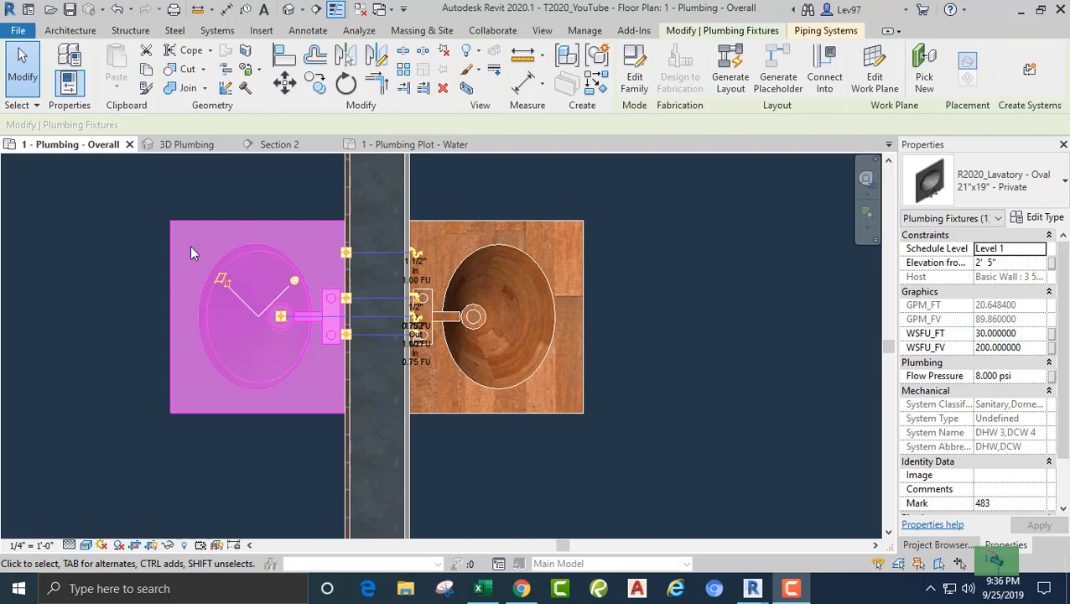
# - Draw a short 1/2" cold water pipe, about 2 3/4" long, from the left lavatory's lower supply connector into the wall cavity
pyautogui.click(258, 191)
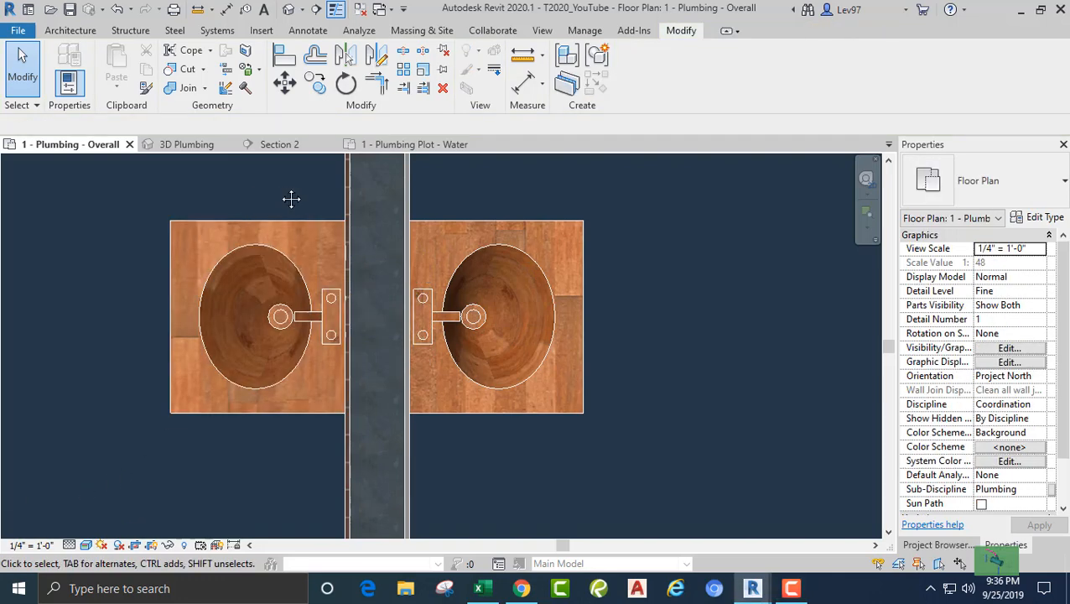
pyautogui.moveTo(291, 198); pyautogui.dragTo(276, 205, button='middle')
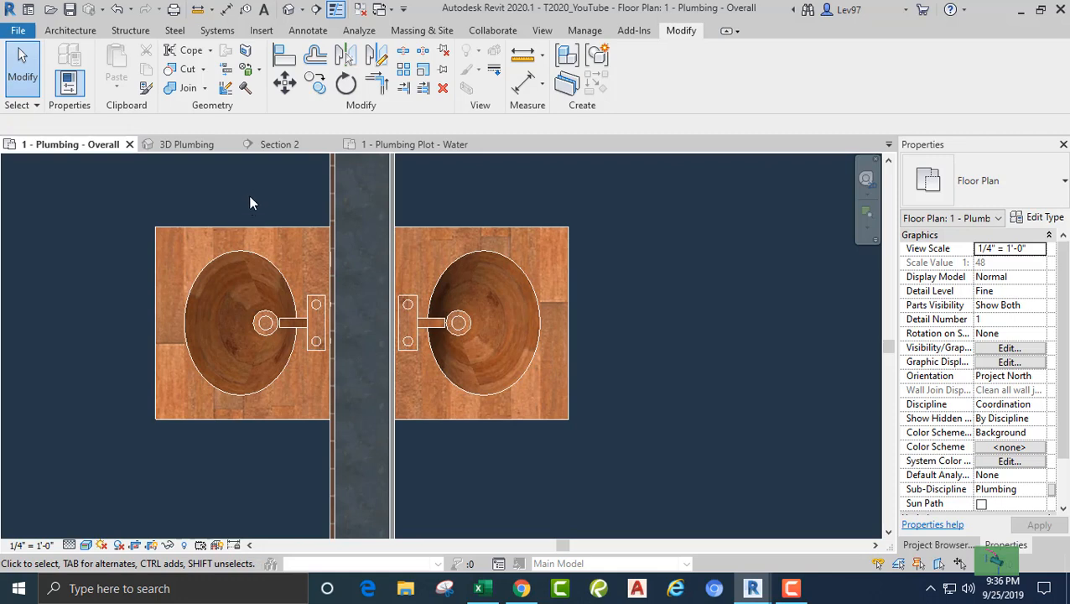
pyautogui.click(219, 228)
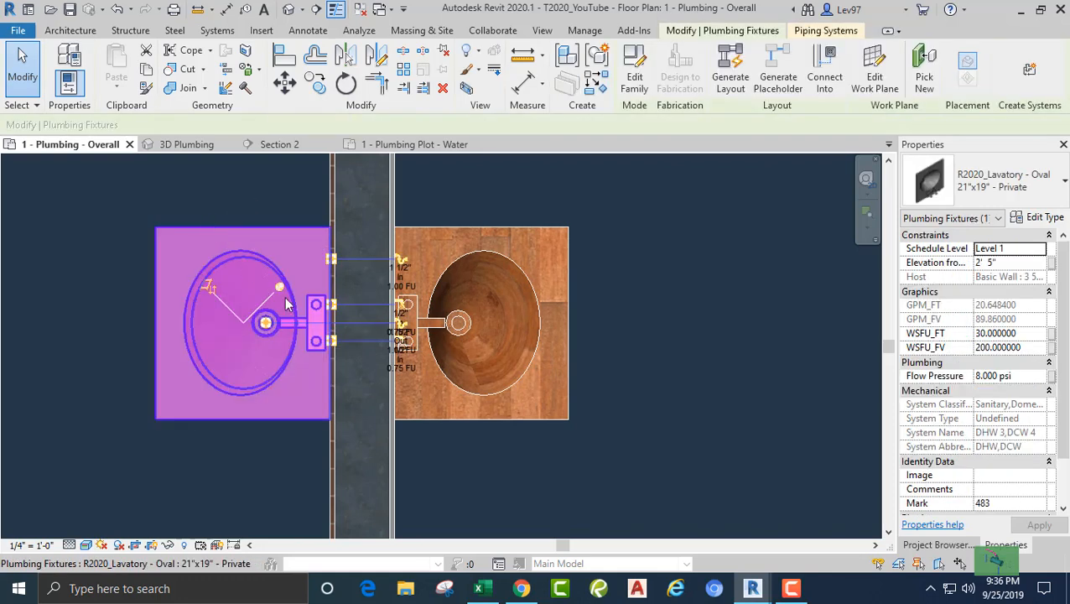
pyautogui.scroll(3, 421, 371)
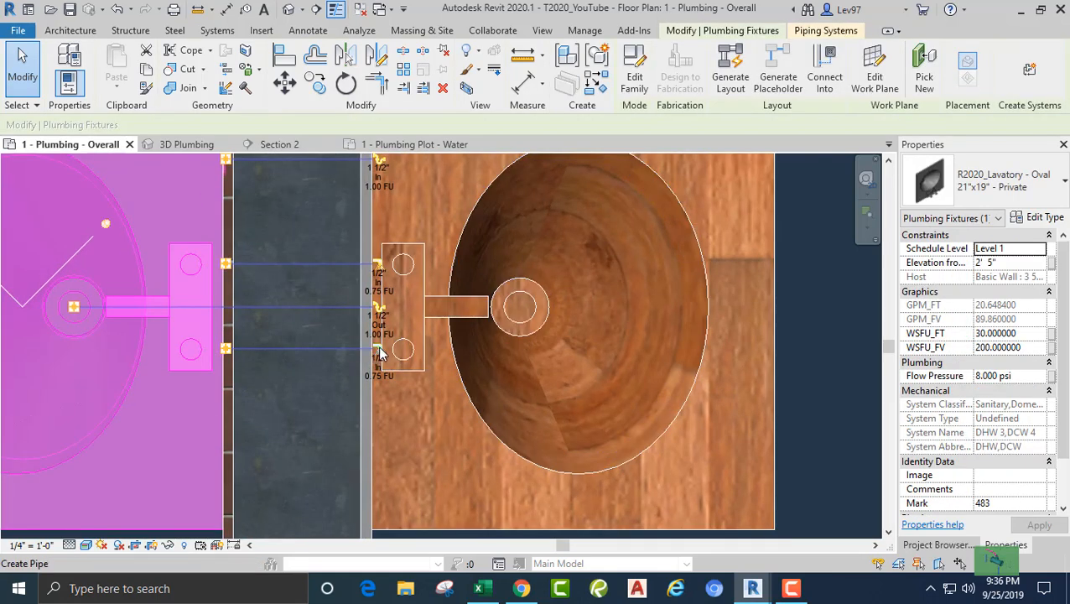
pyautogui.click(375, 349)
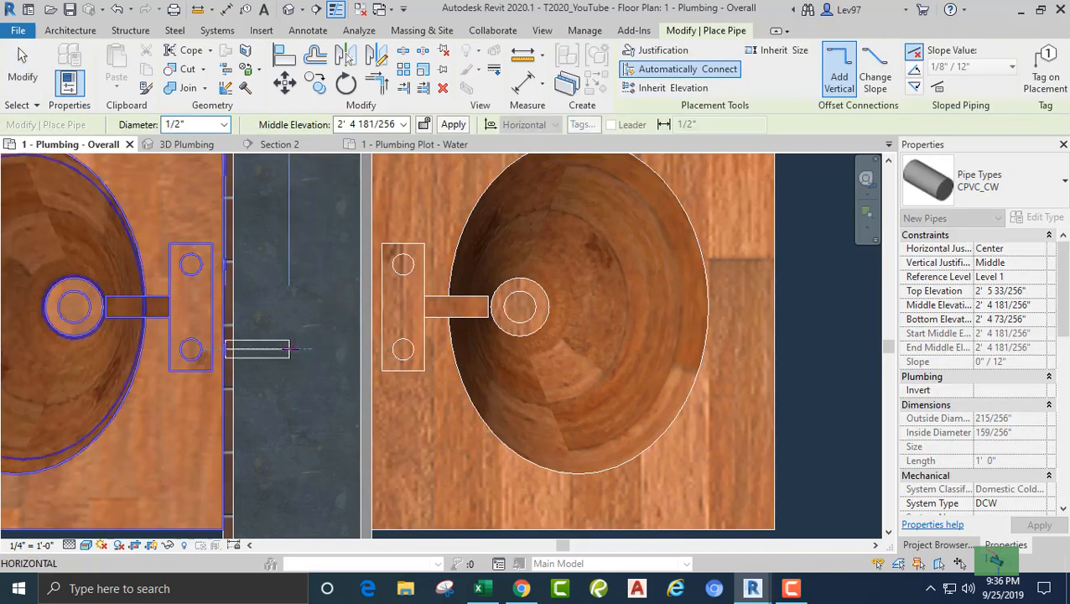
pyautogui.click(285, 349)
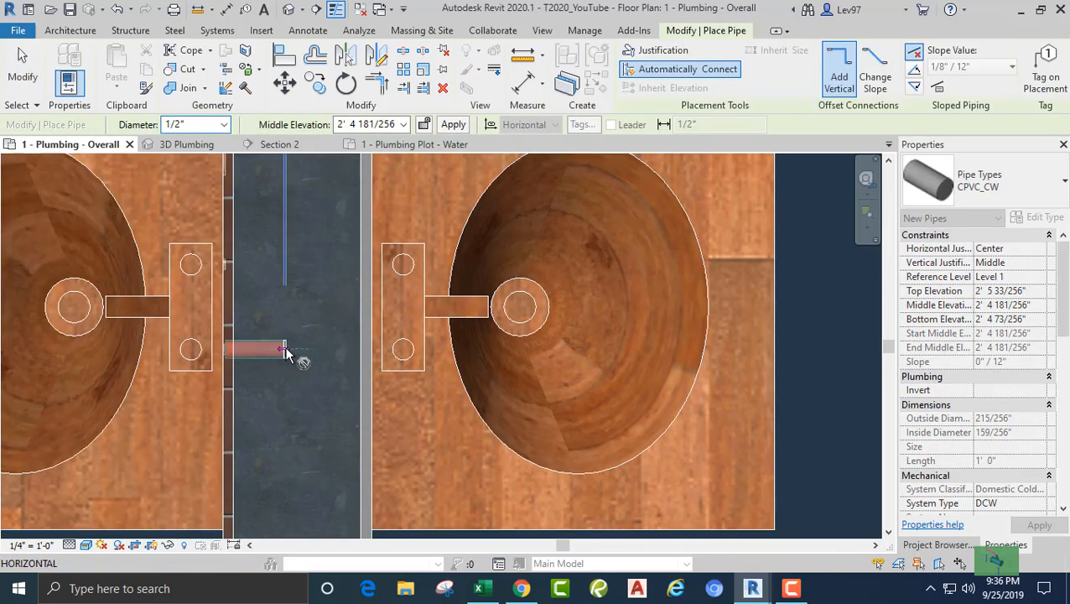
pyautogui.press('Escape')
pyautogui.press('Escape')
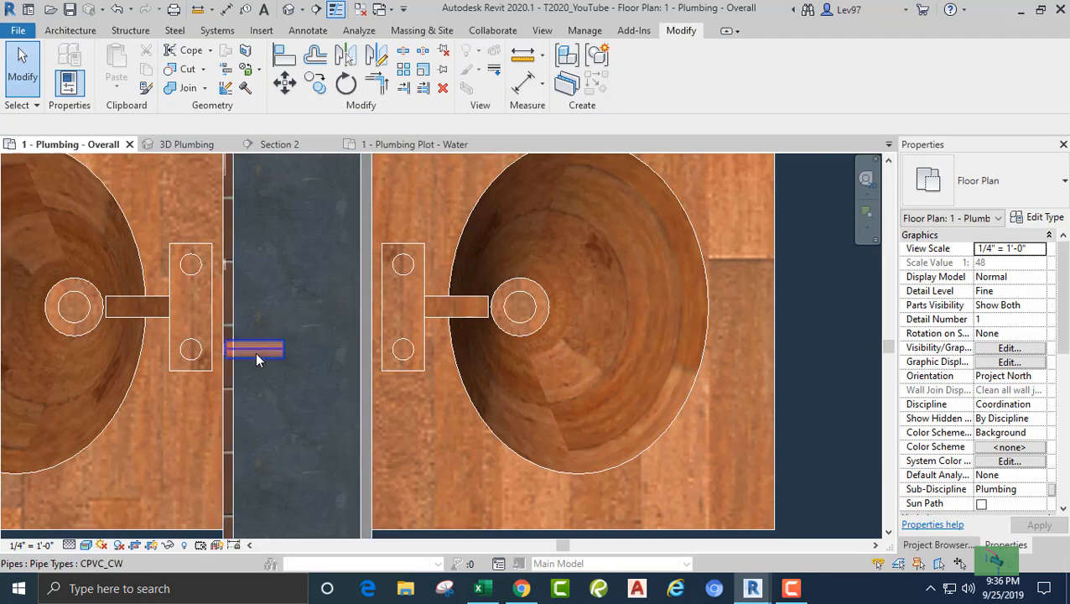
# - Examine the short cold water pipe's editing and insulation options and its piping system properties
pyautogui.click(255, 349)
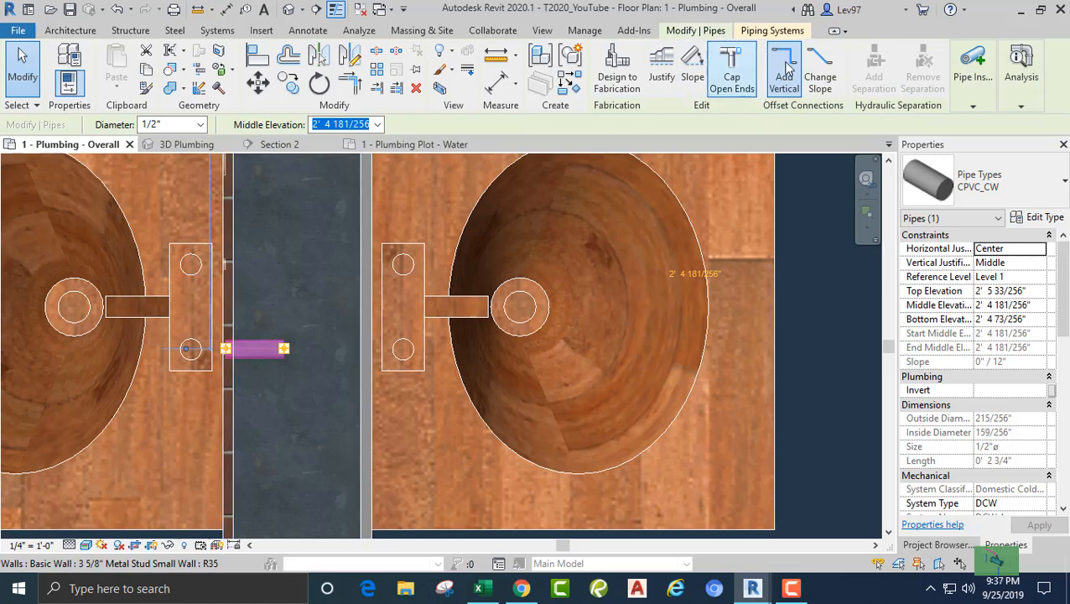
pyautogui.click(974, 106)
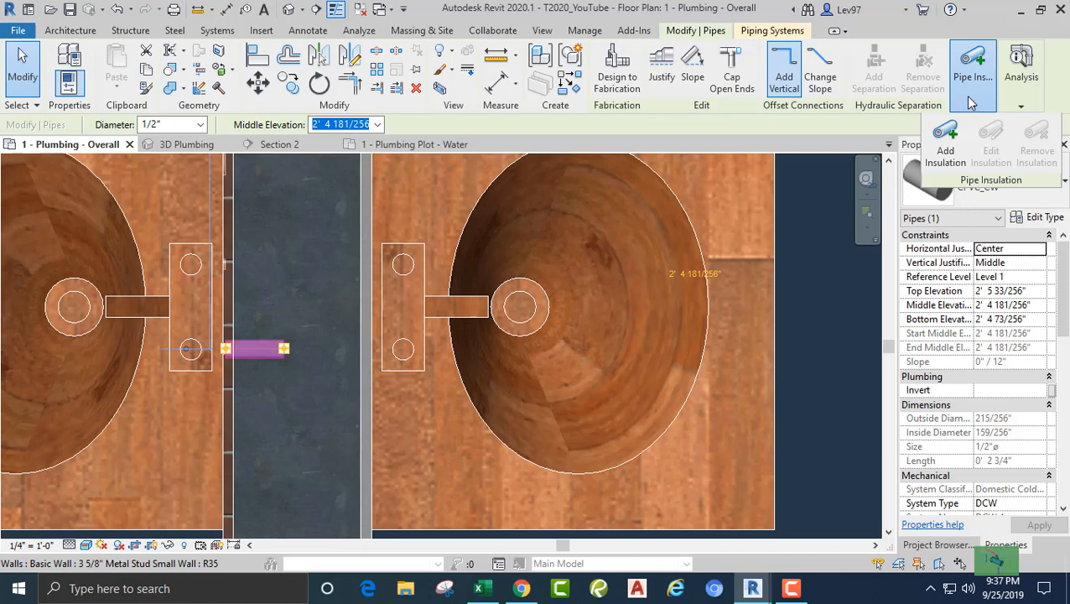
pyautogui.click(768, 32)
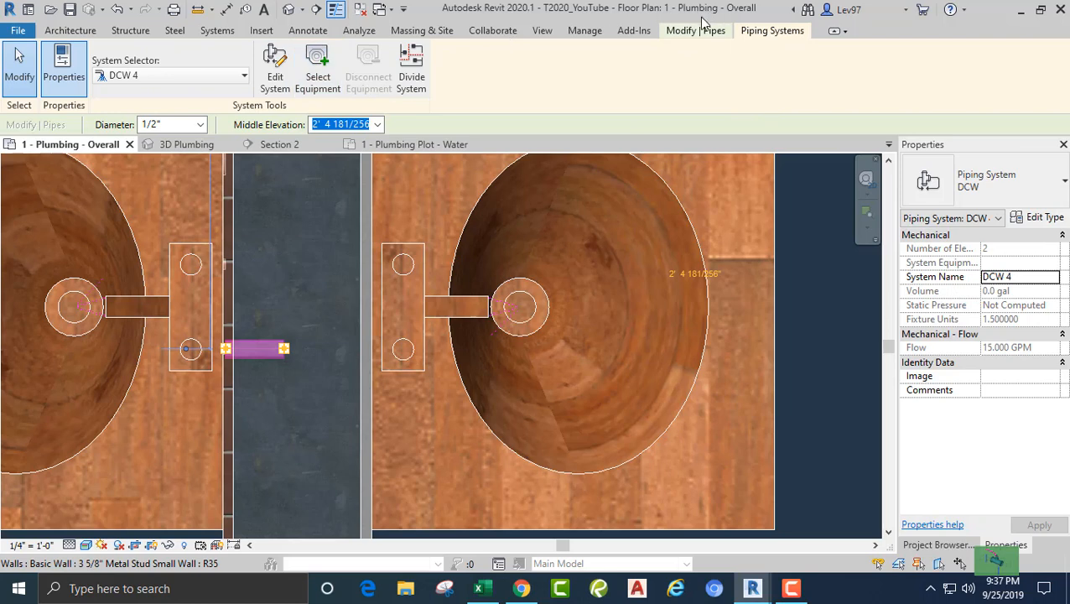
pyautogui.click(695, 31)
pyautogui.press('Escape')
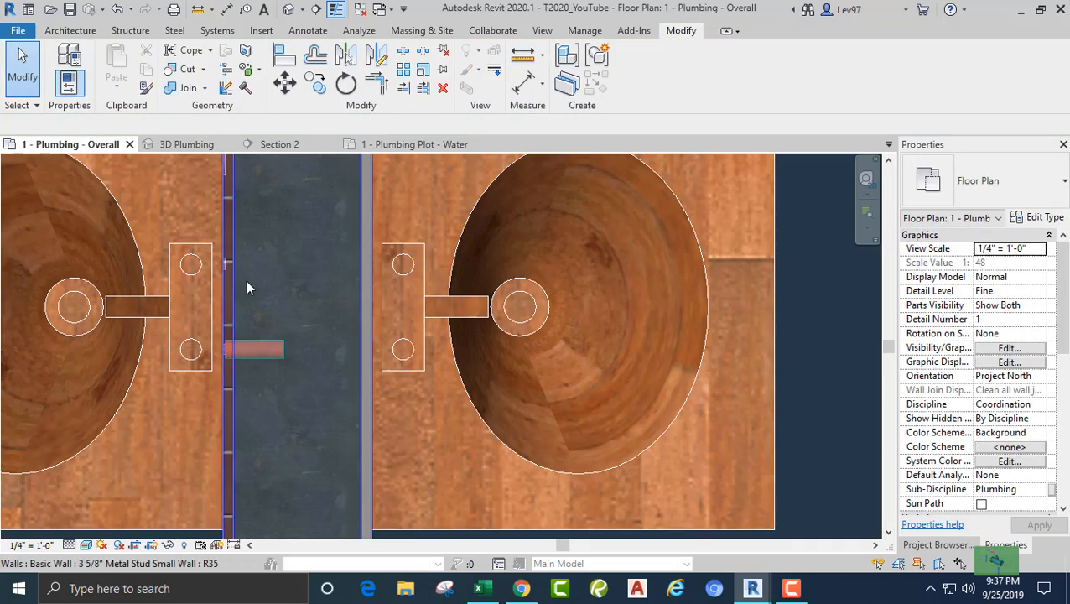
pyautogui.click(269, 350)
pyautogui.press('Escape')
pyautogui.press('Tab')
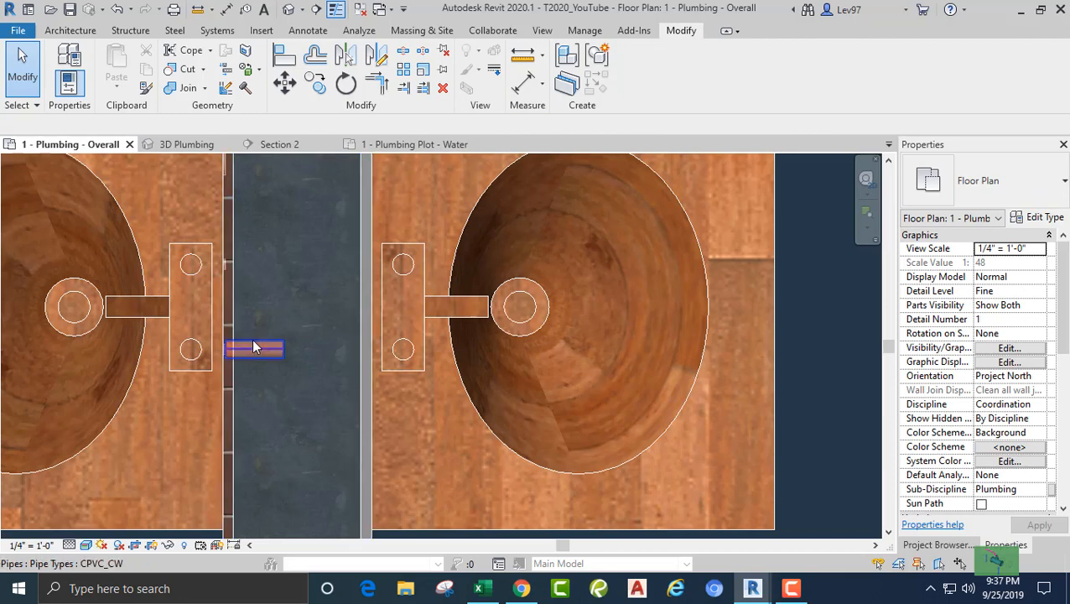
pyautogui.click(254, 347)
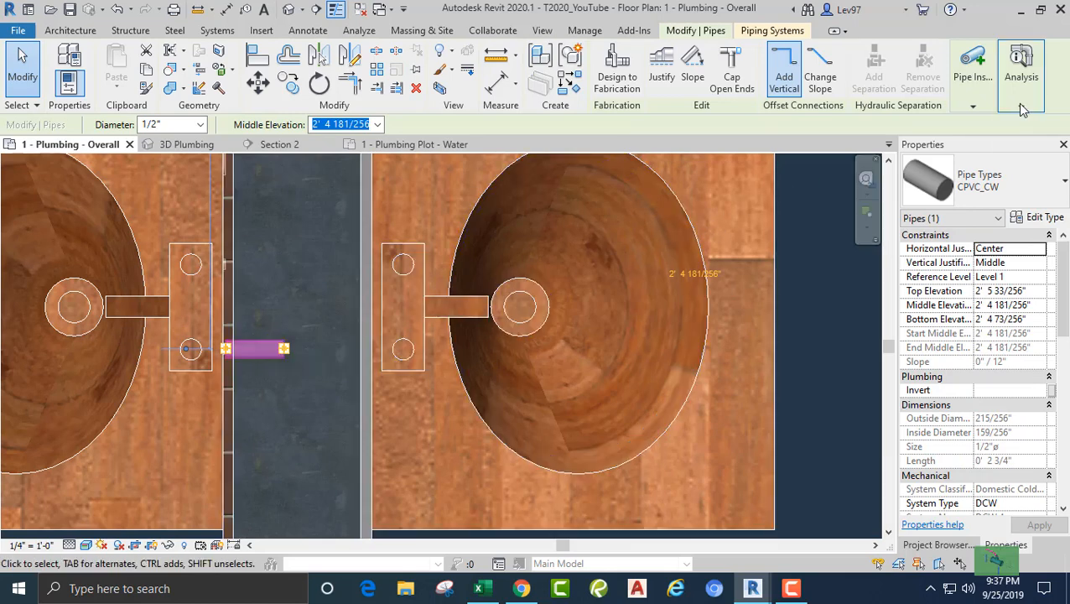
pyautogui.moveTo(966, 110)
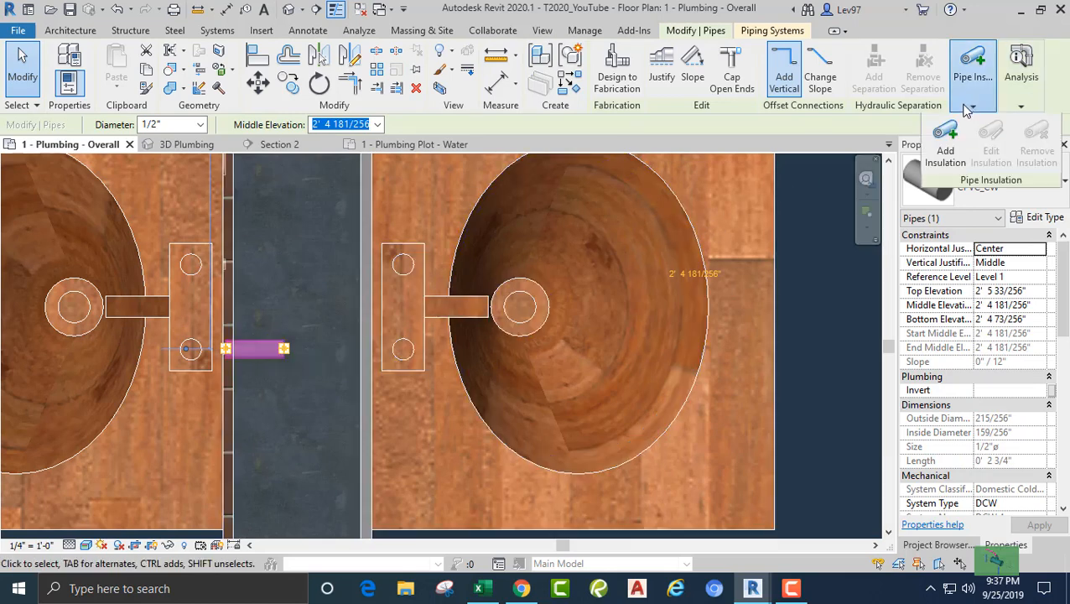
pyautogui.click(814, 187)
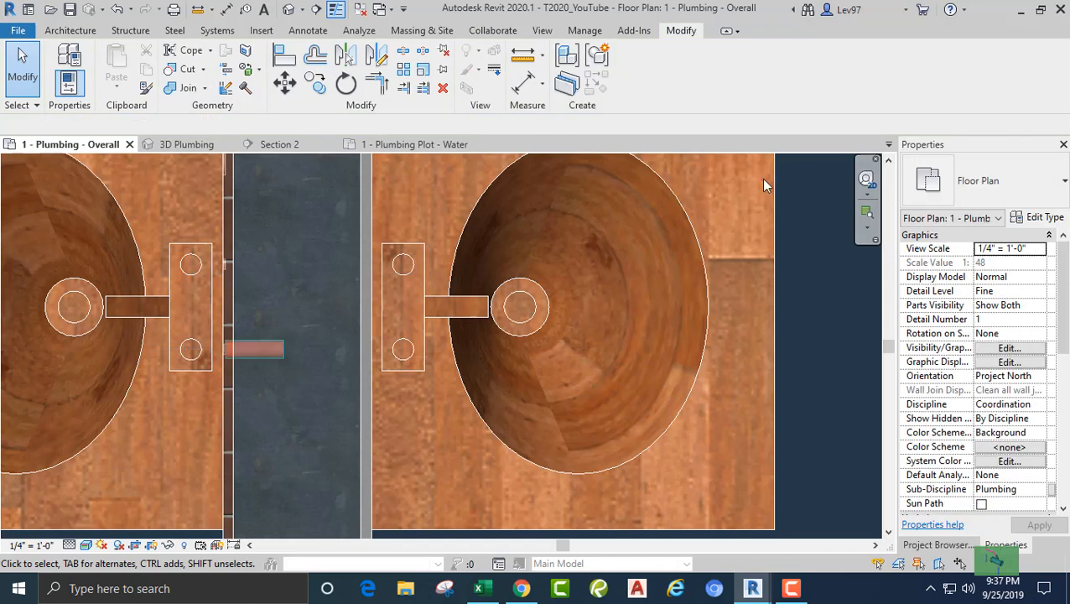
pyautogui.click(267, 350)
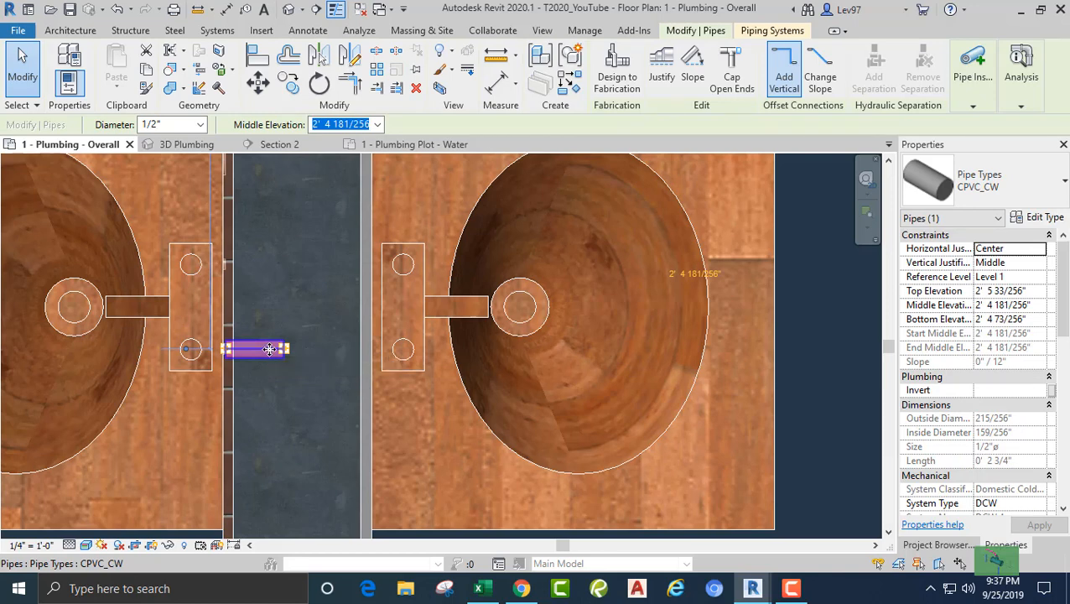
pyautogui.press('Escape')
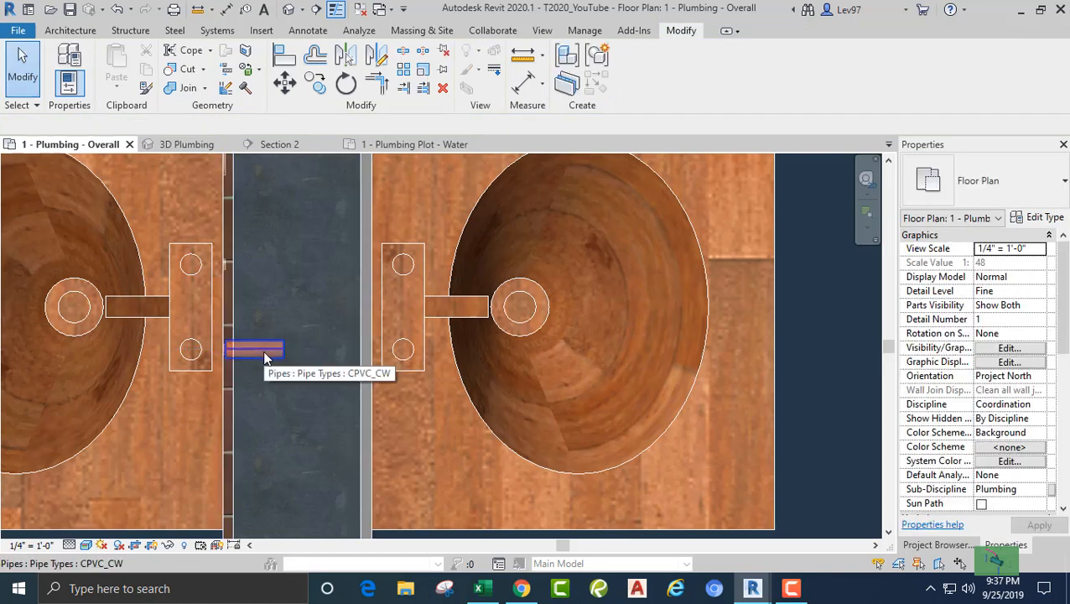
pyautogui.click(264, 352)
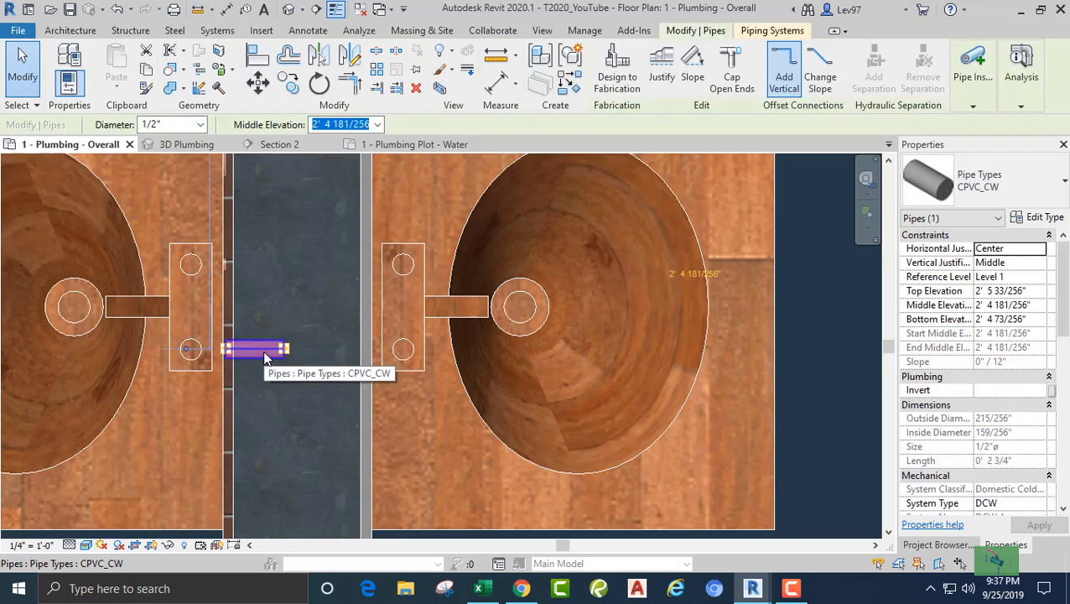
pyautogui.moveTo(265, 356)
pyautogui.mouseDown()
pyautogui.moveTo(283, 363)
pyautogui.moveTo(281, 350)
pyautogui.mouseUp()
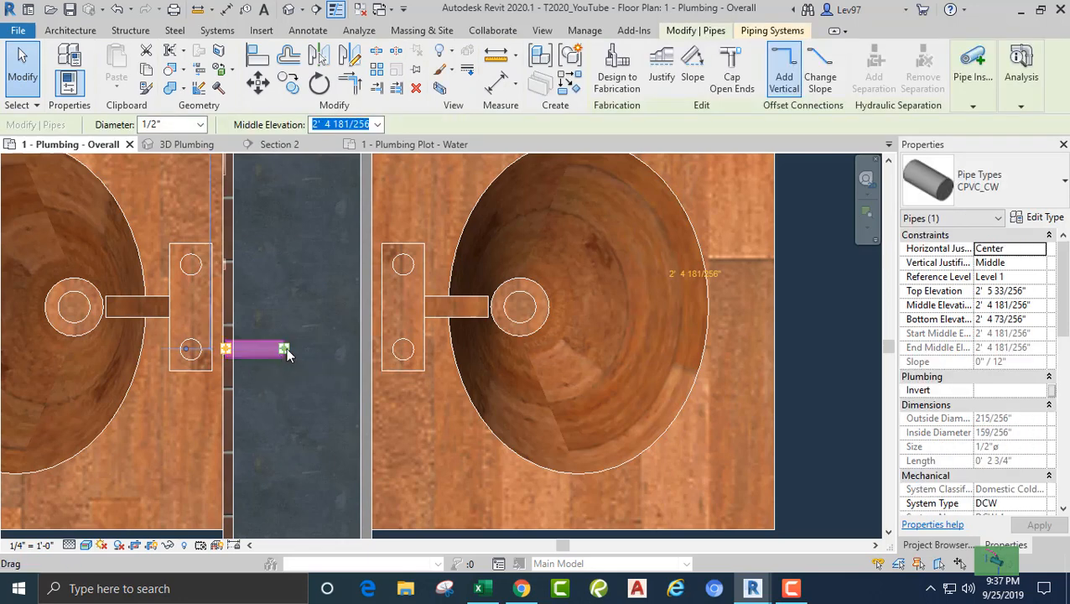
pyautogui.rightClick(283, 350)
pyautogui.click(348, 223)
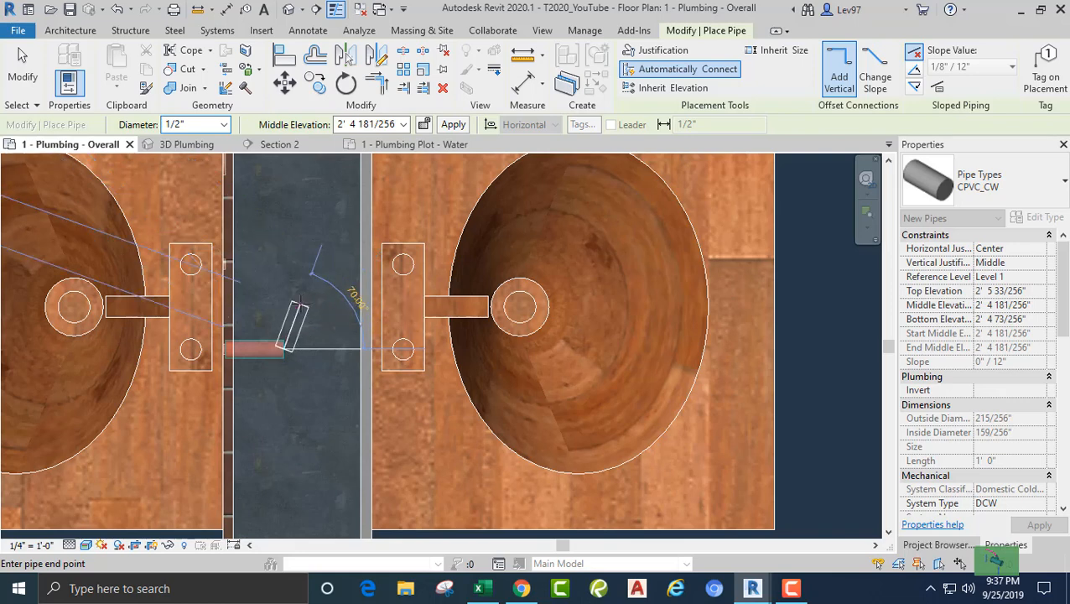
pyautogui.press('Escape')
pyautogui.press('Escape')
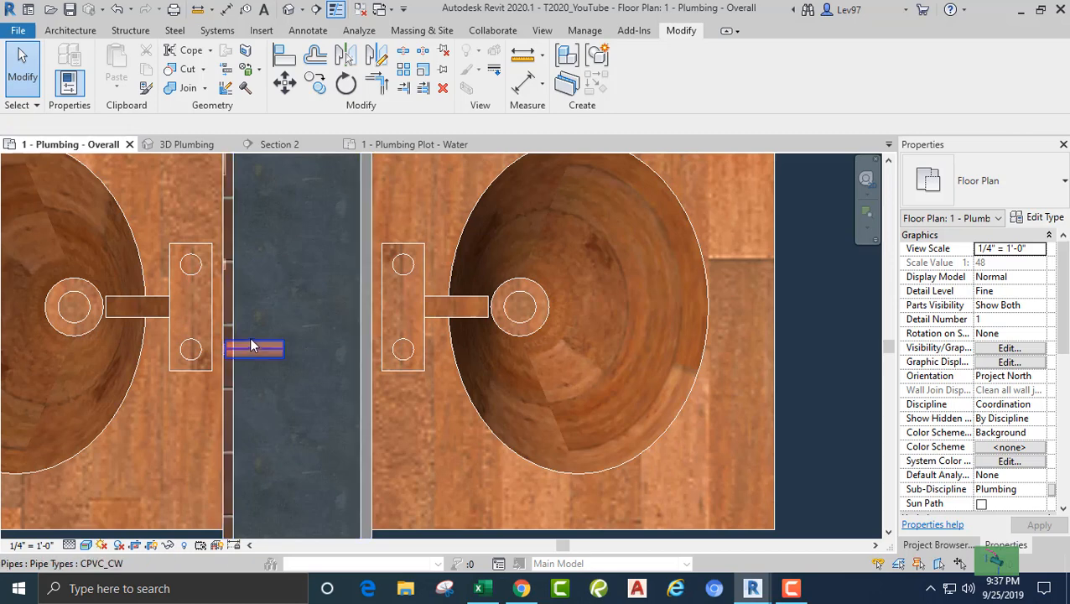
# - Continue the pipe from its open end at a 5' 0" middle elevation, running up along the wall cavity and turning right past the opposite wall
pyautogui.click(249, 345)
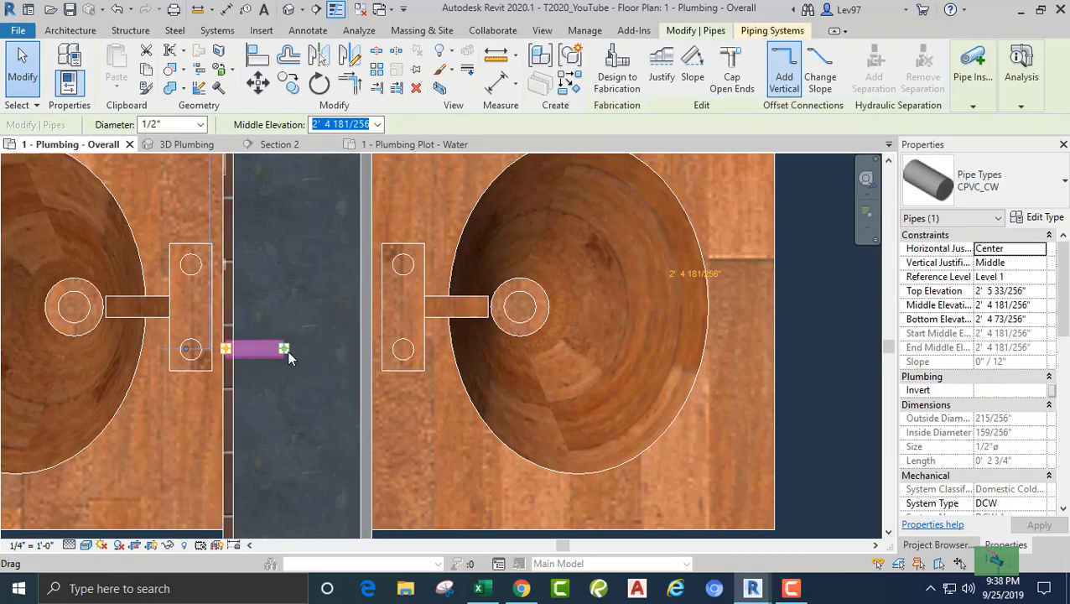
pyautogui.rightClick(285, 353)
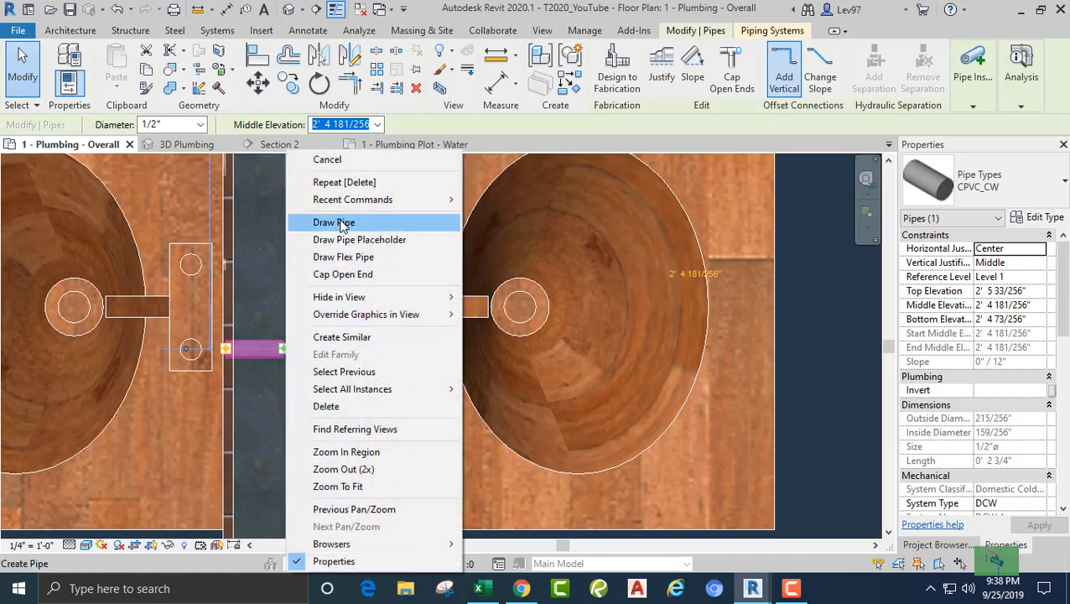
pyautogui.click(338, 222)
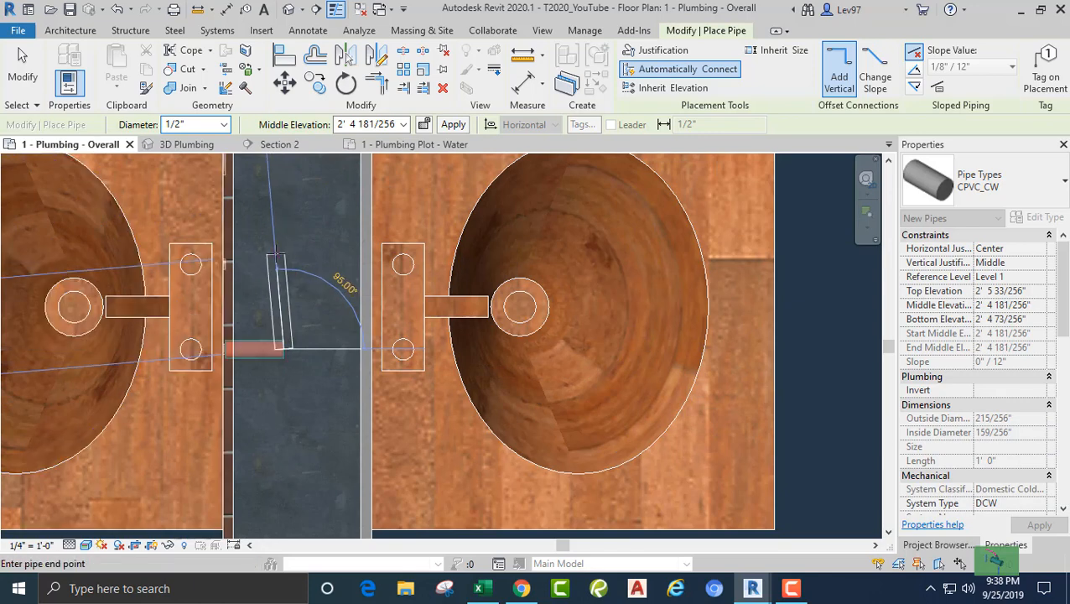
pyautogui.click(362, 123)
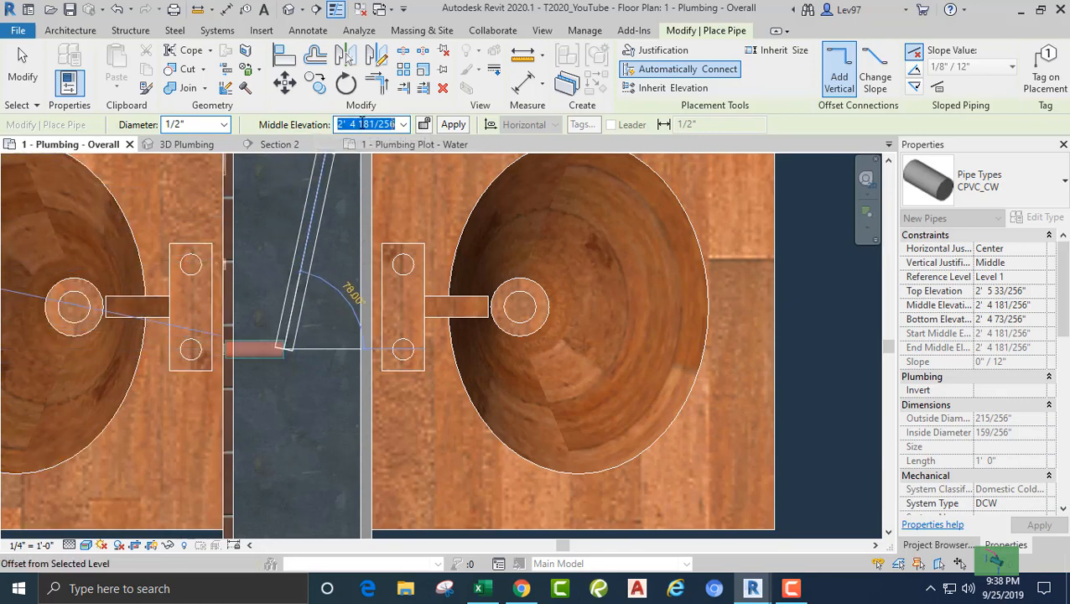
pyautogui.write('5')
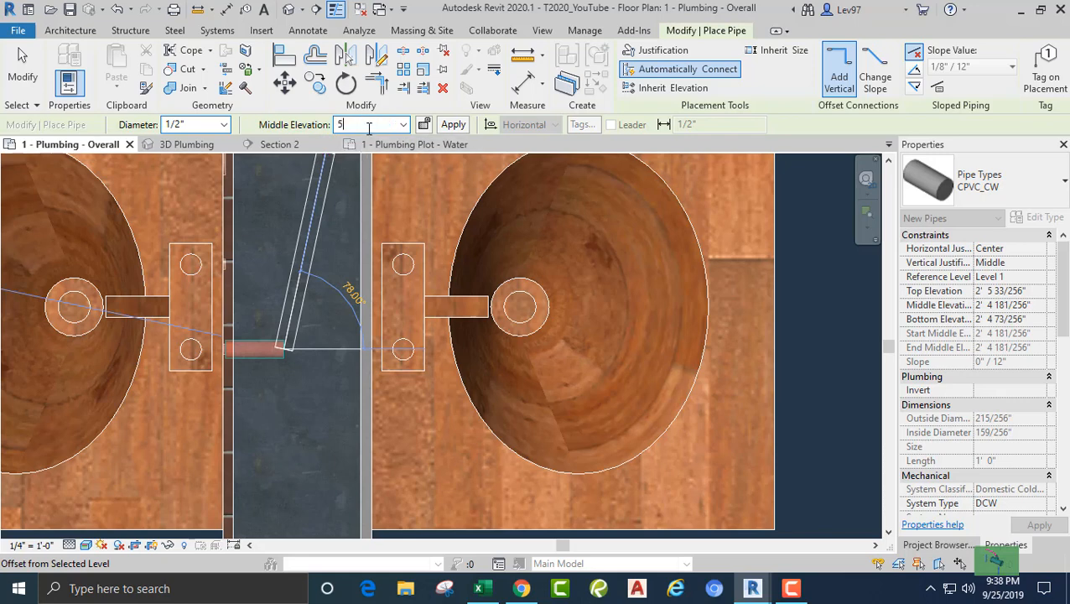
pyautogui.press('Return')
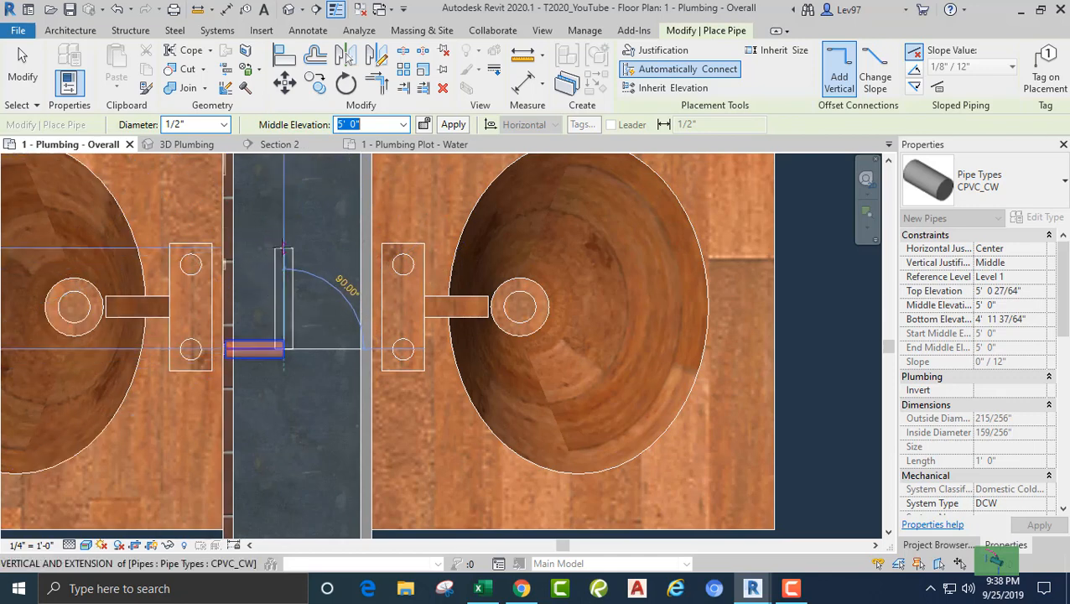
pyautogui.click(284, 200)
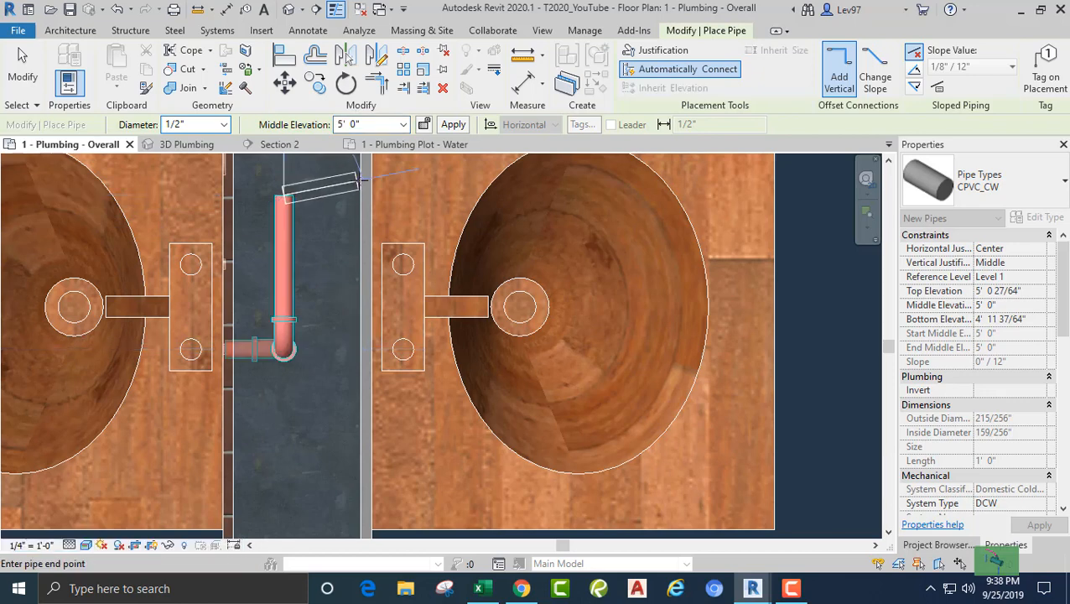
pyautogui.click(466, 195)
pyautogui.press('Escape')
pyautogui.press('Escape')
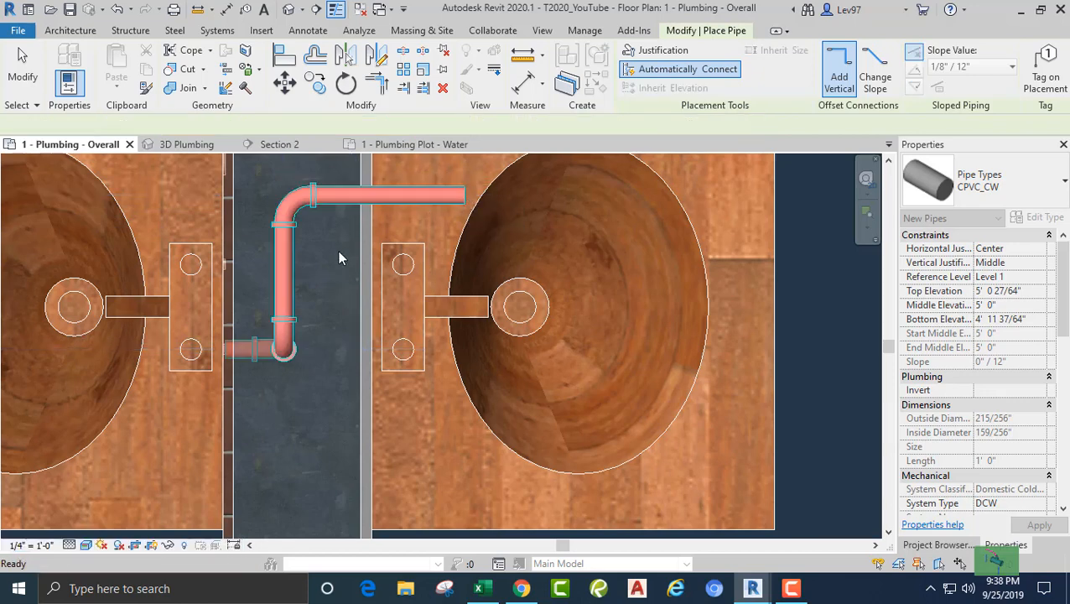
# - Nudge the elbow at the riser repeatedly toward the left lavatory to shorten the pipe stub at the wall
pyautogui.scroll(5, 276, 315)
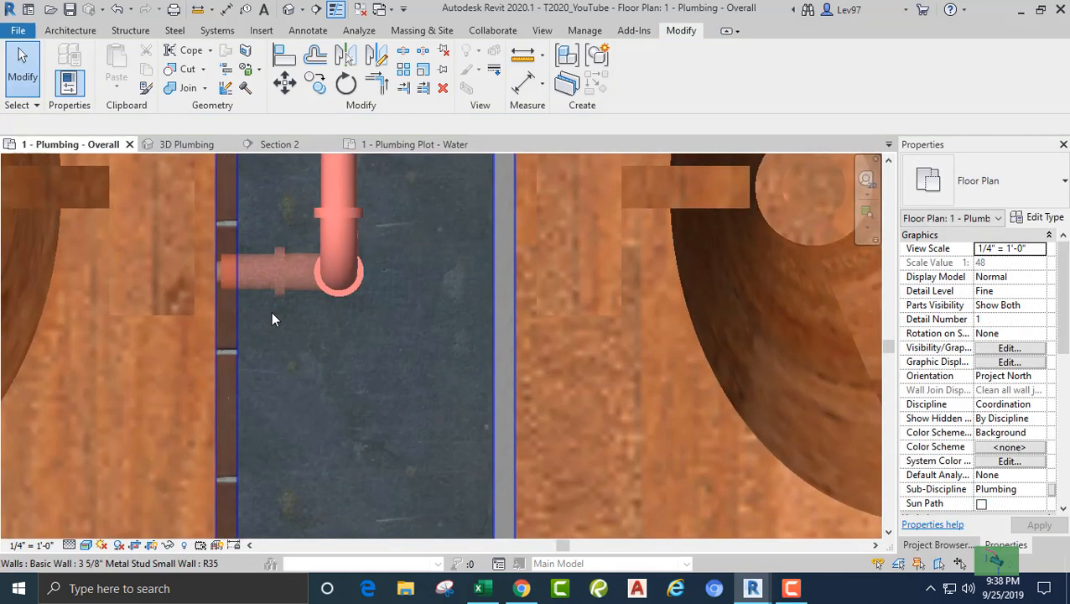
pyautogui.click(337, 278)
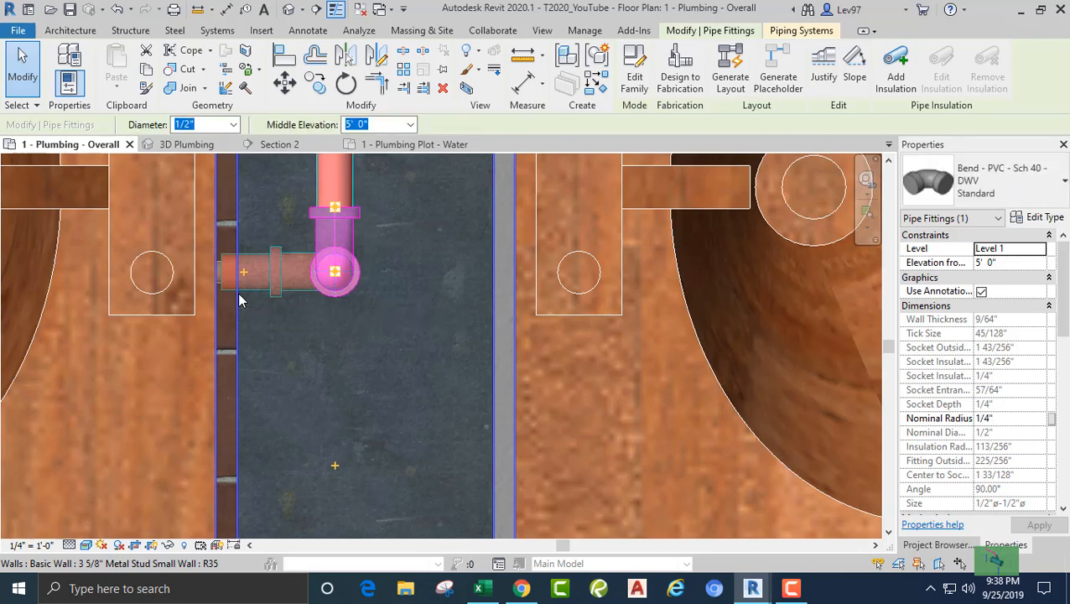
pyautogui.press('Left')
pyautogui.press('Left')
pyautogui.press('Left')
pyautogui.press('Left')
pyautogui.press('Left')
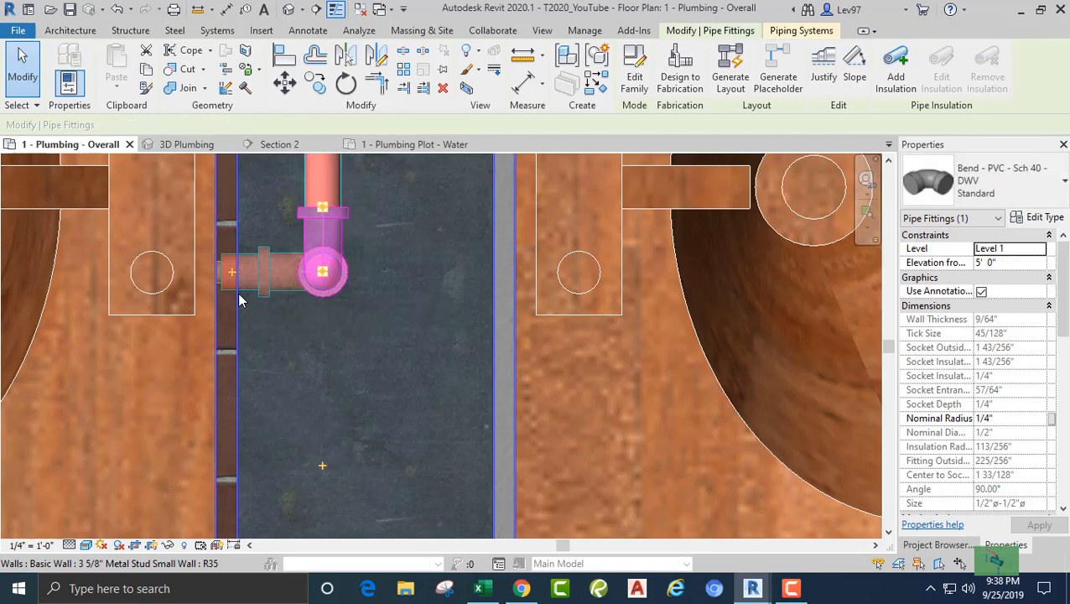
pyautogui.press('Left')
pyautogui.press('Left')
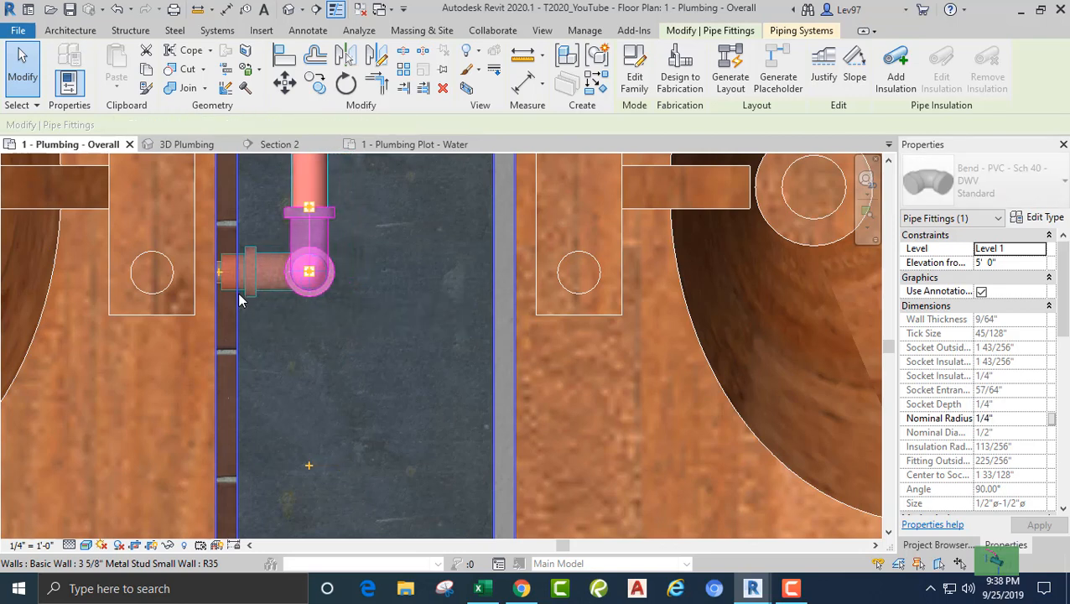
pyautogui.press('Left')
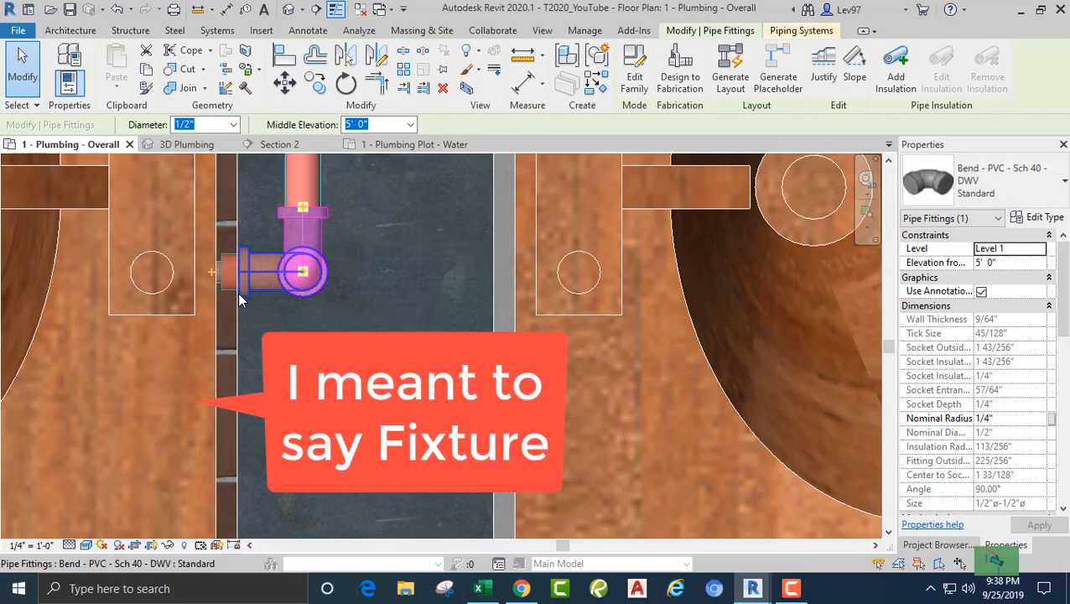
pyautogui.press('Left')
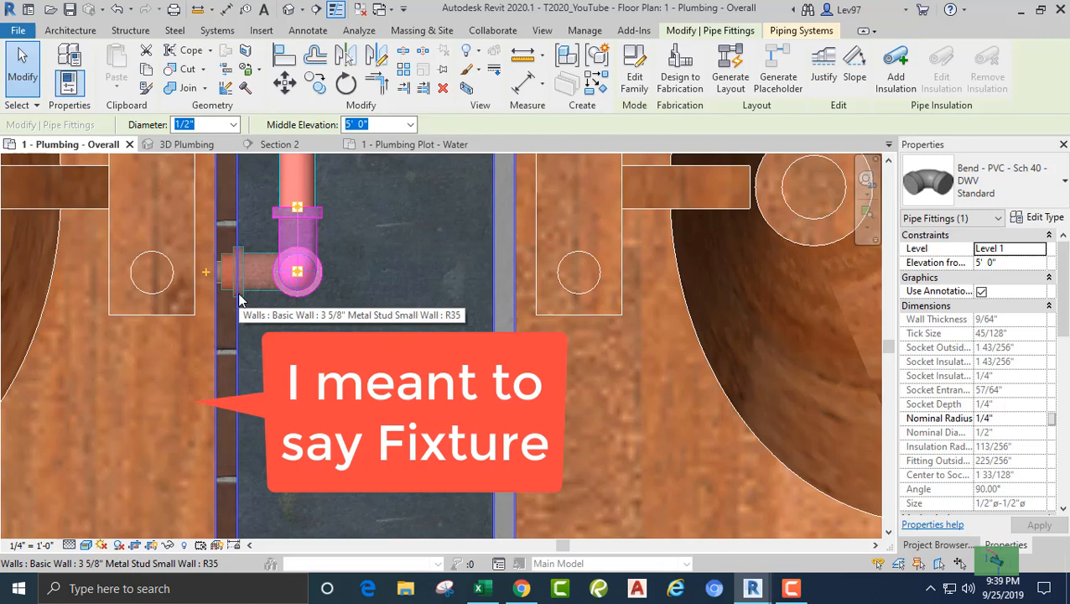
# - Draw a 1/2" cold water pipe from the right lavatory's upper supply connector into the wall cavity and up to the horizontal cold water run
pyautogui.press('Escape')
pyautogui.scroll(-5, 285, 289)
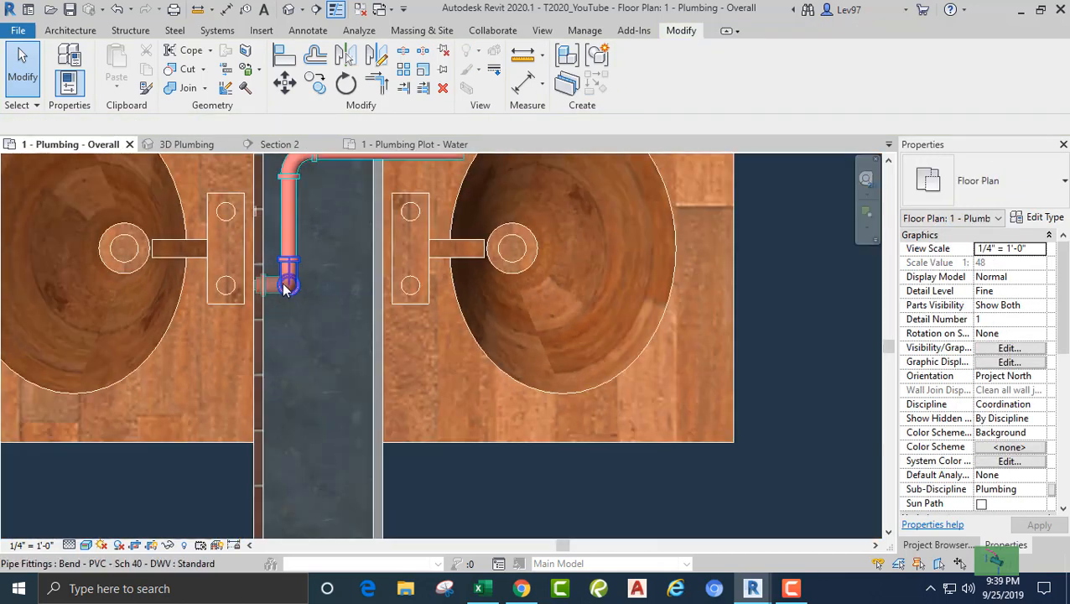
pyautogui.moveTo(318, 249); pyautogui.dragTo(252, 327, button='middle')
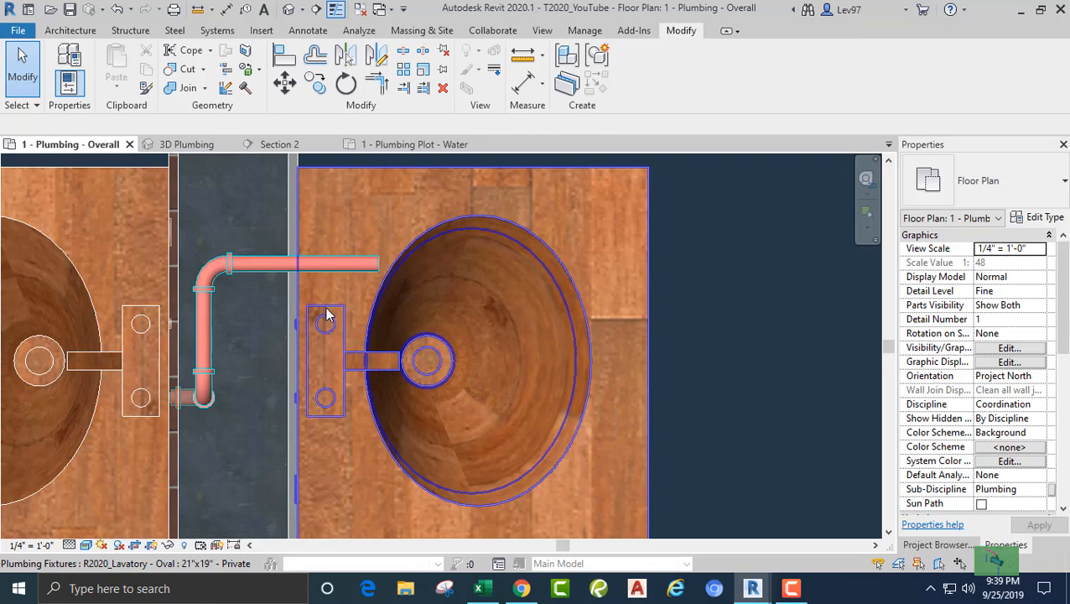
pyautogui.click(329, 309)
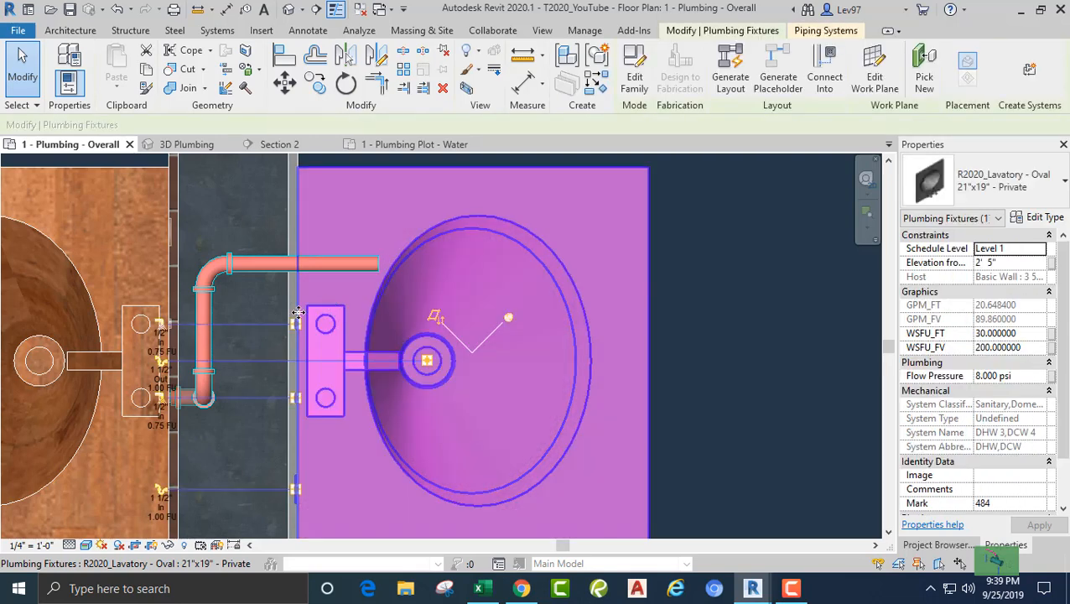
pyautogui.click(161, 329)
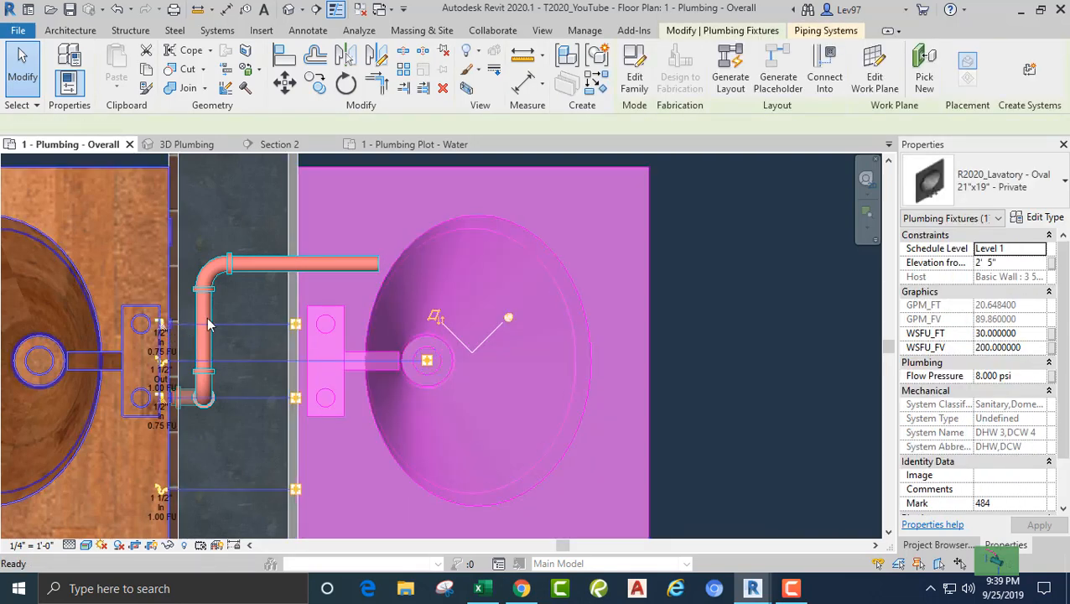
pyautogui.click(254, 324)
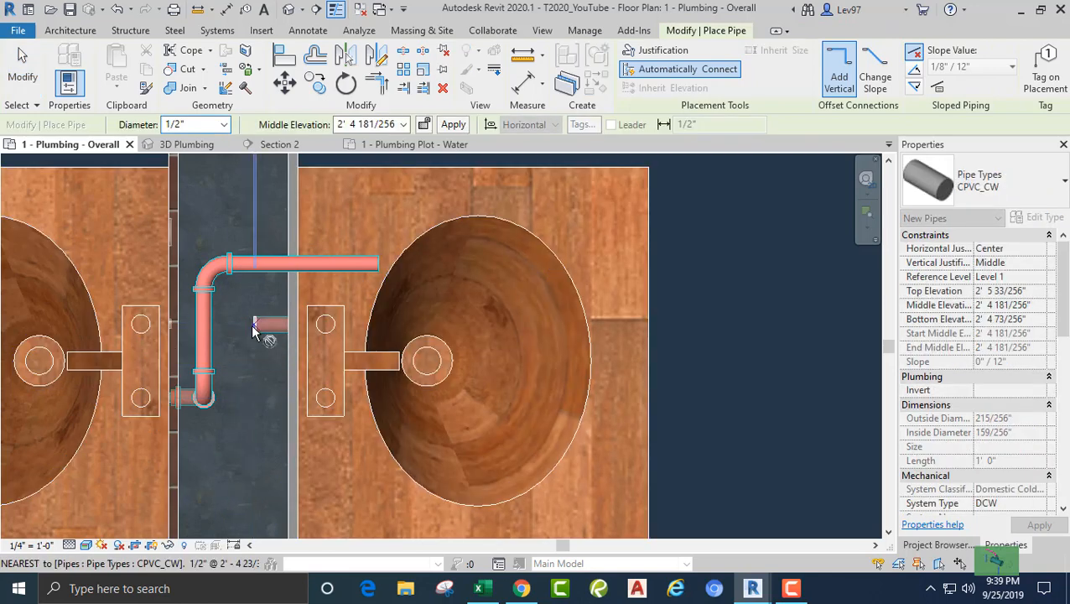
pyautogui.click(254, 264)
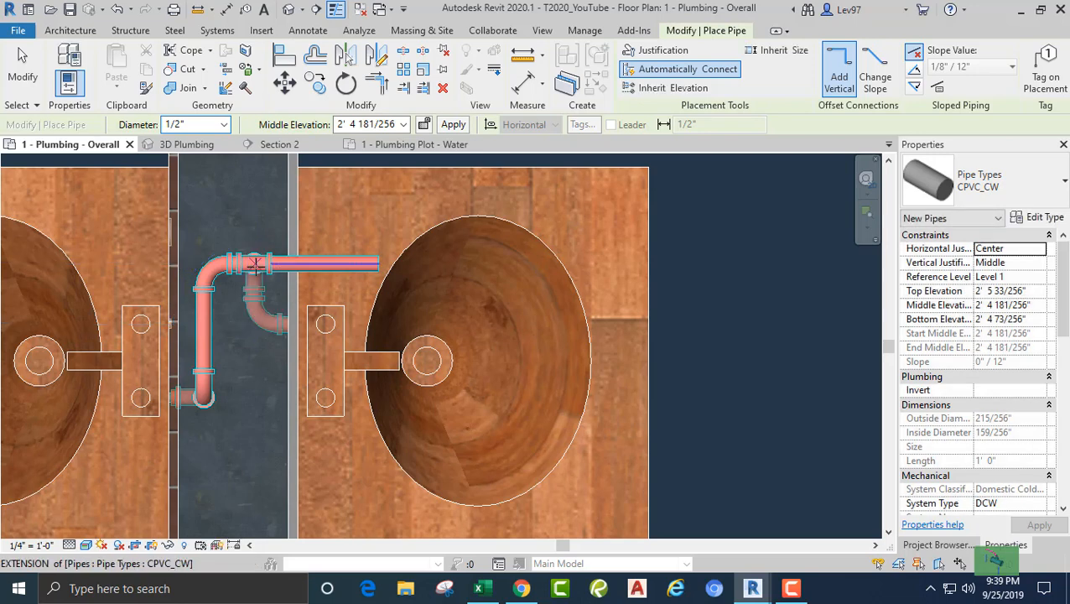
pyautogui.press('Escape')
pyautogui.press('Escape')
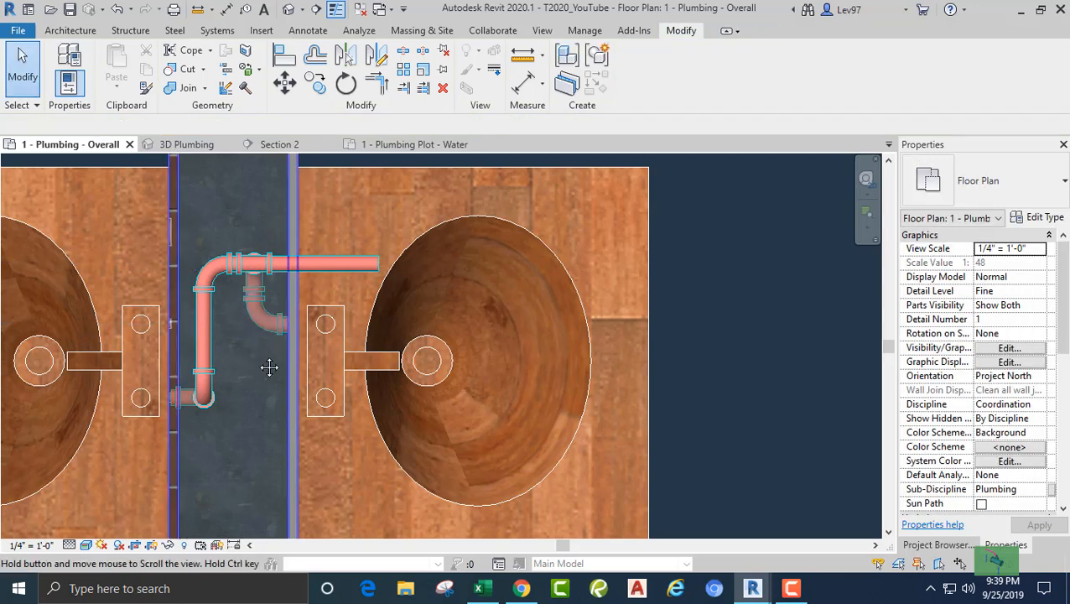
# - Nudge the new branch's bend two increments toward the right lavatory to shorten the pipe stub at the wall
pyautogui.moveTo(270, 366); pyautogui.dragTo(309, 382, button='middle')
pyautogui.scroll(3, 302, 338)
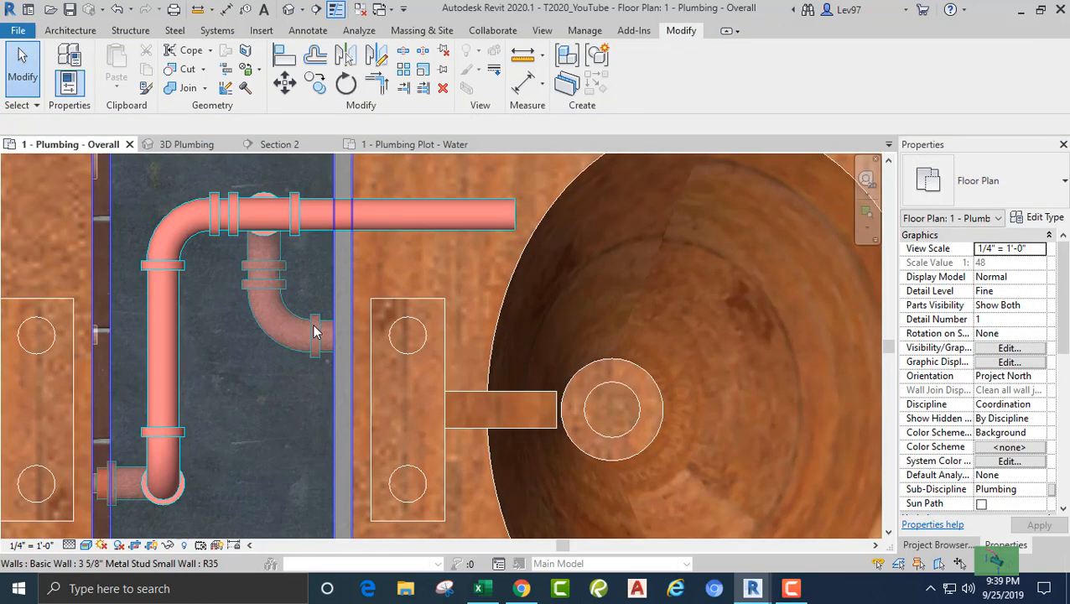
pyautogui.click(311, 345)
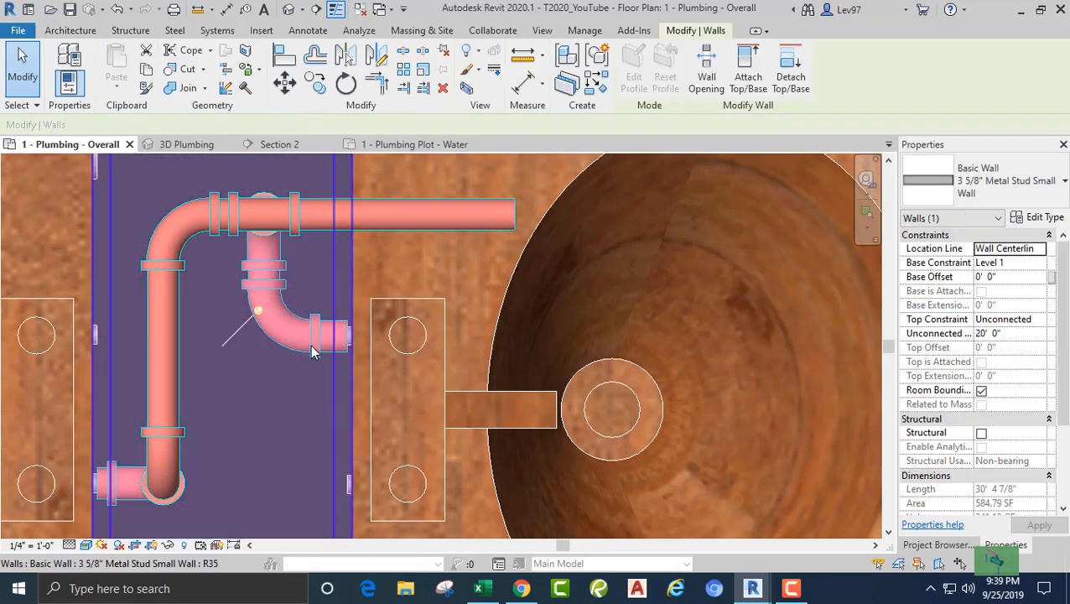
pyautogui.press('Escape')
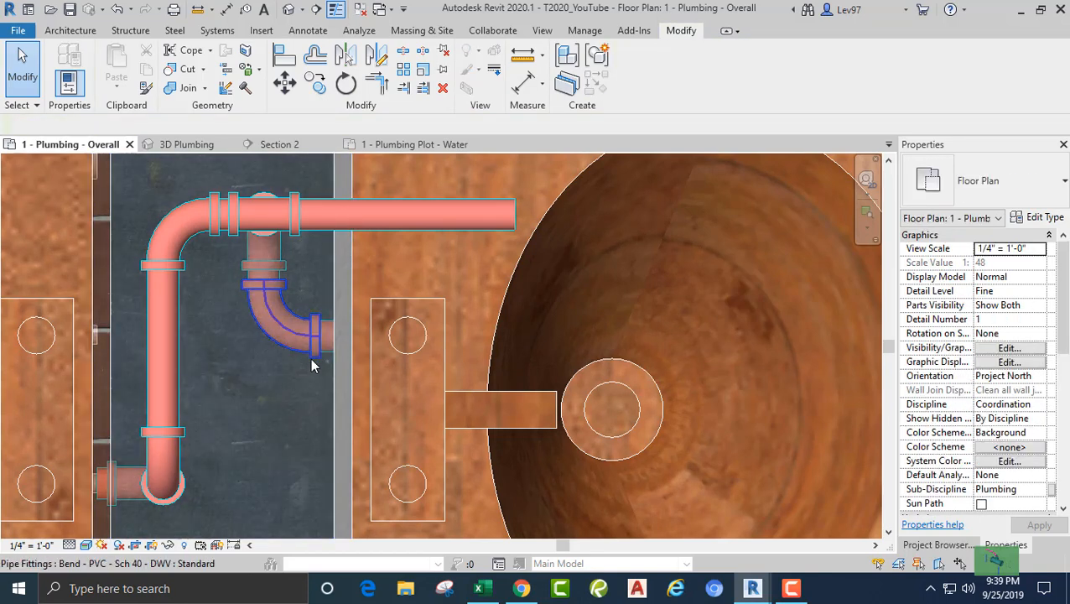
pyautogui.click(286, 372)
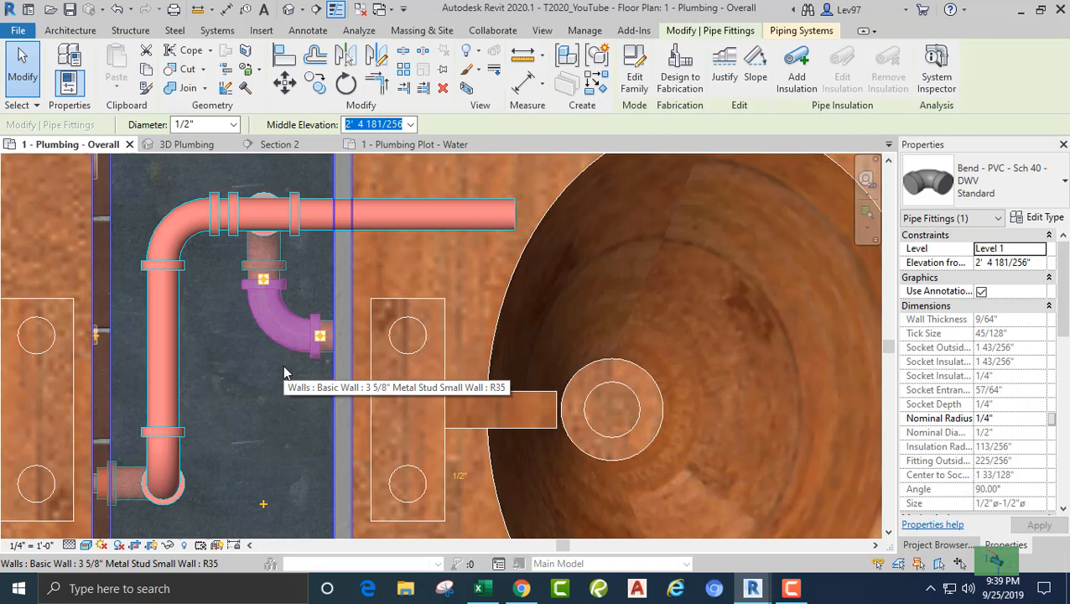
pyautogui.press('Right')
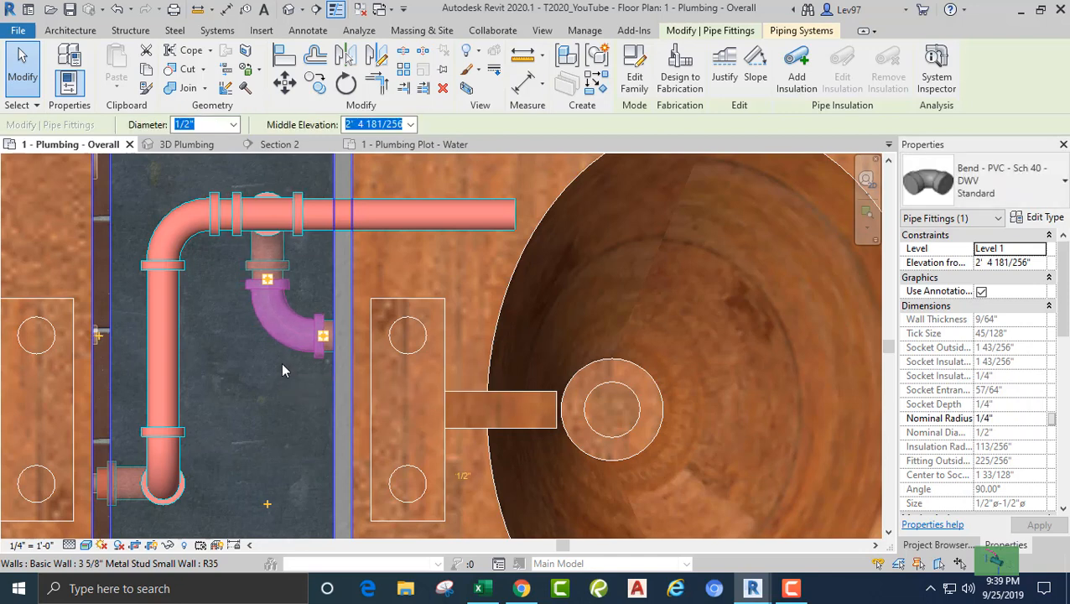
pyautogui.press('Right')
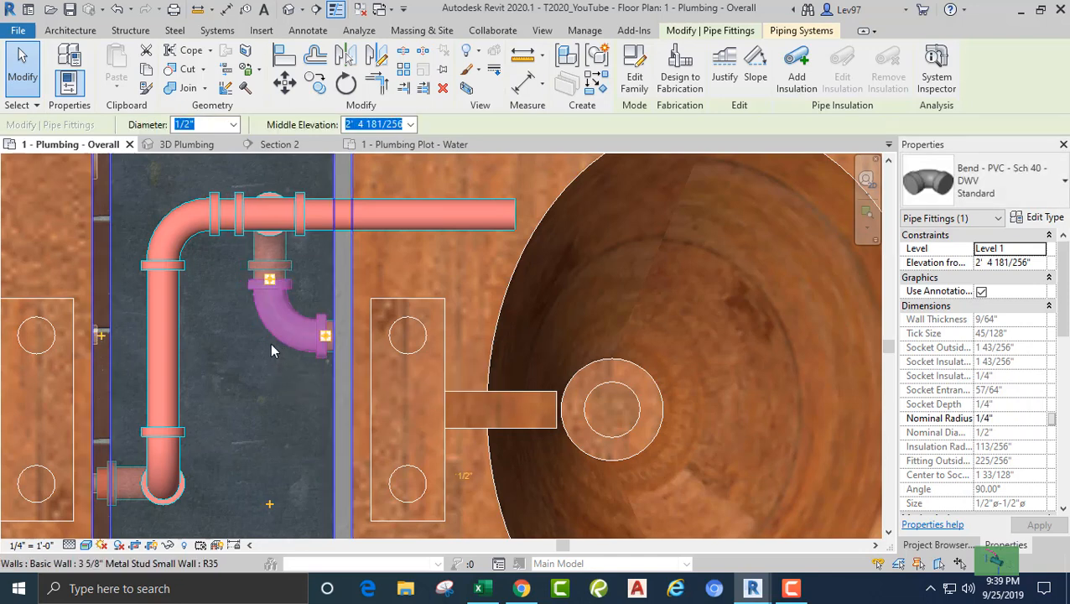
pyautogui.press('Escape')
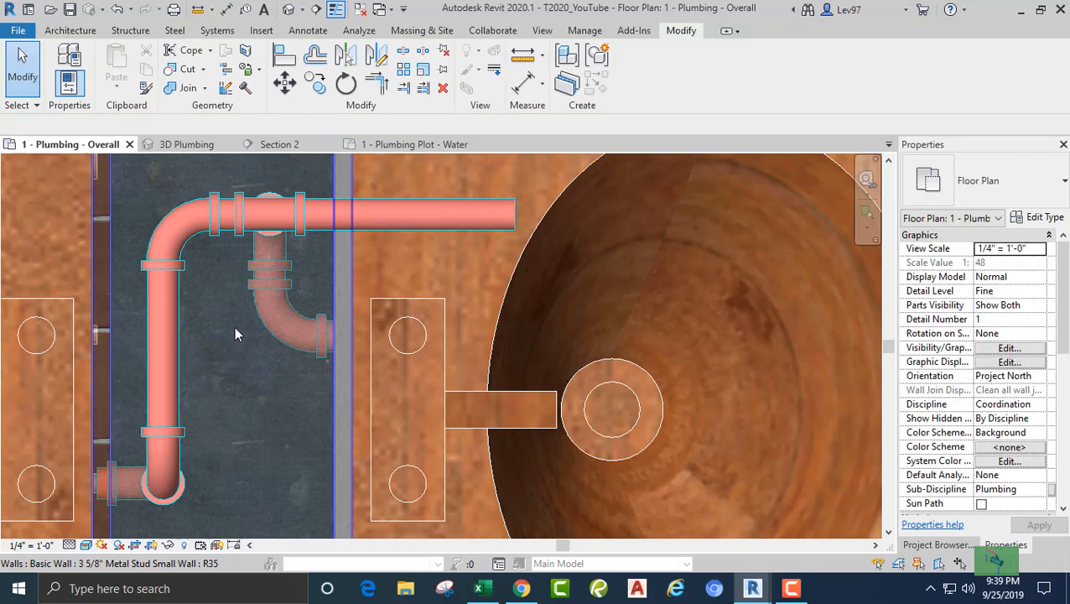
# - Draw a 1/2" domestic hot water pipe, about 3 1/8" long, from the right lavatory's lower supply connector into the wall cavity
pyautogui.scroll(-3, 234, 327)
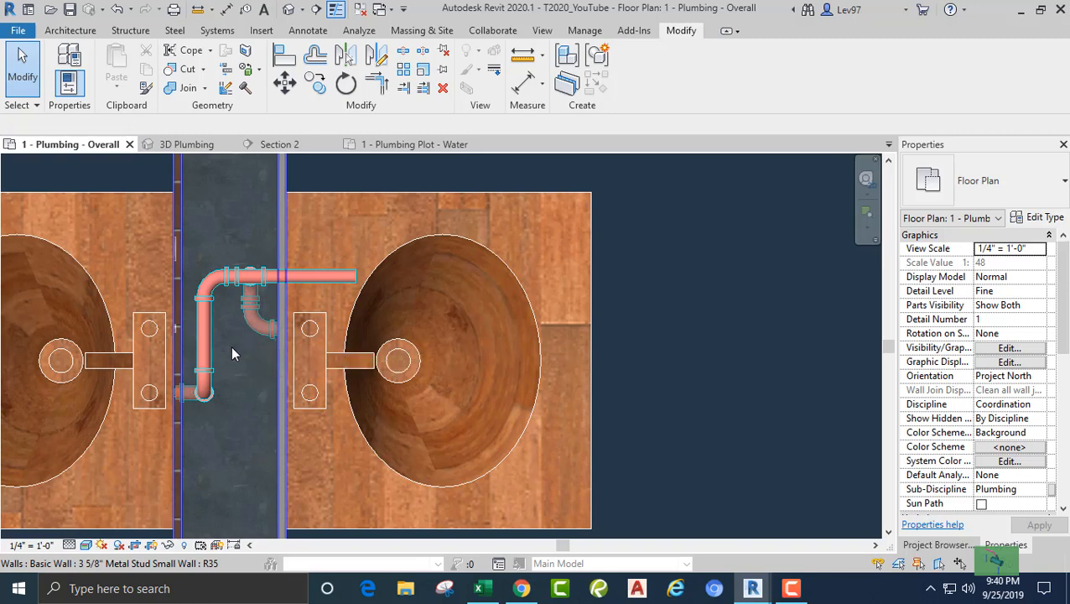
pyautogui.moveTo(231, 346); pyautogui.dragTo(257, 355, button='middle')
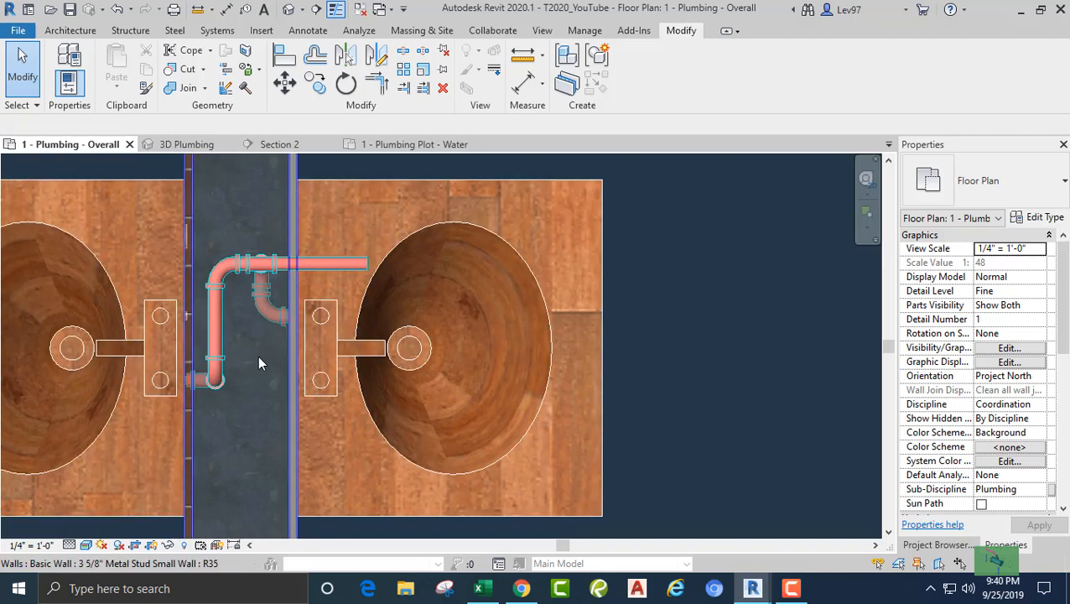
pyautogui.click(321, 315)
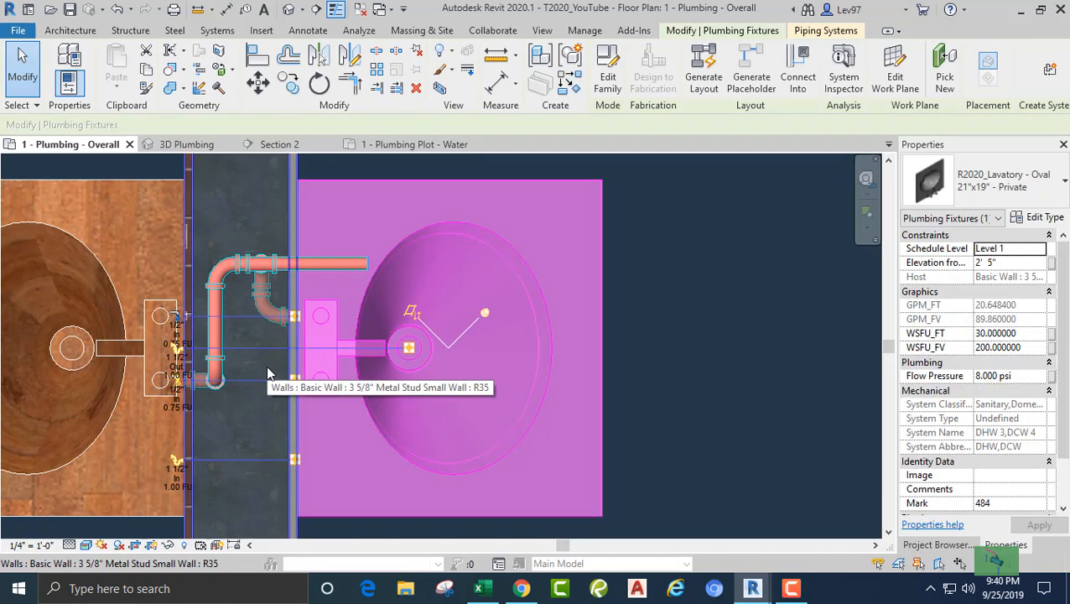
pyautogui.moveTo(286, 379); pyautogui.dragTo(389, 358, button='middle')
pyautogui.scroll(5, 388, 359)
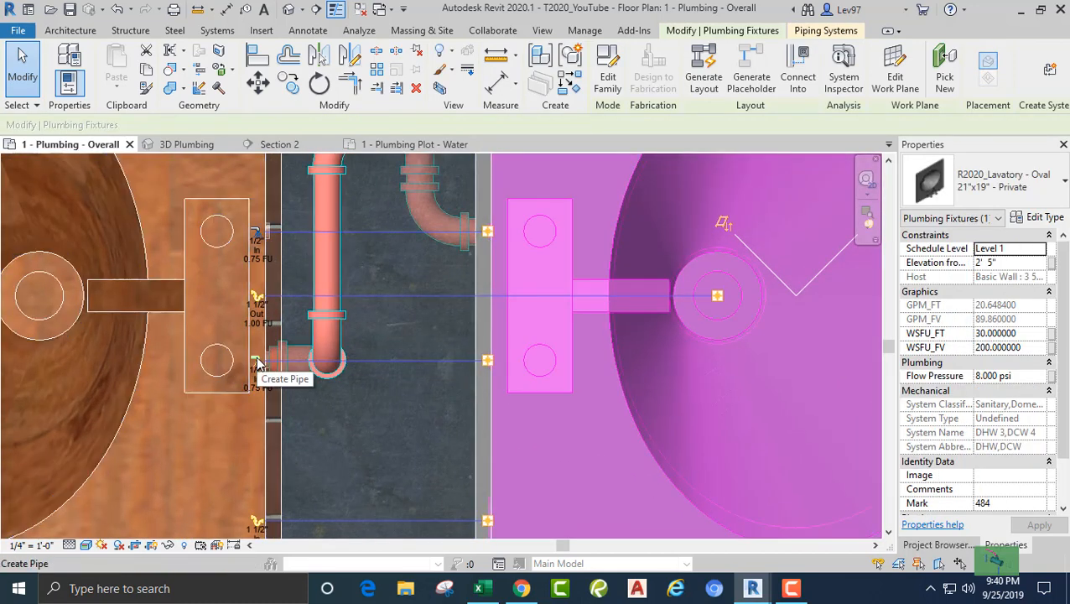
pyautogui.click(257, 362)
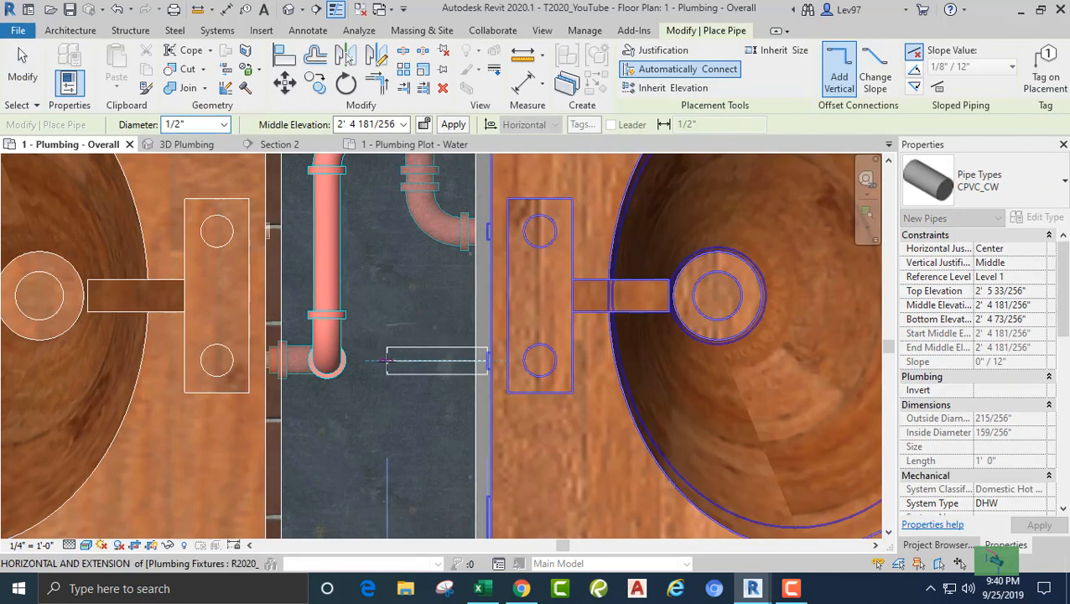
pyautogui.click(386, 361)
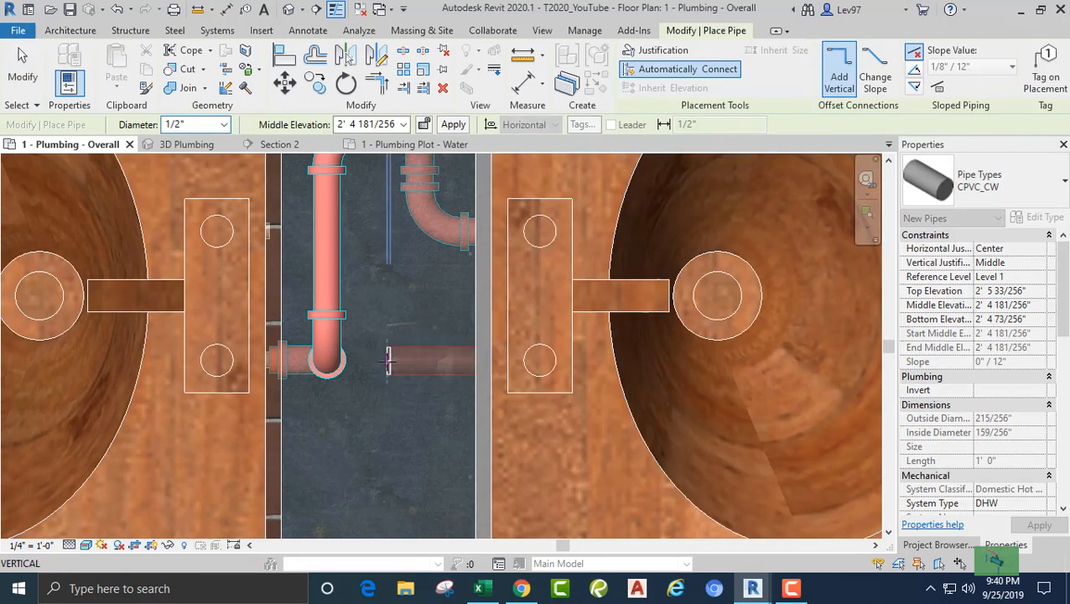
pyautogui.press('Escape')
pyautogui.press('Escape')
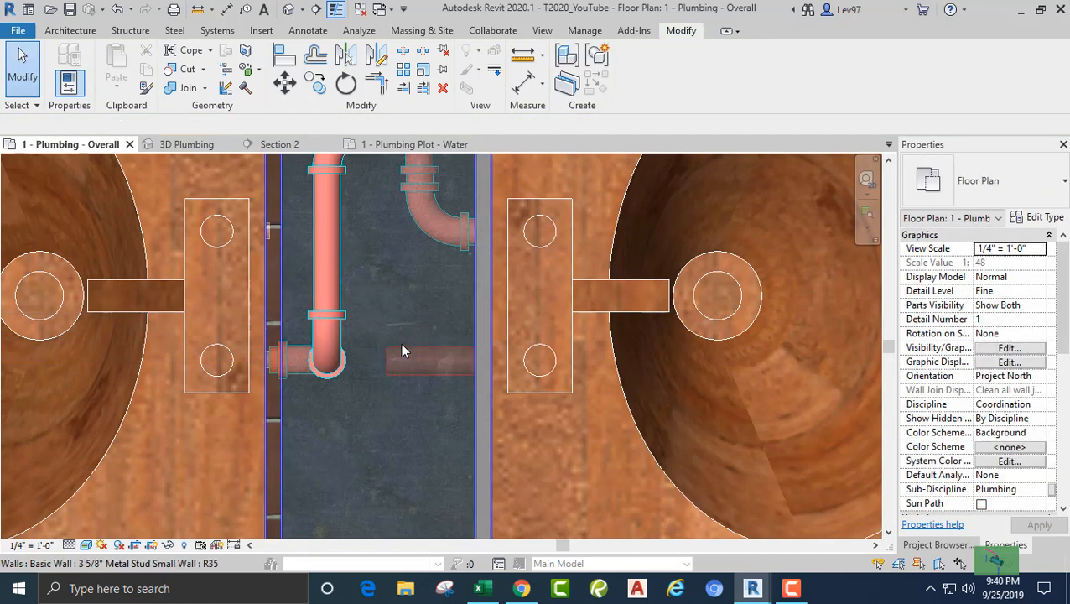
# - Change the short hot water pipe's type to Copper_HW
pyautogui.click(401, 353)
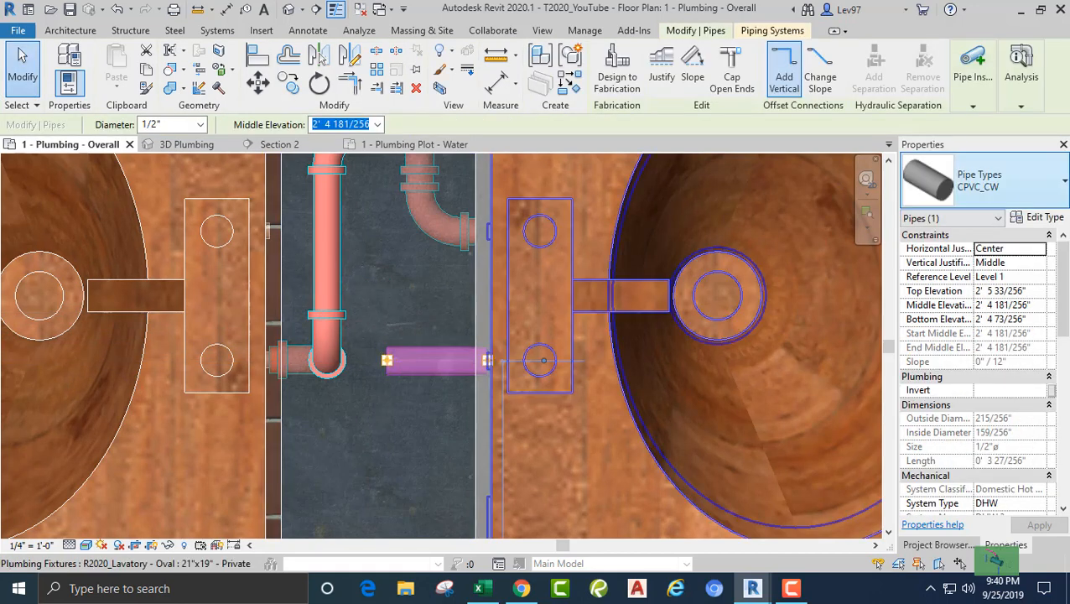
pyautogui.click(998, 187)
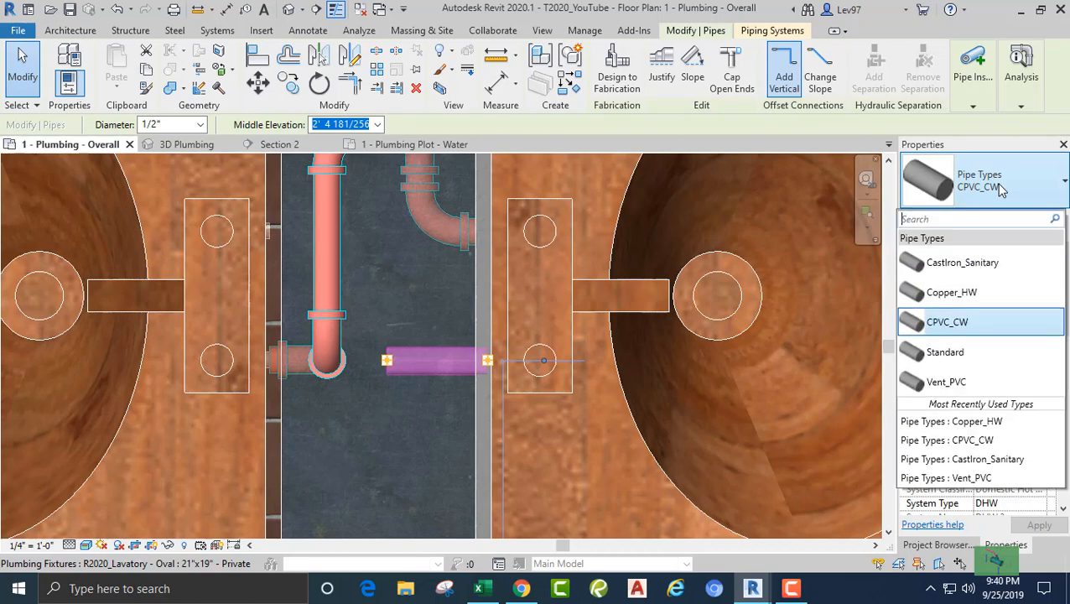
pyautogui.click(954, 294)
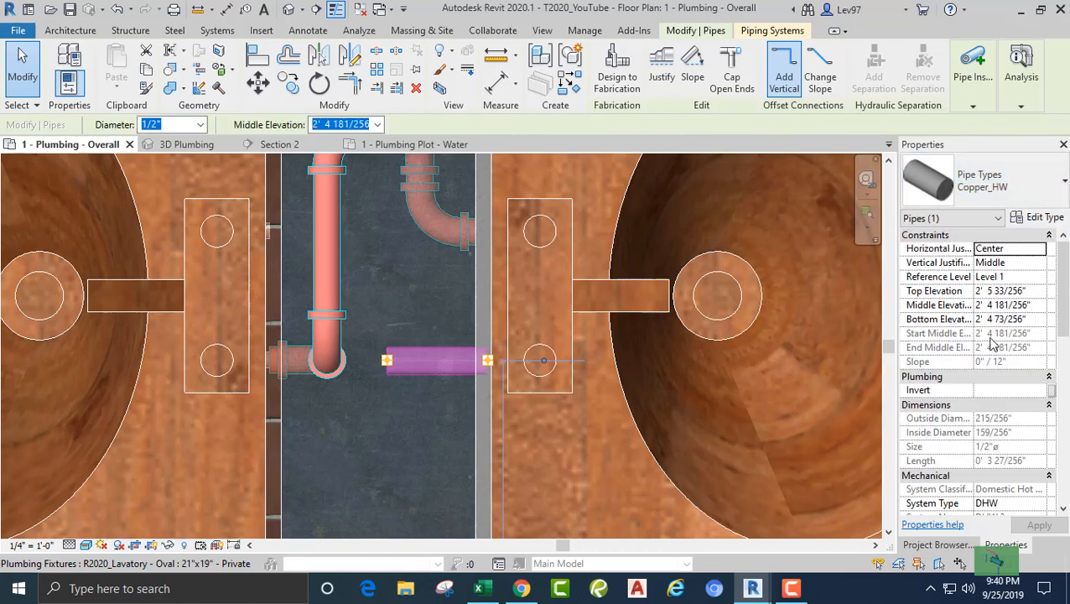
pyautogui.click(400, 302)
pyautogui.scroll(-3, 400, 302)
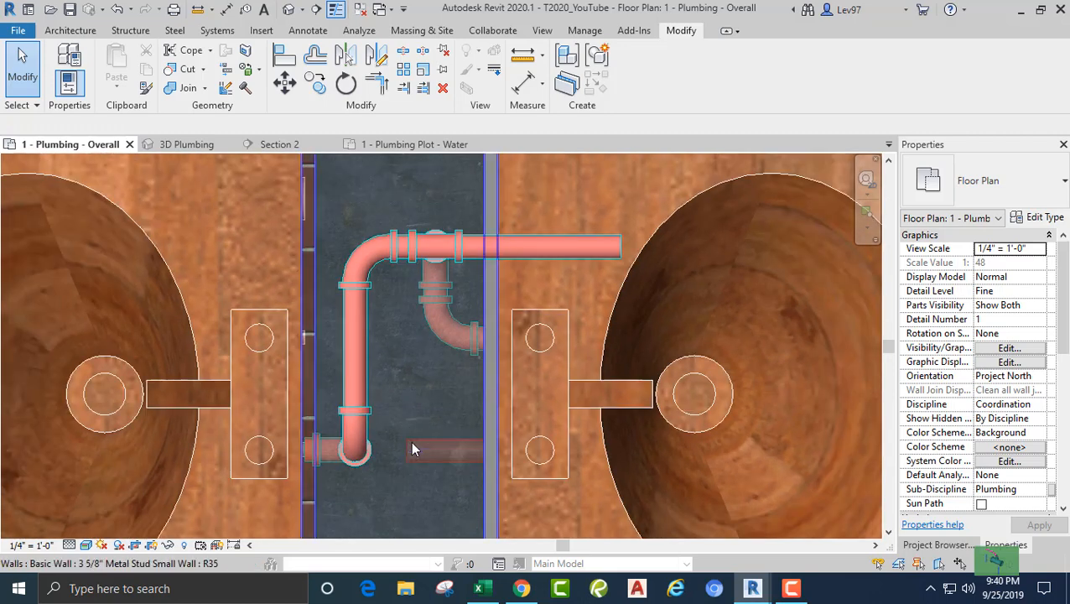
# - Continue the hot water pipe from its open end at a 7' 0" middle elevation, up along the cavity past the cold water run and right through the wall
pyautogui.click(410, 443)
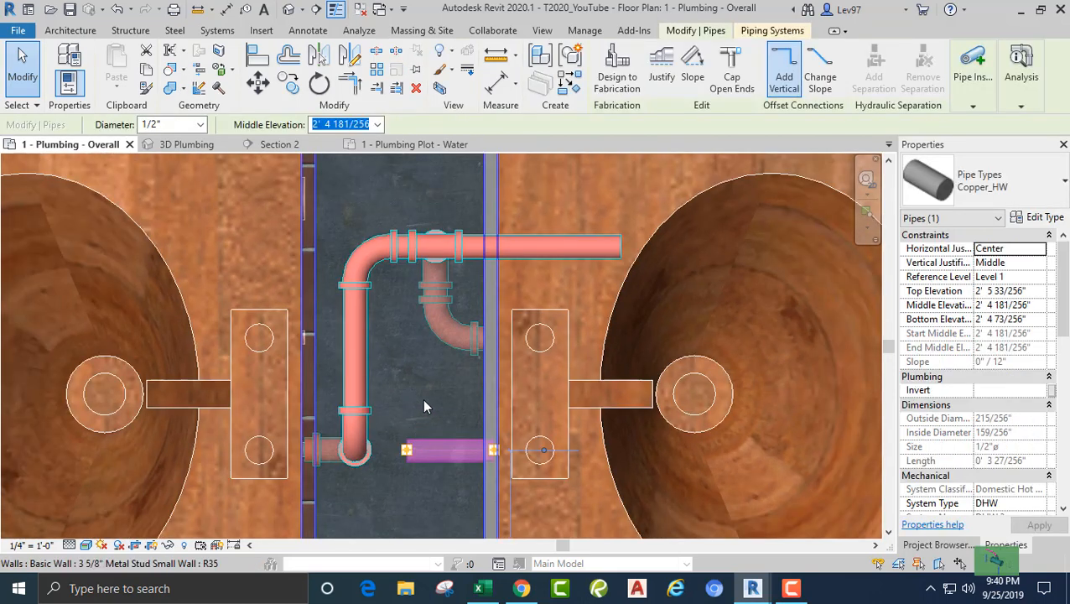
pyautogui.rightClick(406, 451)
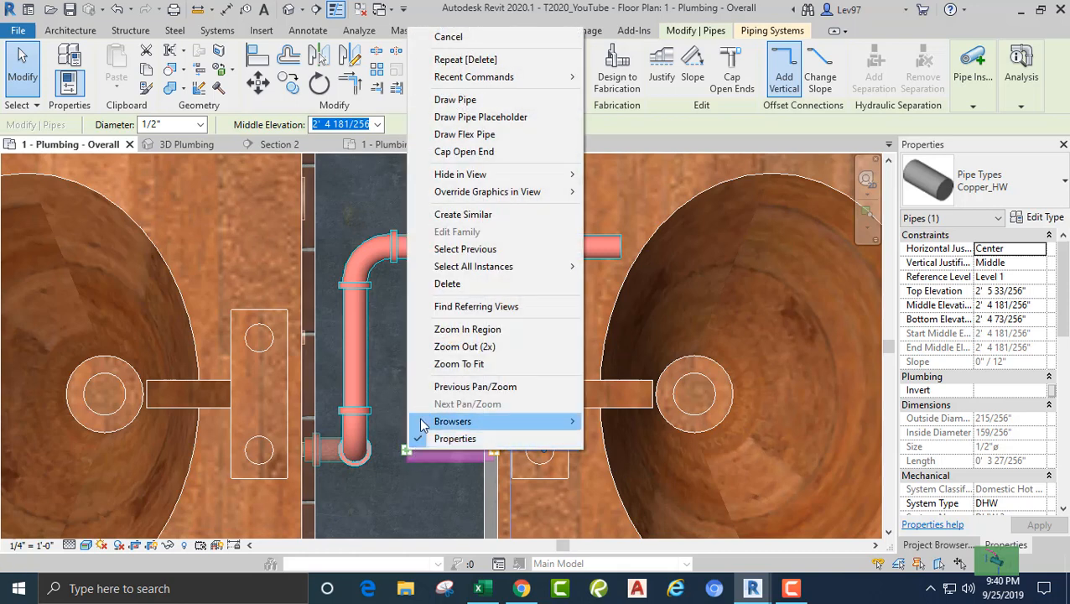
pyautogui.click(454, 100)
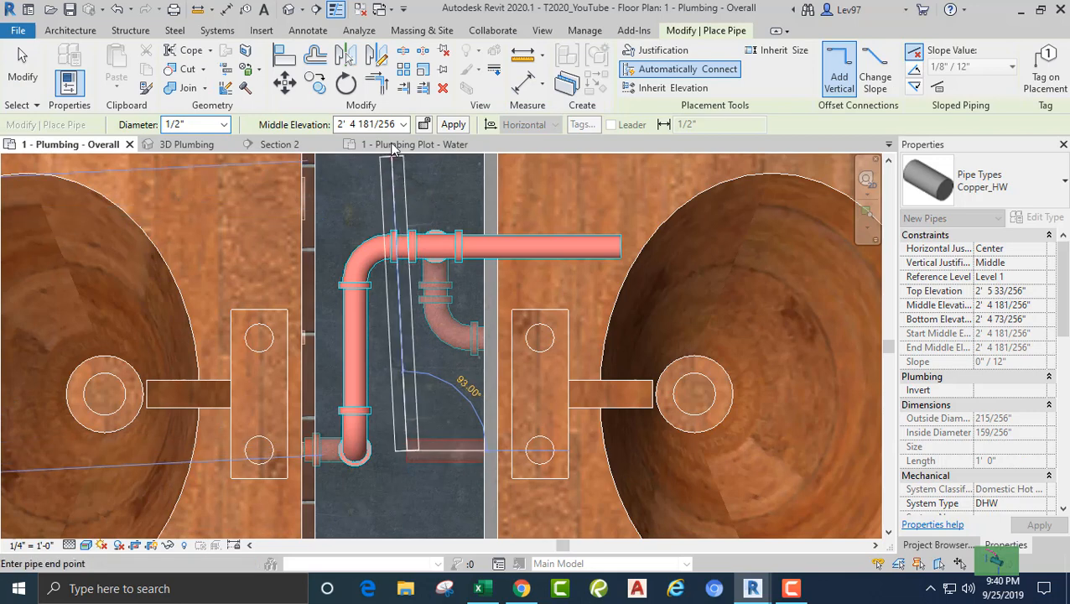
pyautogui.click(389, 125)
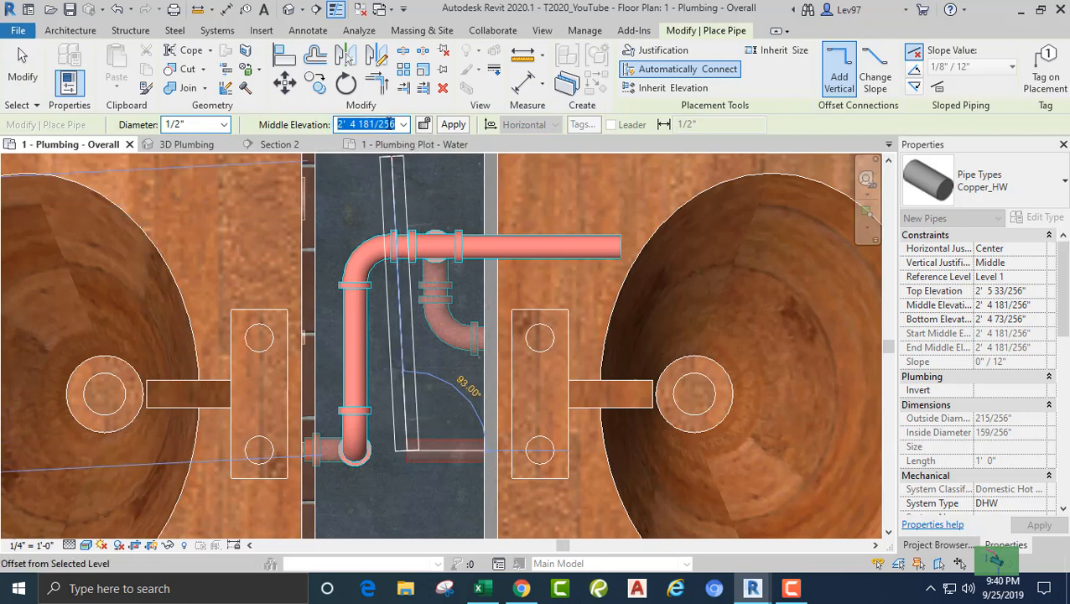
pyautogui.write('7')
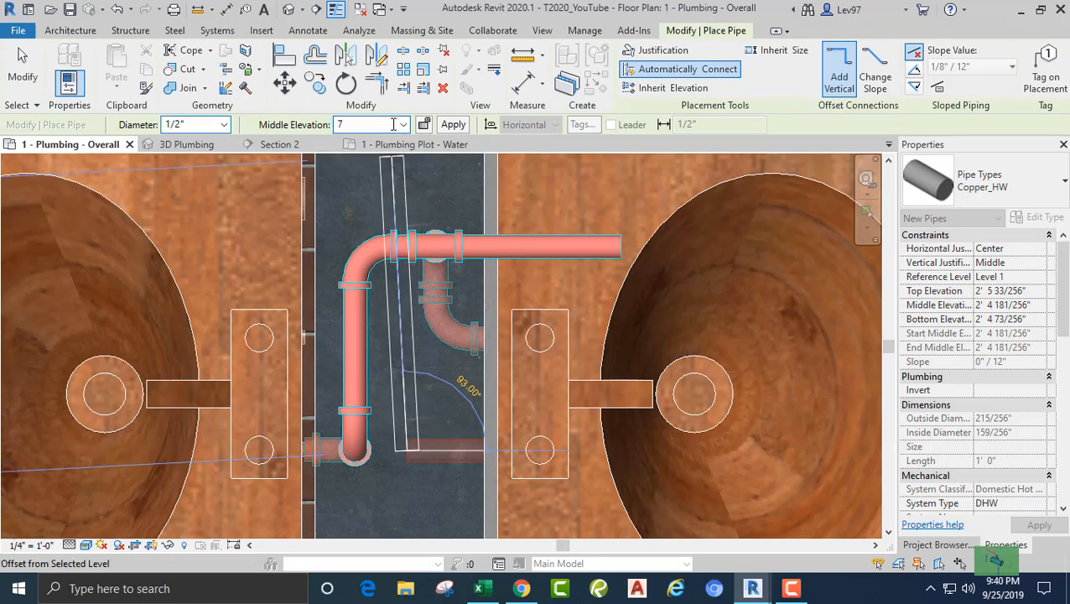
pyautogui.press('Return')
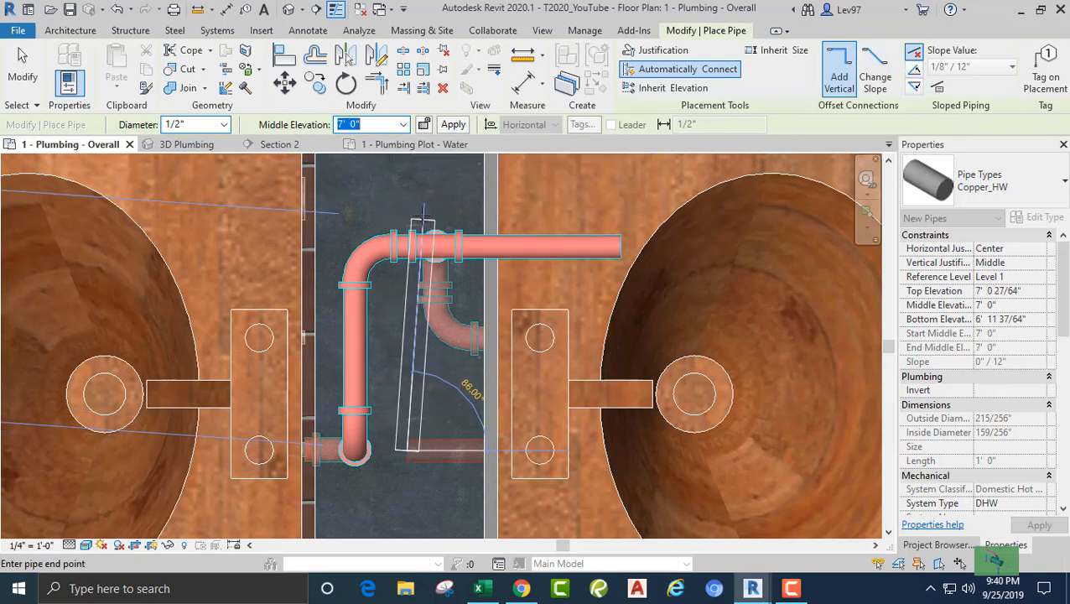
pyautogui.moveTo(408, 208); pyautogui.dragTo(420, 321, button='middle')
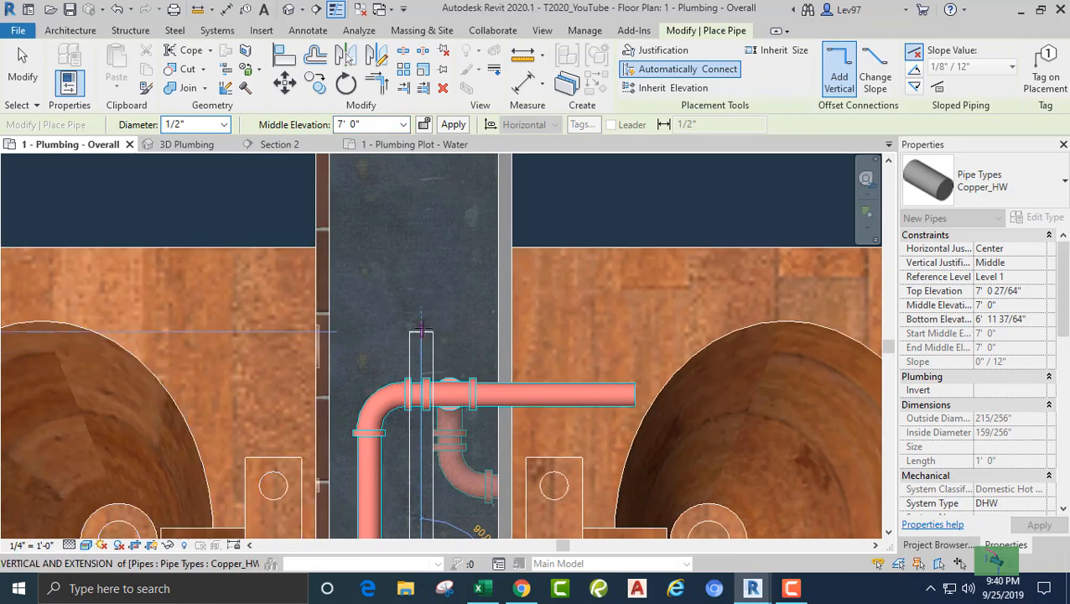
pyautogui.click(421, 321)
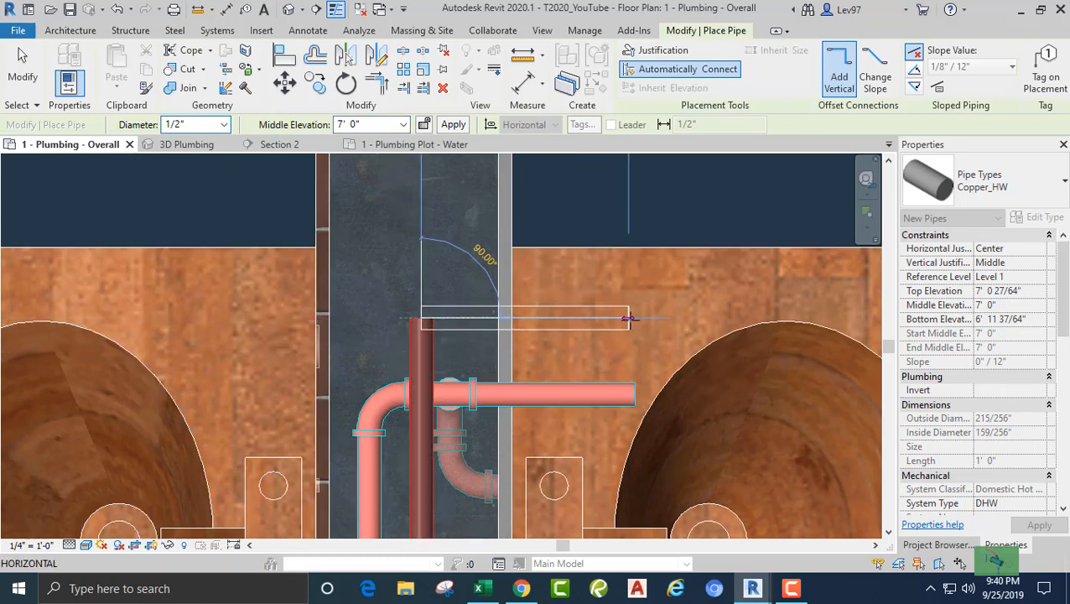
pyautogui.click(635, 319)
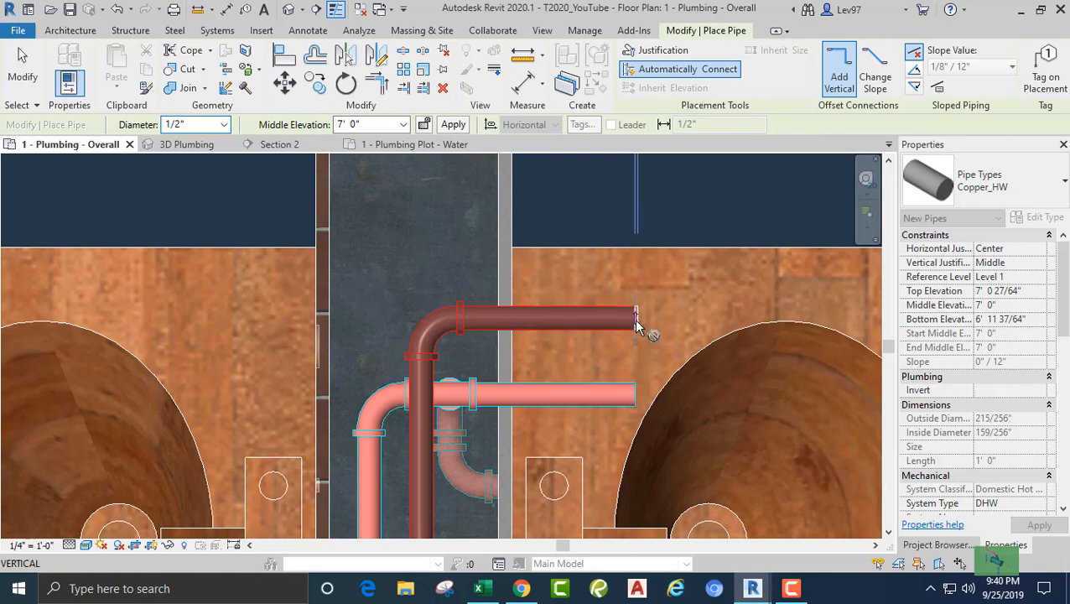
pyautogui.press('Escape')
pyautogui.press('Escape')
pyautogui.scroll(-2, 394, 248)
pyautogui.scroll(-2, 389, 243)
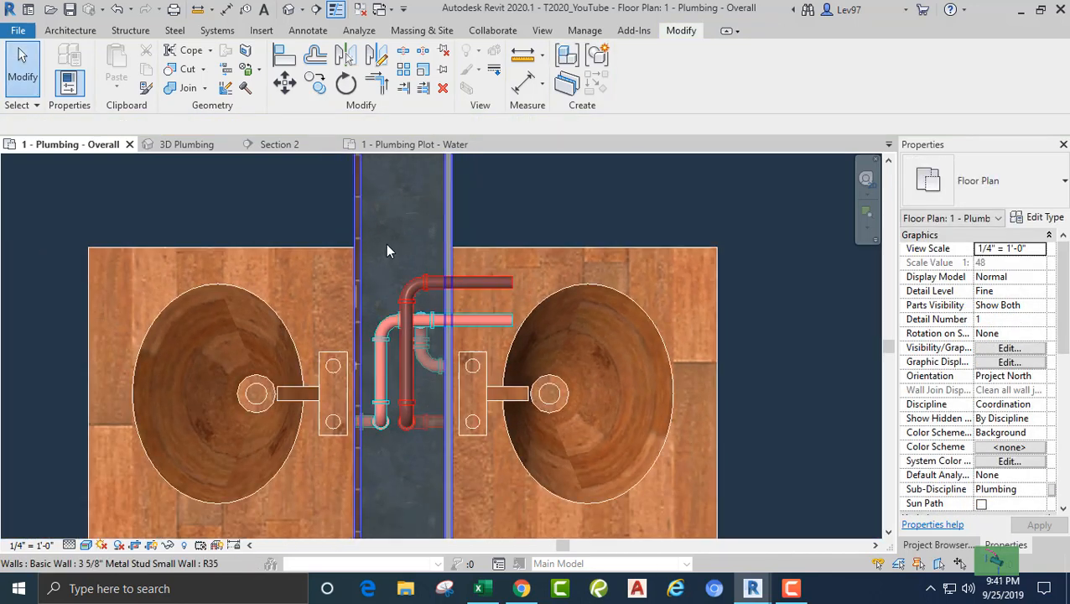
# - Inspect the system, flow and pressure properties of the 1/2" cold water pipe passing through the right side of the wall
pyautogui.moveTo(386, 243); pyautogui.dragTo(398, 175, button='middle')
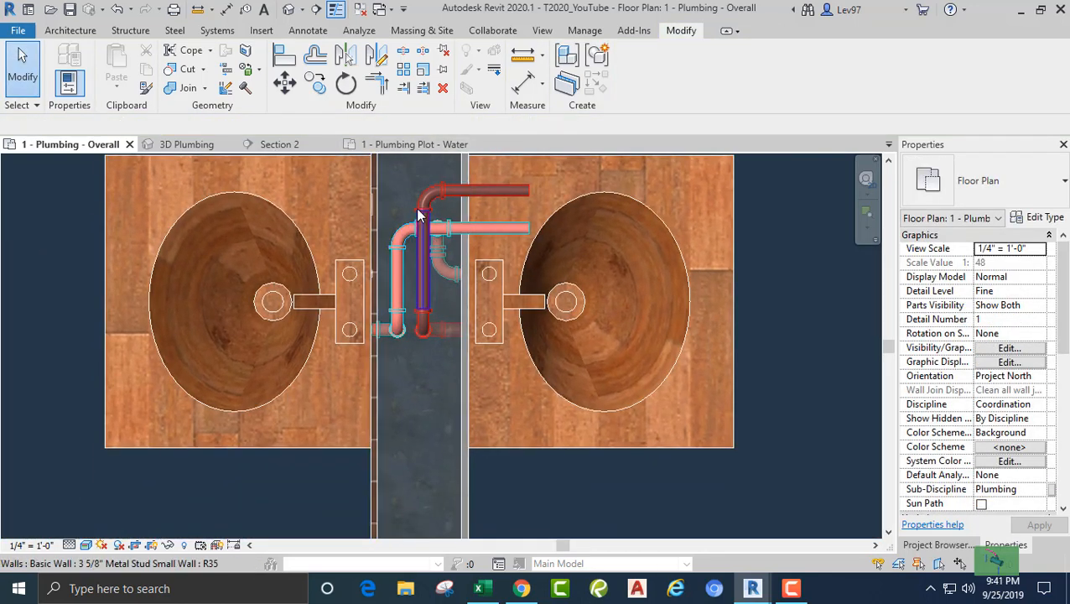
pyautogui.moveTo(423, 273); pyautogui.dragTo(424, 393, button='middle')
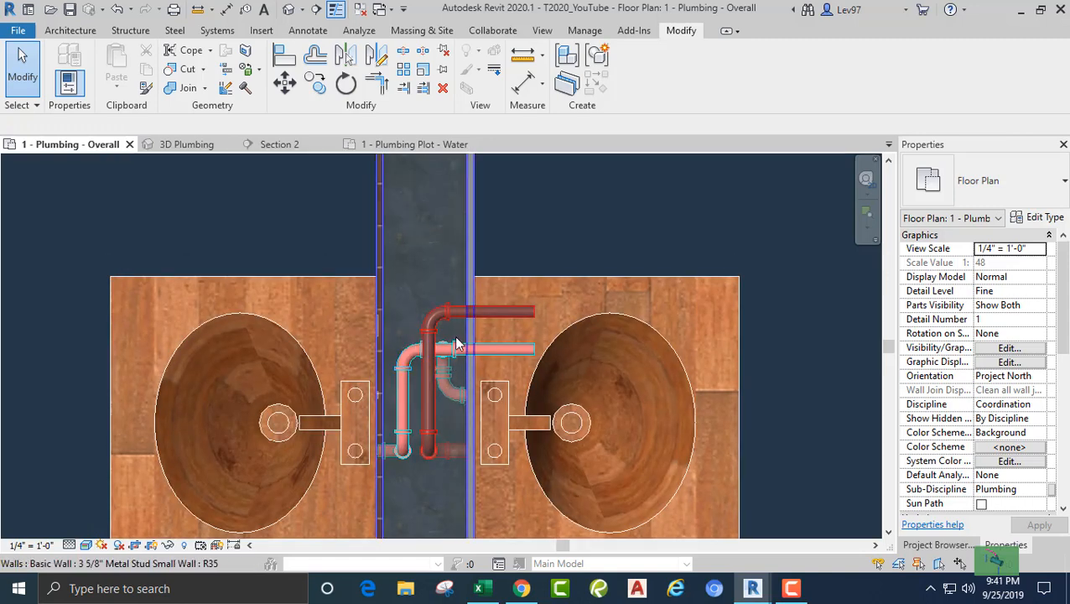
pyautogui.moveTo(446, 388); pyautogui.dragTo(466, 309, button='middle')
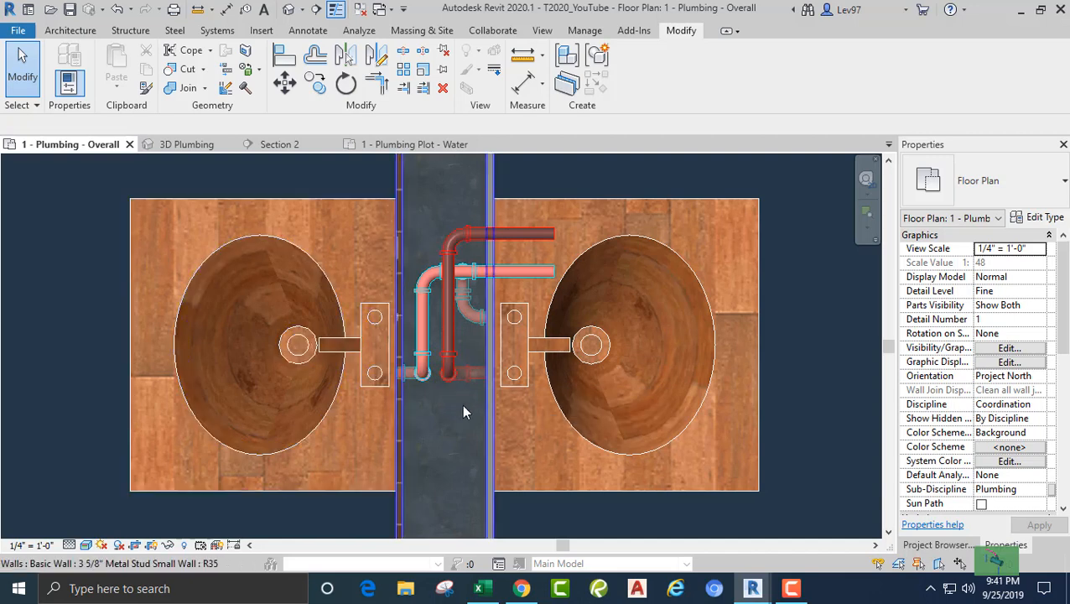
pyautogui.click(530, 270)
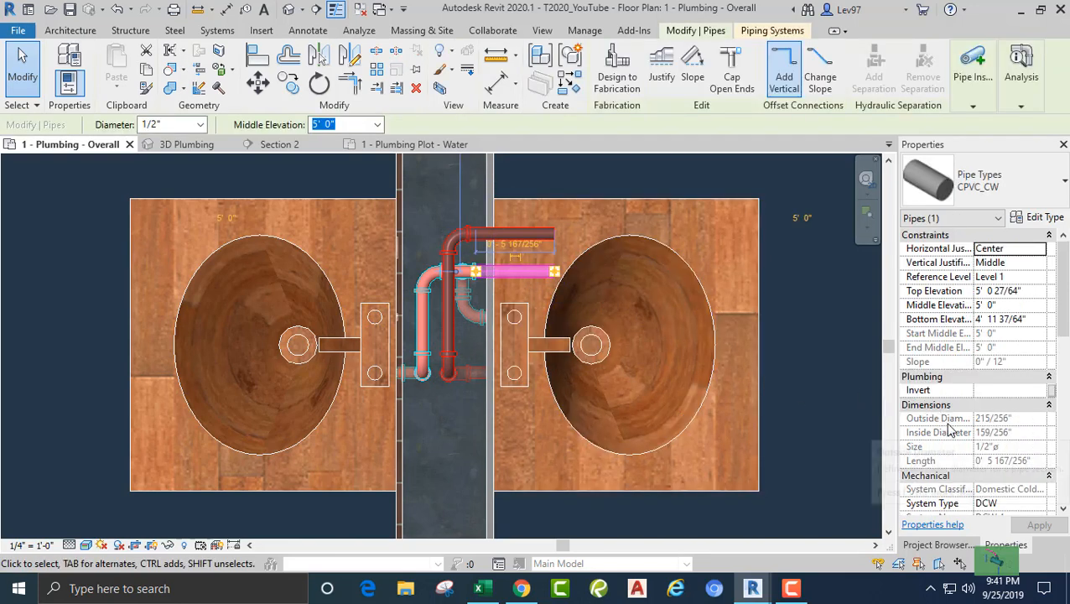
pyautogui.scroll(-6, 950, 430)
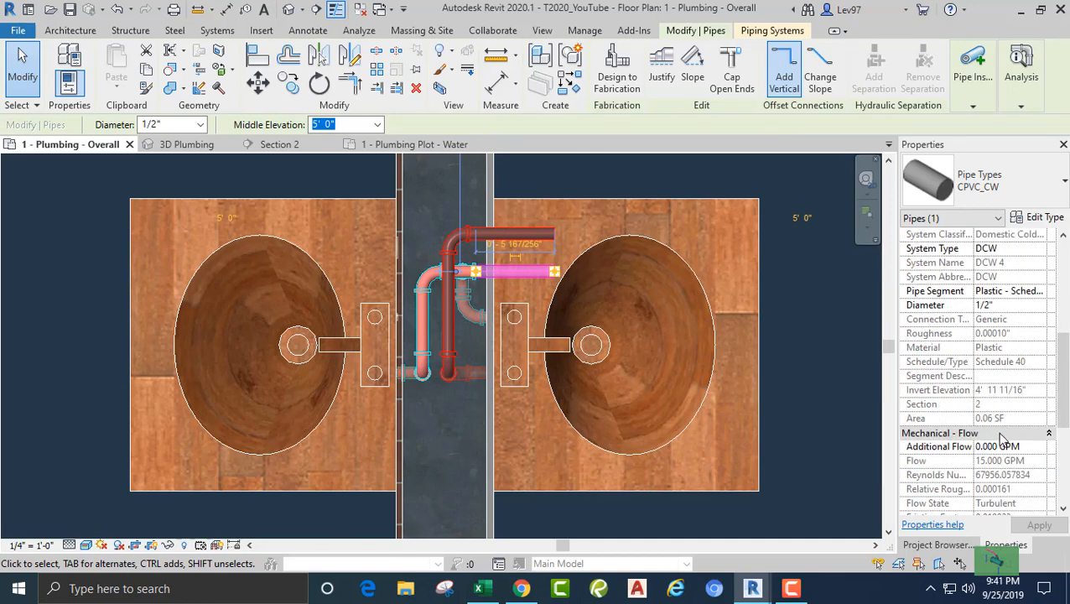
pyautogui.scroll(-3, 1003, 440)
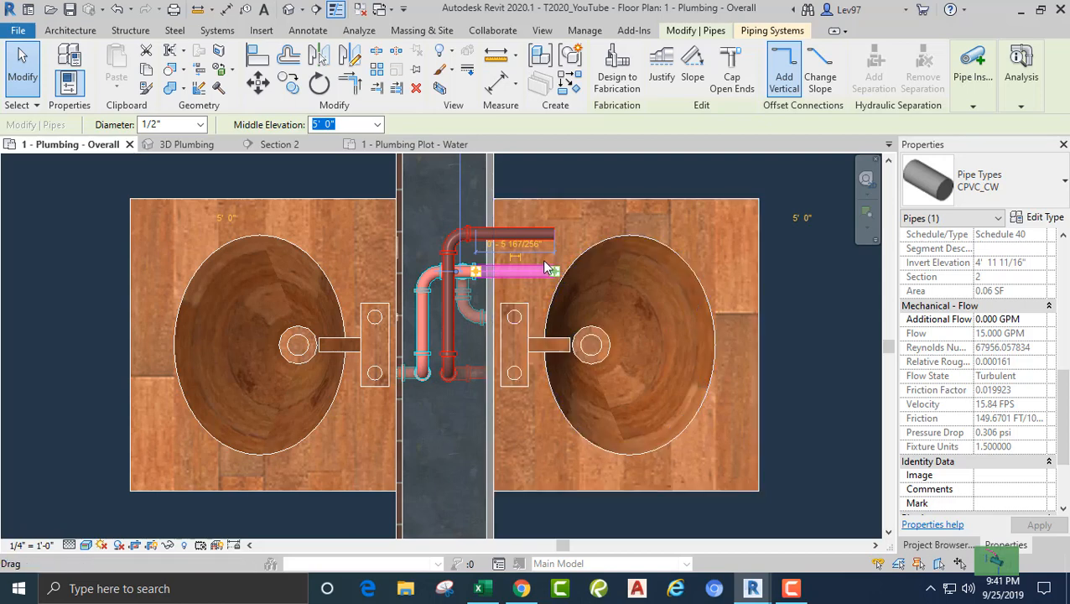
pyautogui.press('Escape')
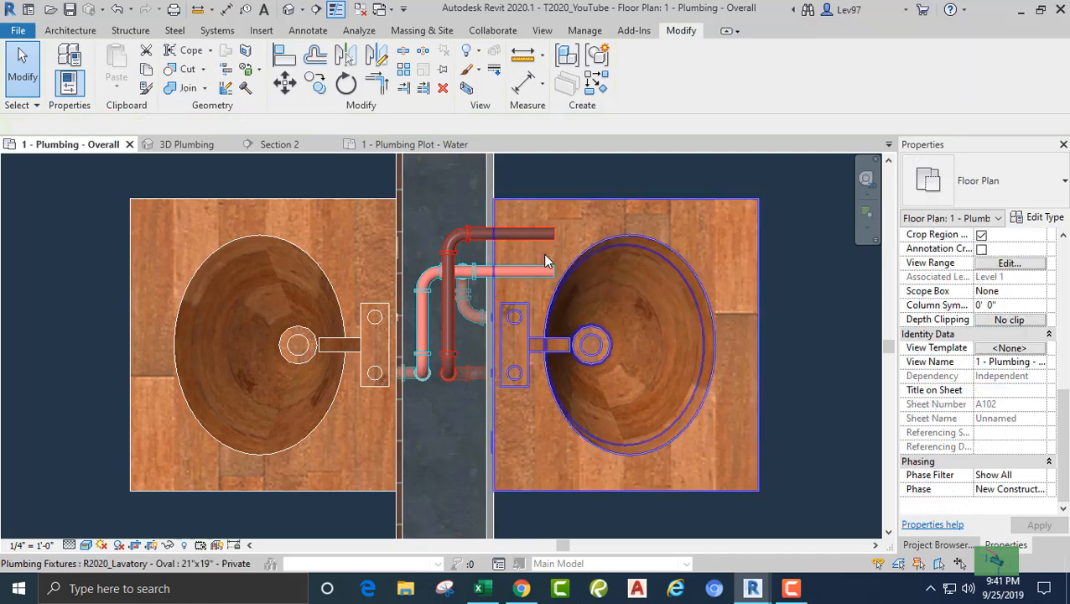
# - Examine how the new hot and cold water pipes cross inside the wall cavity between the piped lavatories
pyautogui.scroll(-3, 516, 268)
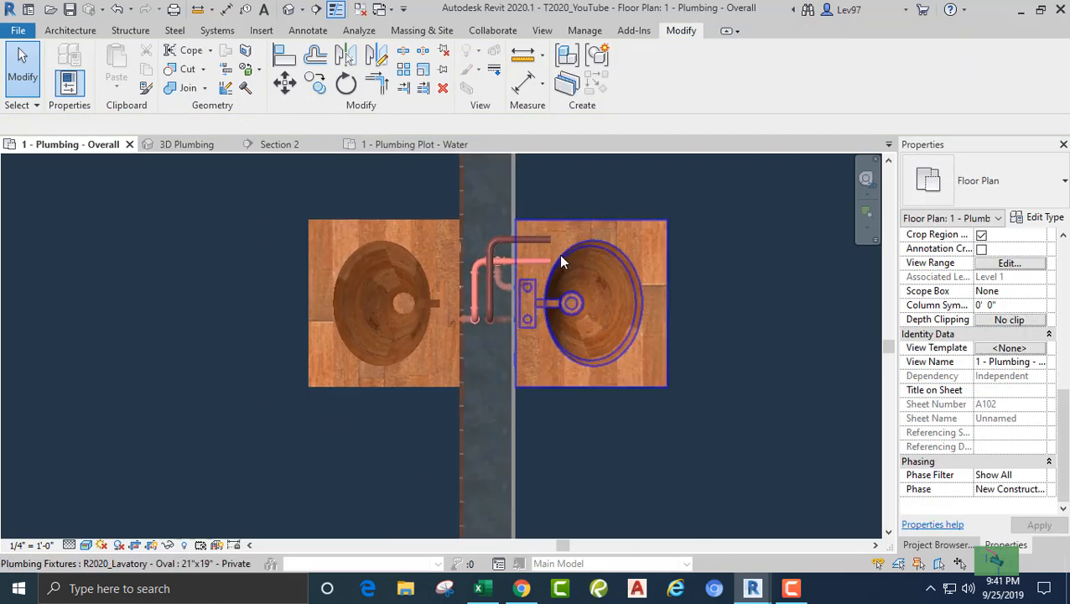
pyautogui.moveTo(501, 317); pyautogui.dragTo(378, 394, button='middle')
pyautogui.scroll(-2, 621, 265)
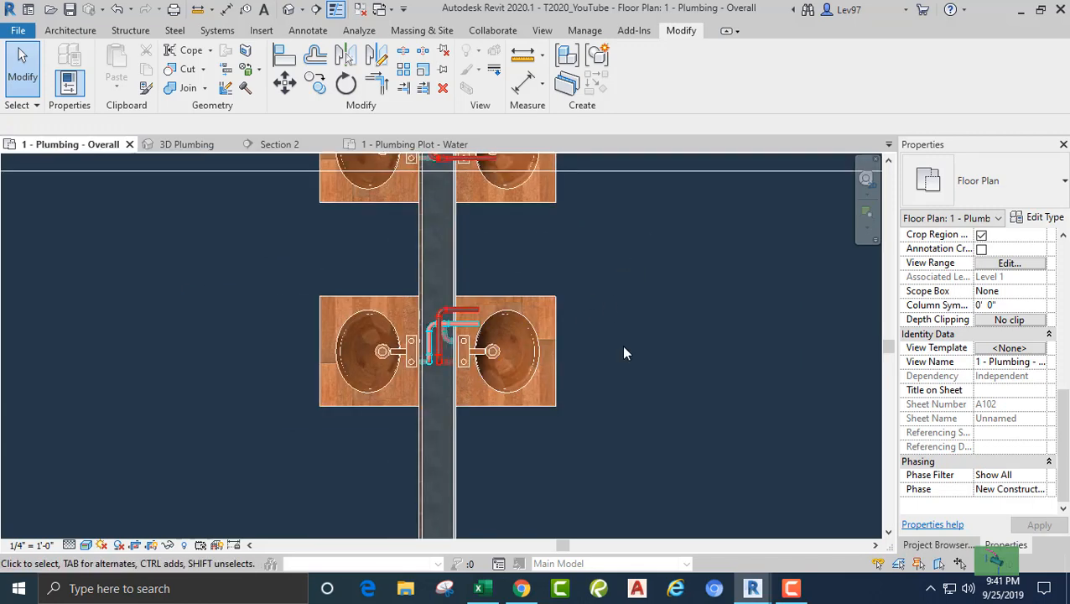
pyautogui.moveTo(551, 341); pyautogui.dragTo(699, 321, button='middle')
pyautogui.scroll(5, 605, 307)
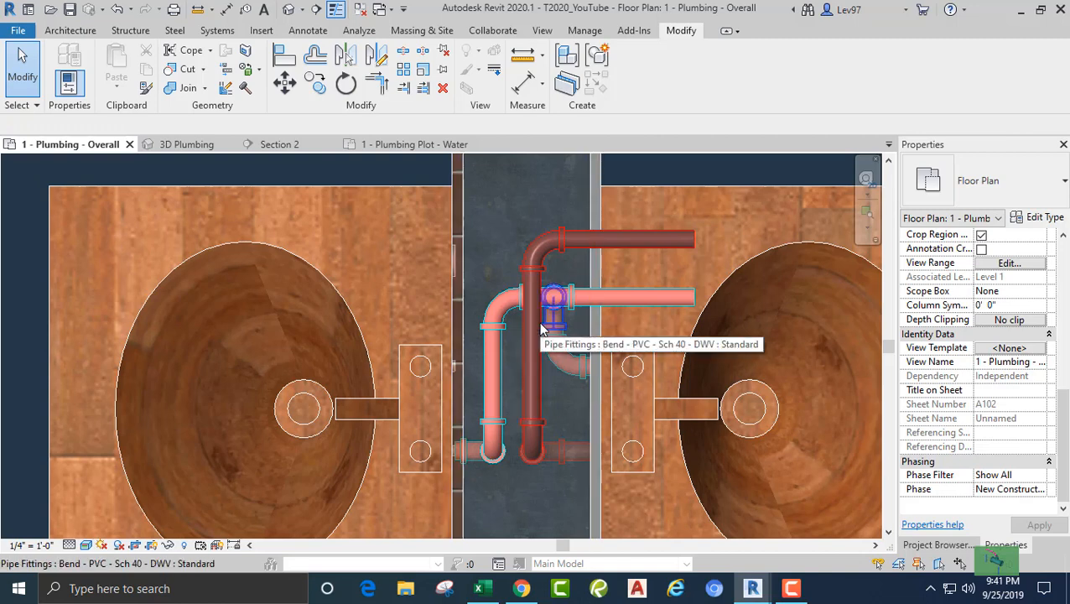
pyautogui.scroll(-2, 541, 328)
pyautogui.moveTo(540, 329); pyautogui.dragTo(420, 350, button='middle')
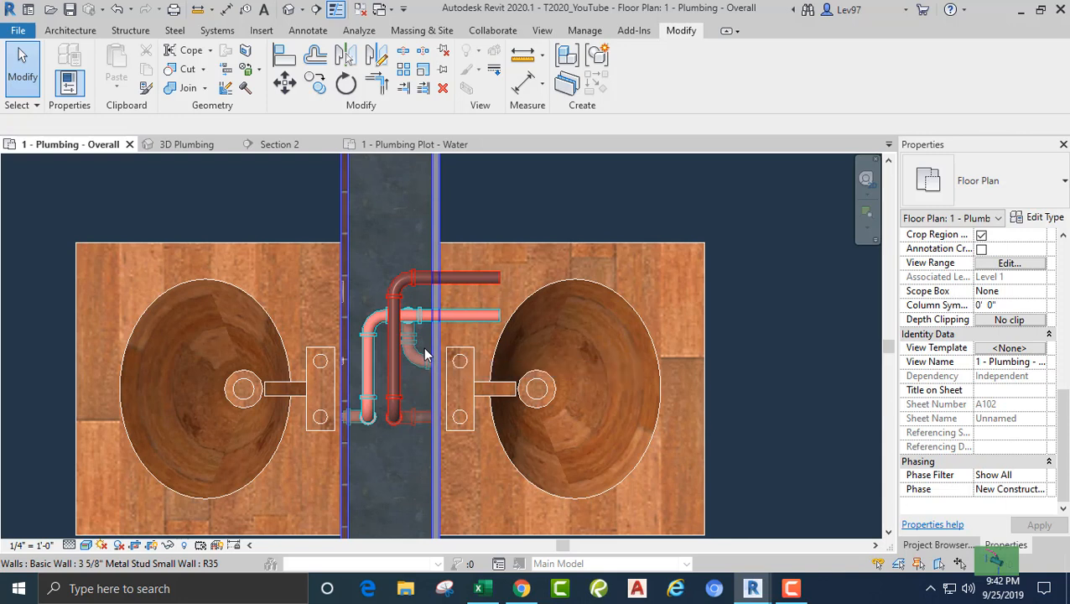
pyautogui.scroll(-4, 424, 353)
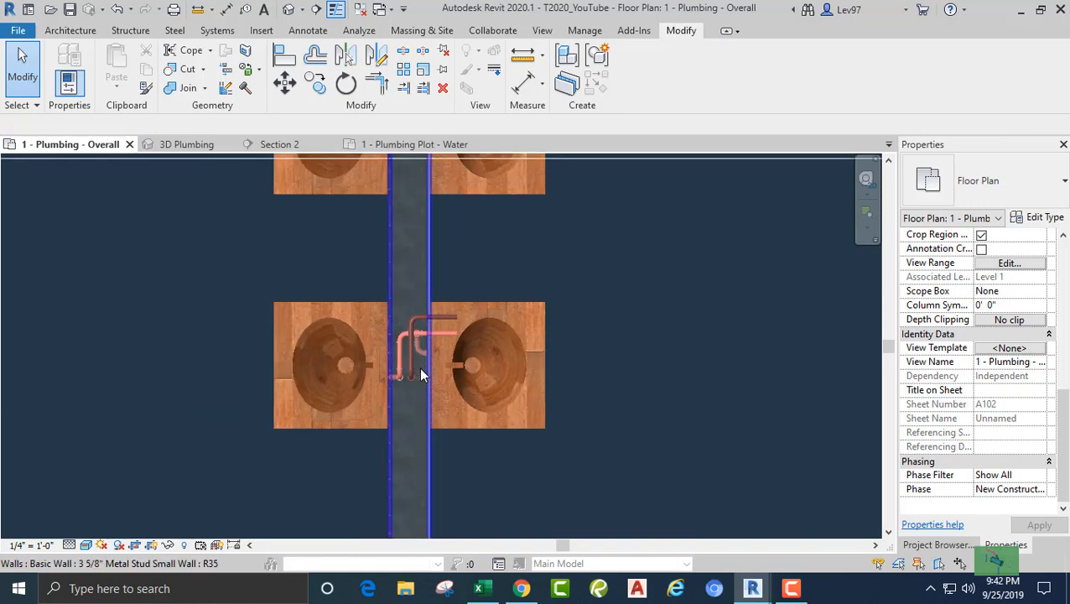
pyautogui.moveTo(420, 367); pyautogui.dragTo(469, 287, button='middle')
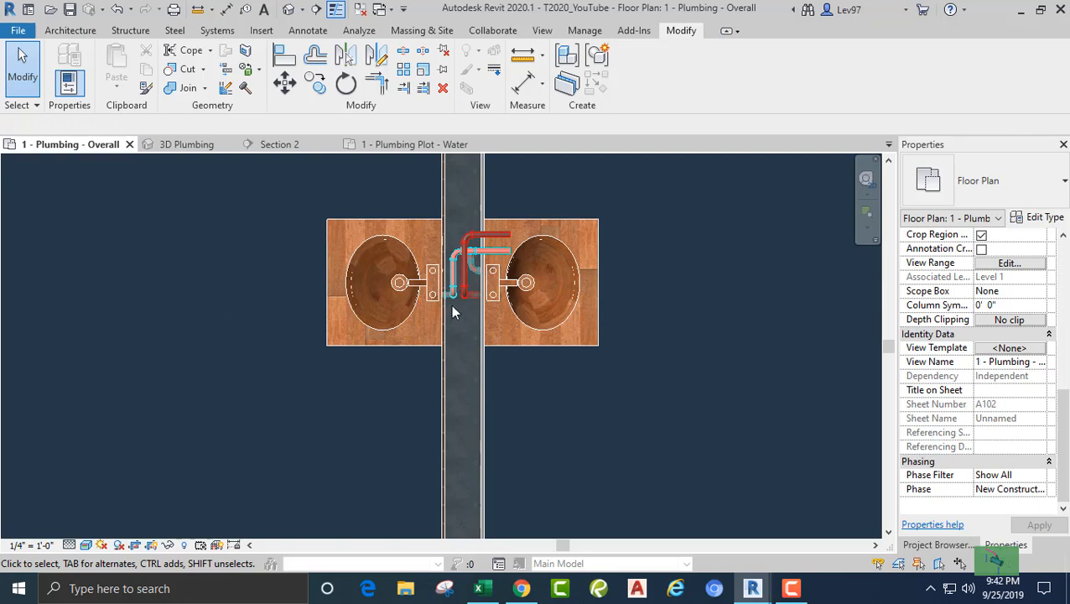
pyautogui.scroll(4, 457, 285)
pyautogui.scroll(-1, 451, 276)
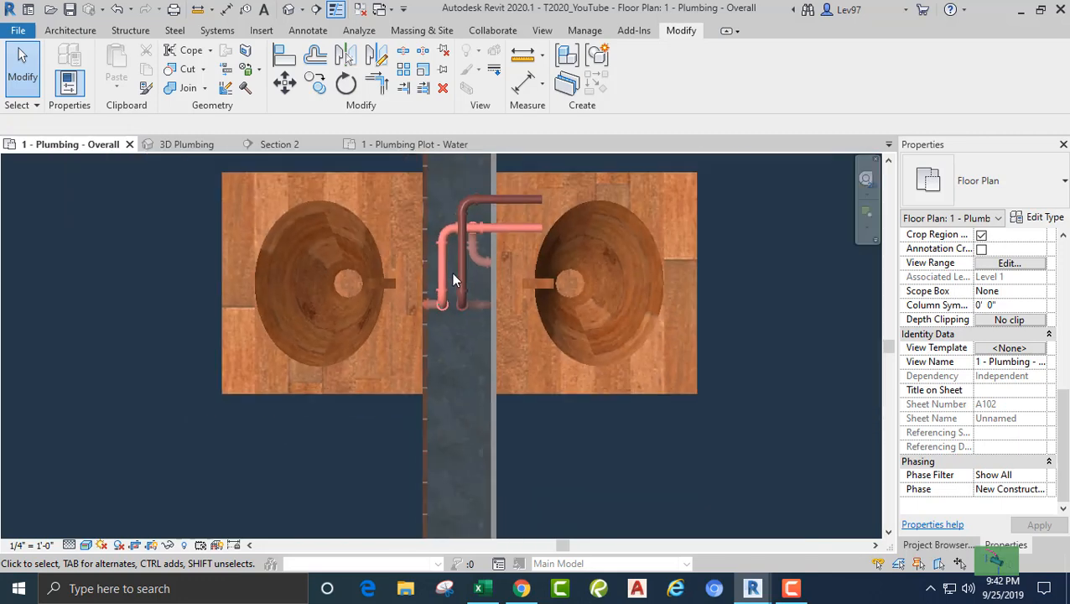
# - Compare the piping layout of the upper back-to-back lavatory pair with the newly piped pair below it
pyautogui.scroll(-2, 451, 279)
pyautogui.moveTo(432, 343); pyautogui.dragTo(450, 525, button='middle')
pyautogui.scroll(2, 490, 307)
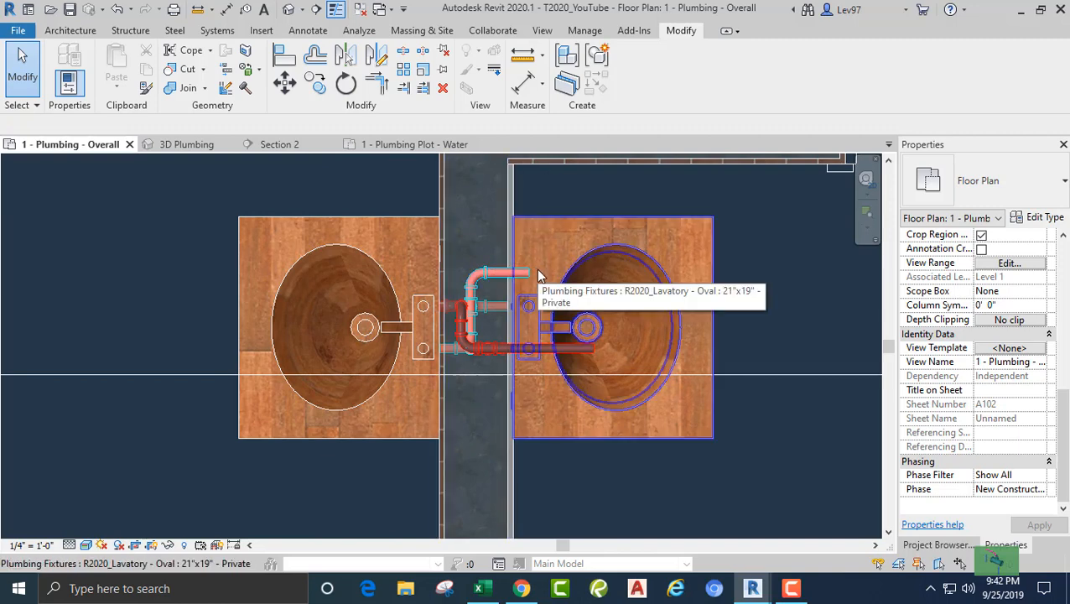
pyautogui.moveTo(540, 273); pyautogui.dragTo(475, 247, button='middle')
pyautogui.scroll(-5, 451, 259)
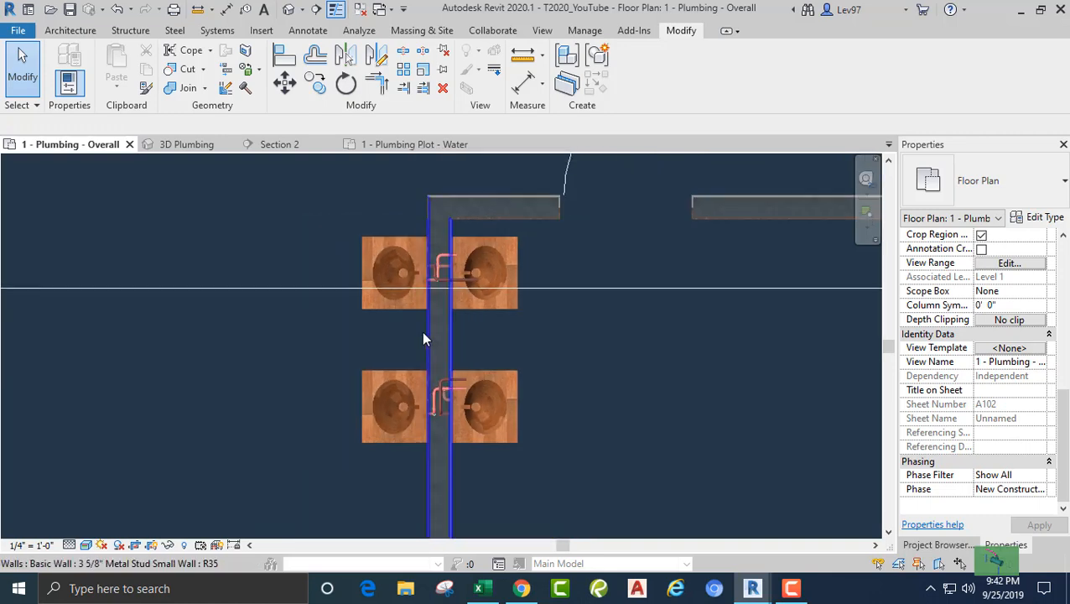
pyautogui.scroll(4, 461, 399)
pyautogui.scroll(3, 436, 373)
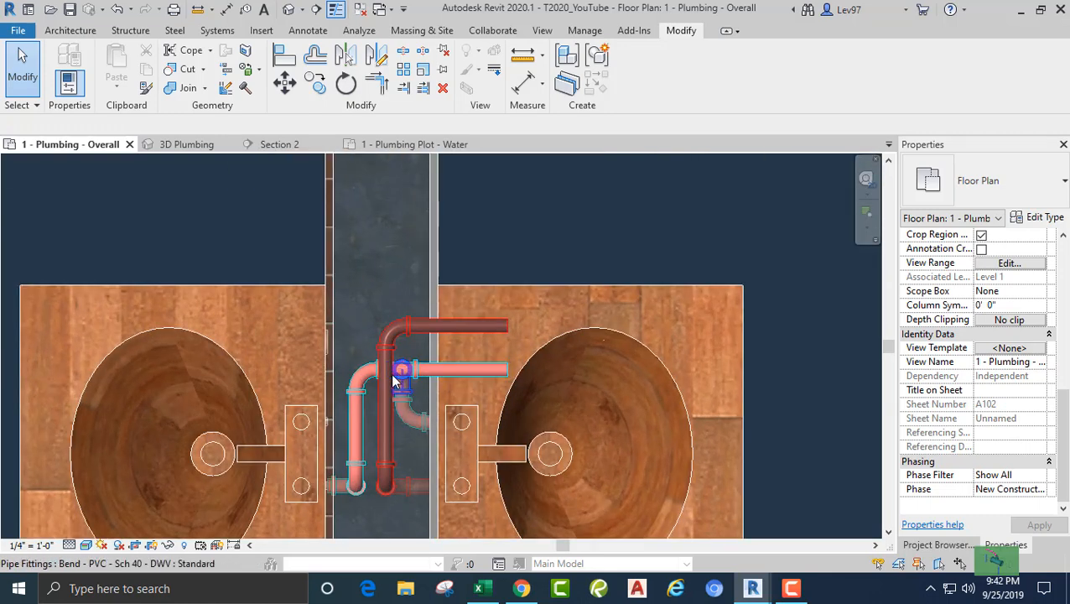
pyautogui.scroll(-3, 403, 383)
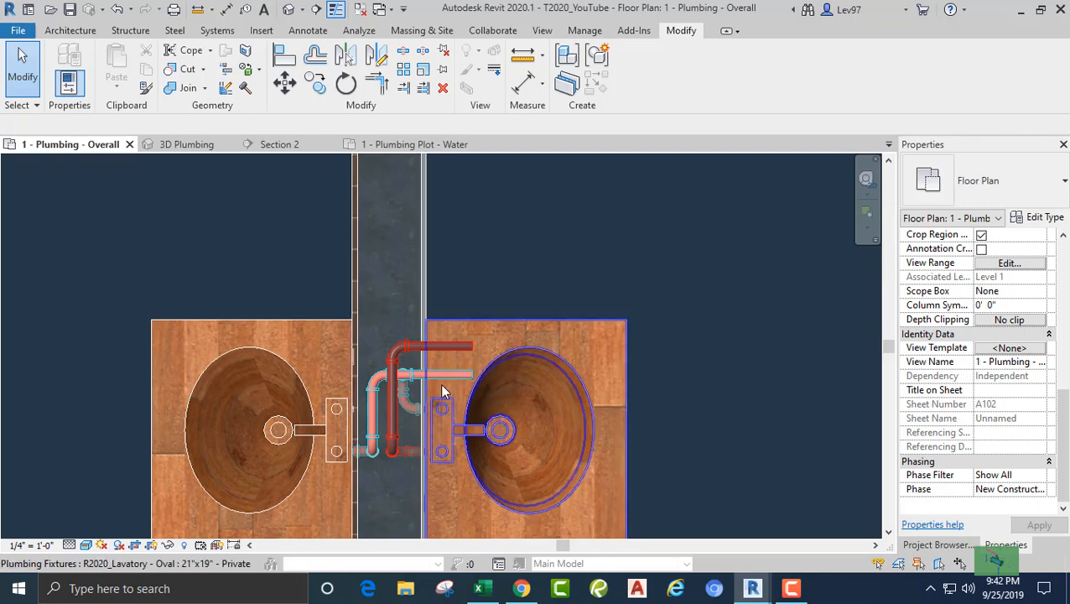
pyautogui.moveTo(439, 404); pyautogui.dragTo(474, 348, button='middle')
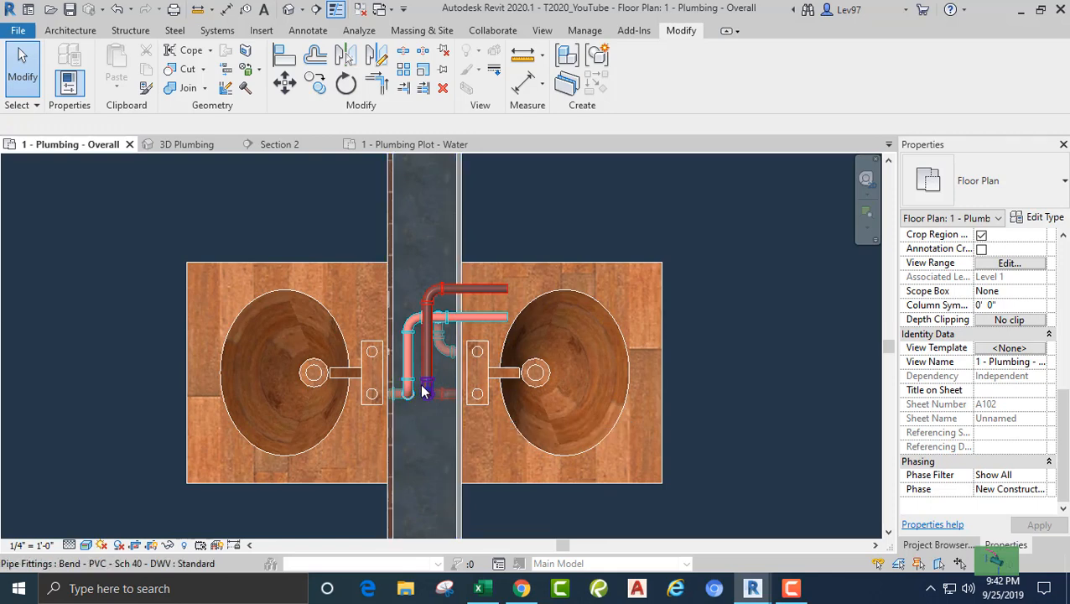
pyautogui.scroll(-2, 424, 382)
pyautogui.scroll(-1, 425, 375)
pyautogui.moveTo(408, 305); pyautogui.dragTo(417, 457, button='middle')
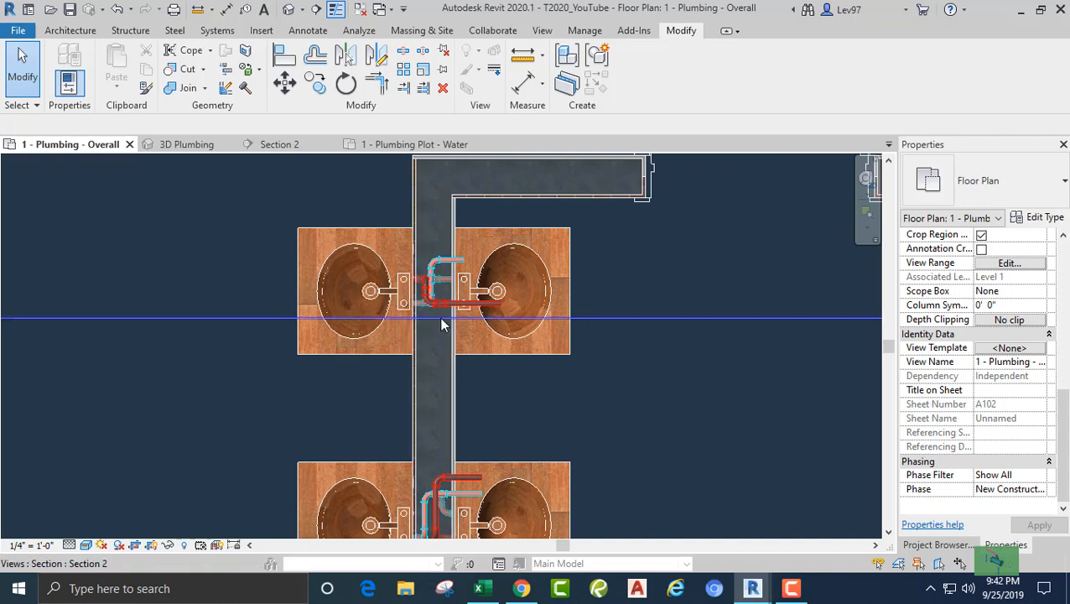
pyautogui.scroll(3, 475, 309)
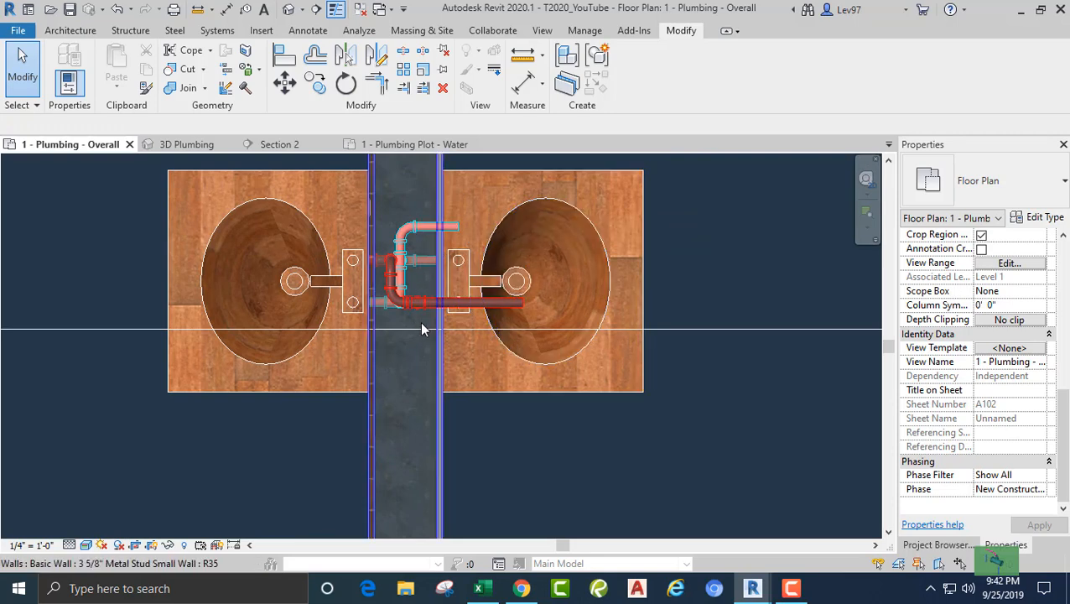
pyautogui.moveTo(394, 347)
pyautogui.mouseDown(button='middle')
pyautogui.moveTo(389, 205)
pyautogui.moveTo(387, 224)
pyautogui.mouseUp(button='middle')
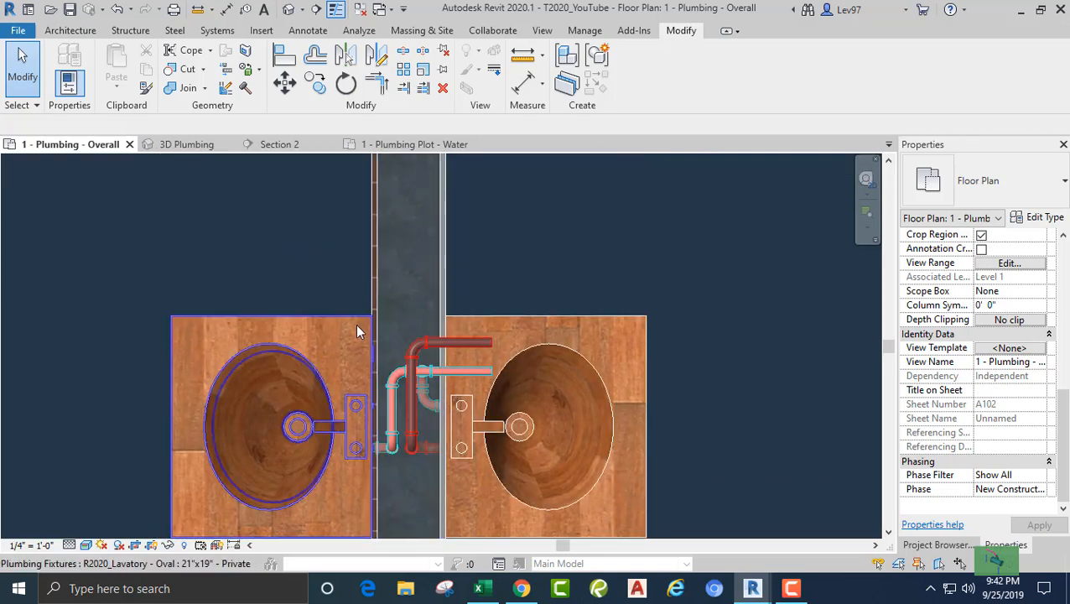
pyautogui.moveTo(351, 340); pyautogui.dragTo(353, 302, button='middle')
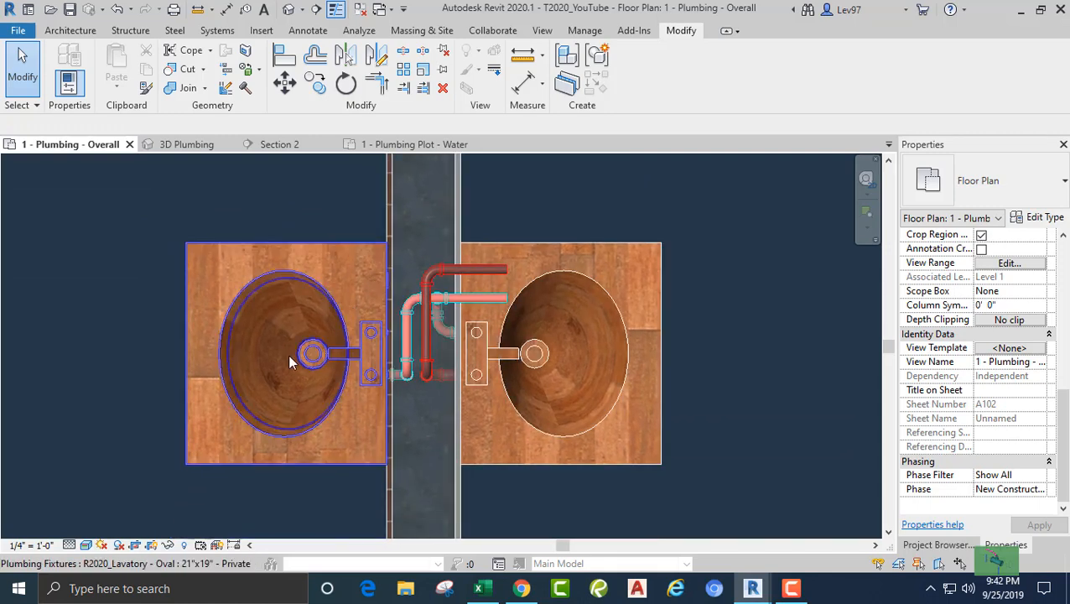
pyautogui.scroll(-1, 173, 330)
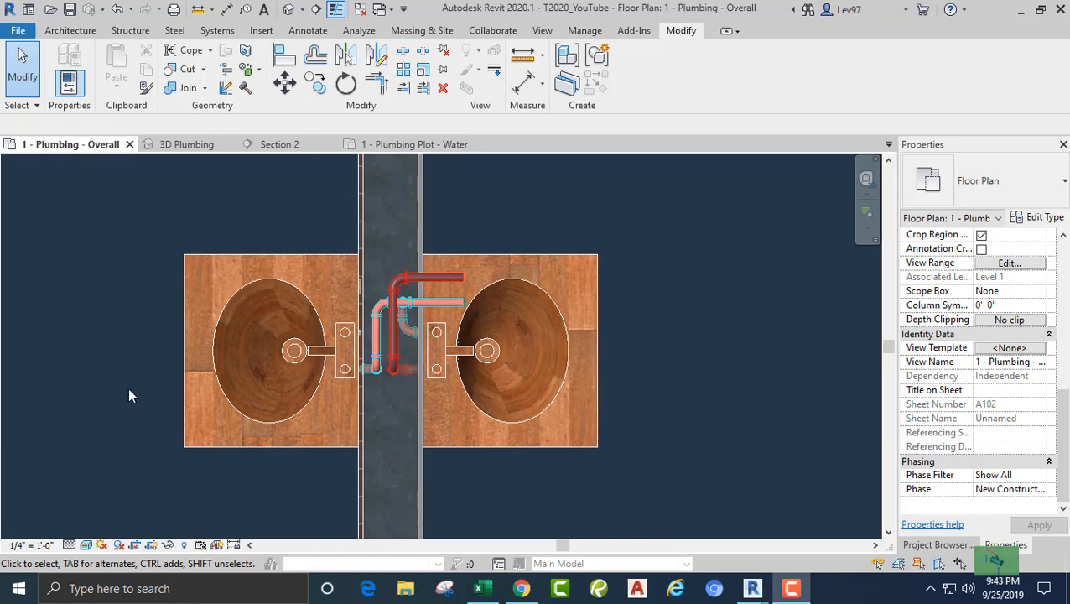
pyautogui.moveTo(109, 339); pyautogui.dragTo(108, 379, button='middle')
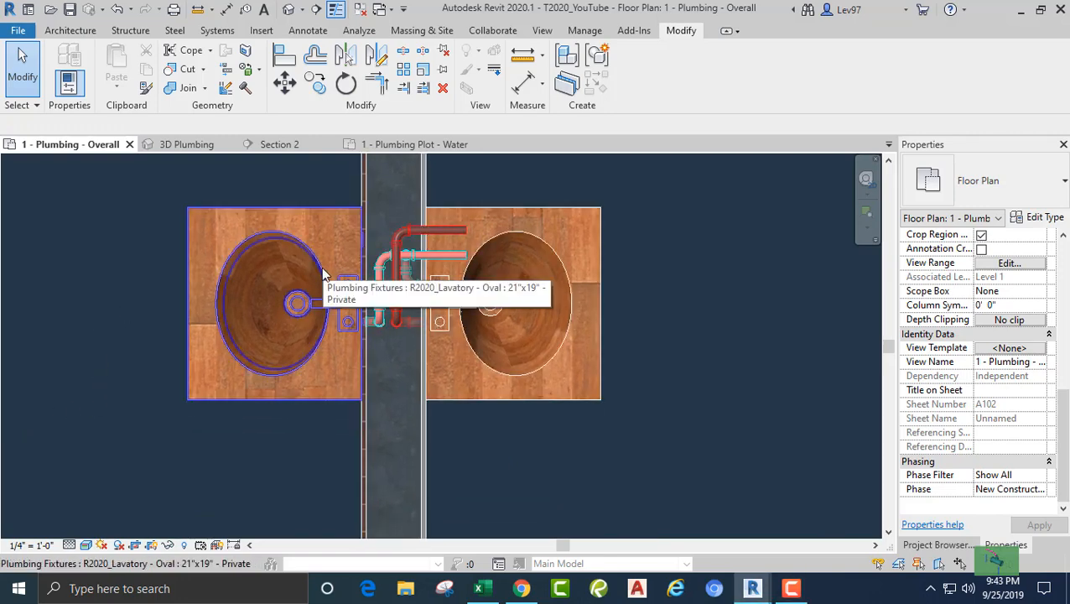
pyautogui.scroll(-2, 327, 256)
pyautogui.moveTo(300, 454); pyautogui.dragTo(333, 323, button='middle')
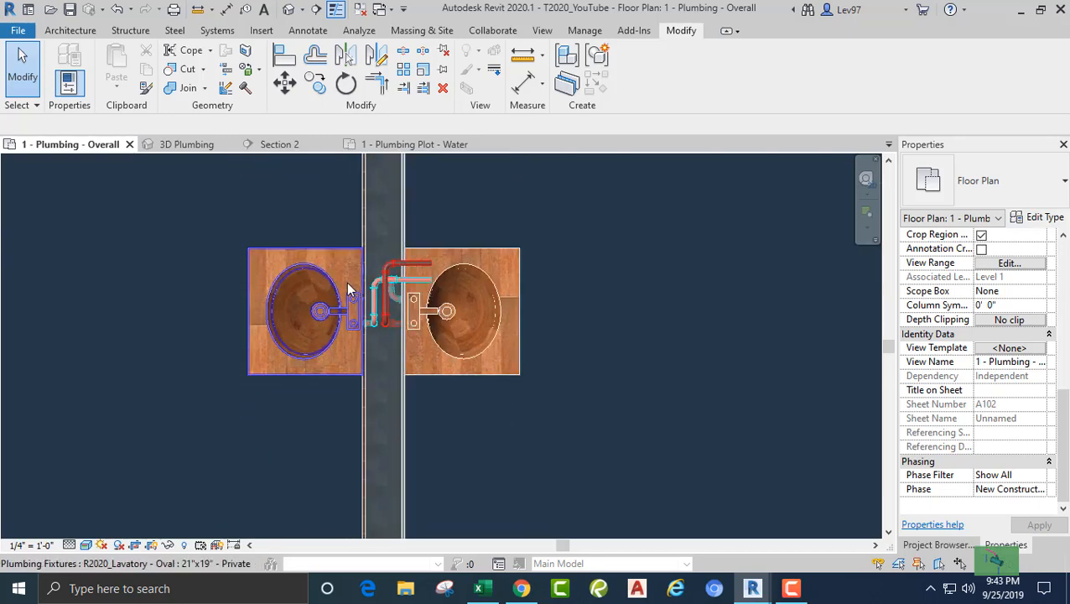
pyautogui.scroll(2, 425, 282)
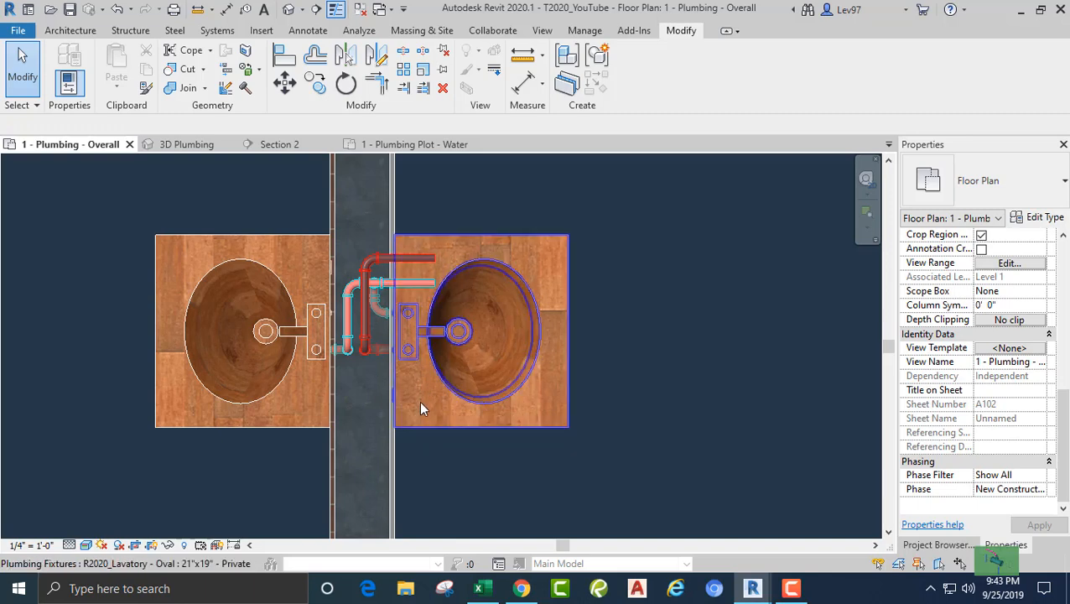
# - Place two more R2020_Lavatory - Oval 21"x19" - Private fixtures, one on each wall face below the piped pair
pyautogui.moveTo(437, 409); pyautogui.dragTo(611, 335, button='middle')
pyautogui.scroll(-2, 448, 338)
pyautogui.moveTo(449, 338); pyautogui.dragTo(377, 432, button='middle')
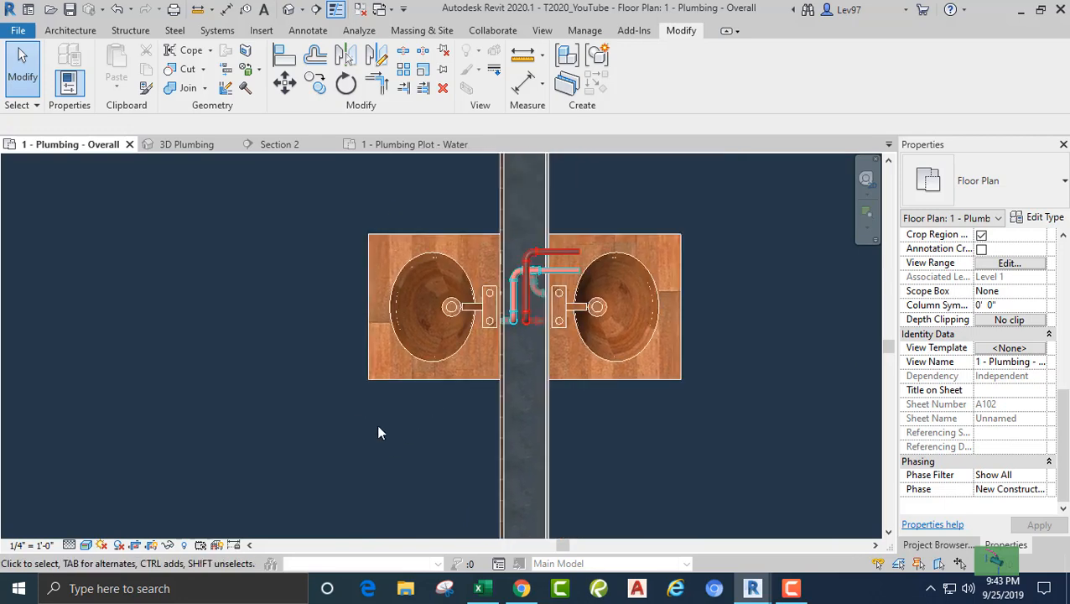
pyautogui.rightClick(400, 375)
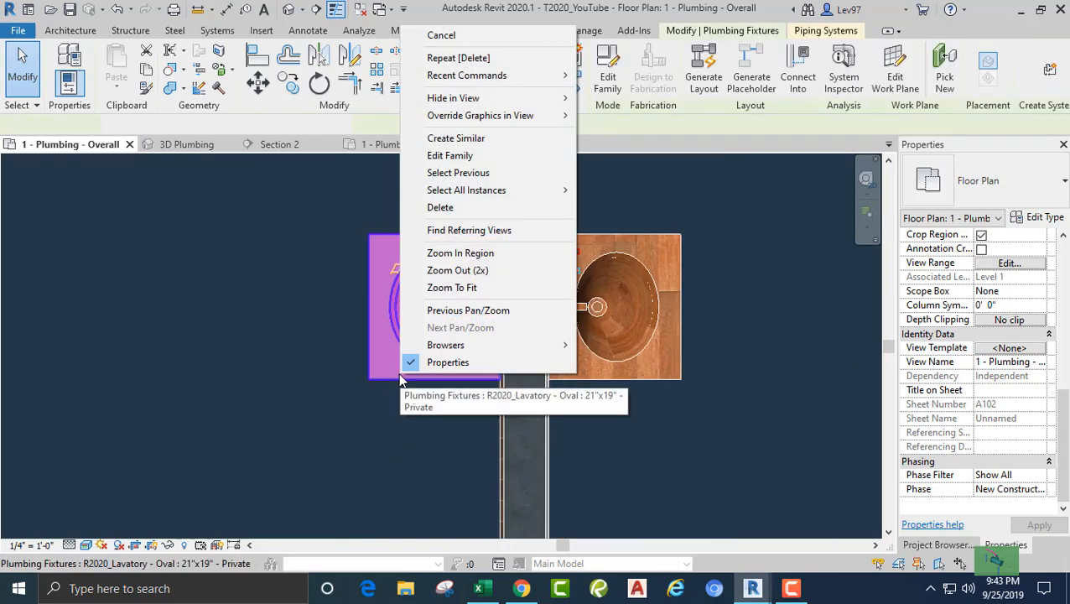
pyautogui.click(467, 137)
pyautogui.moveTo(454, 499); pyautogui.dragTo(454, 413, button='middle')
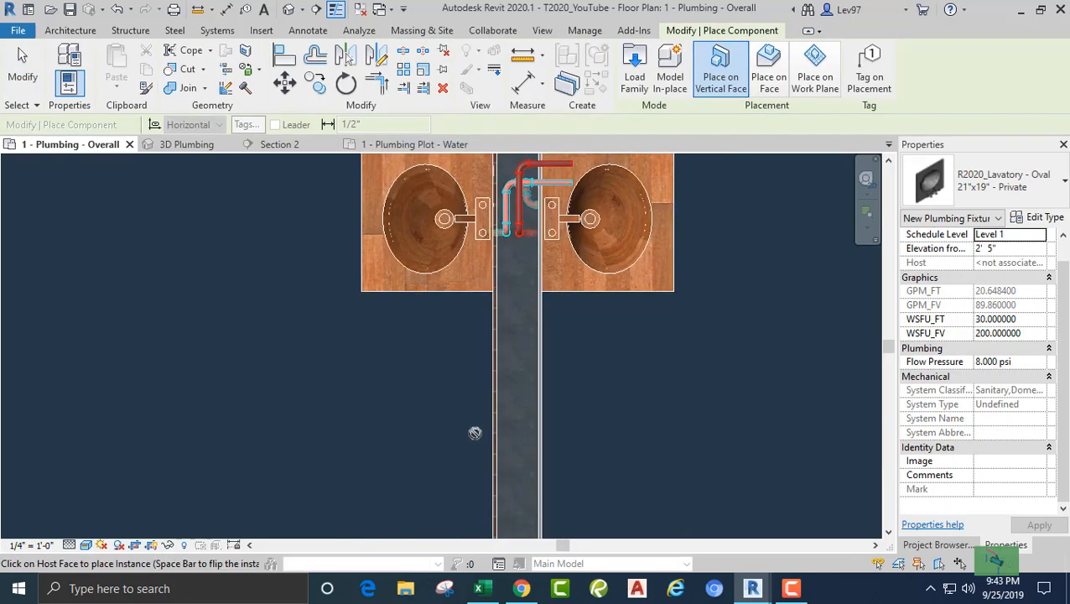
pyautogui.click(490, 444)
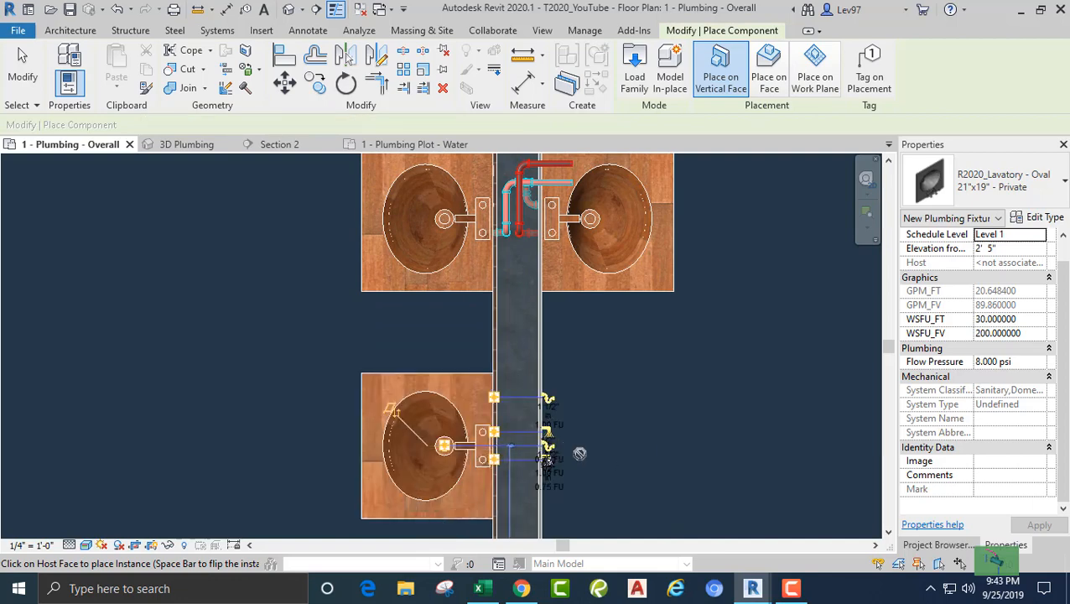
pyautogui.click(541, 415)
pyautogui.press('Escape')
pyautogui.press('Escape')
pyautogui.moveTo(369, 339); pyautogui.dragTo(384, 309, button='middle')
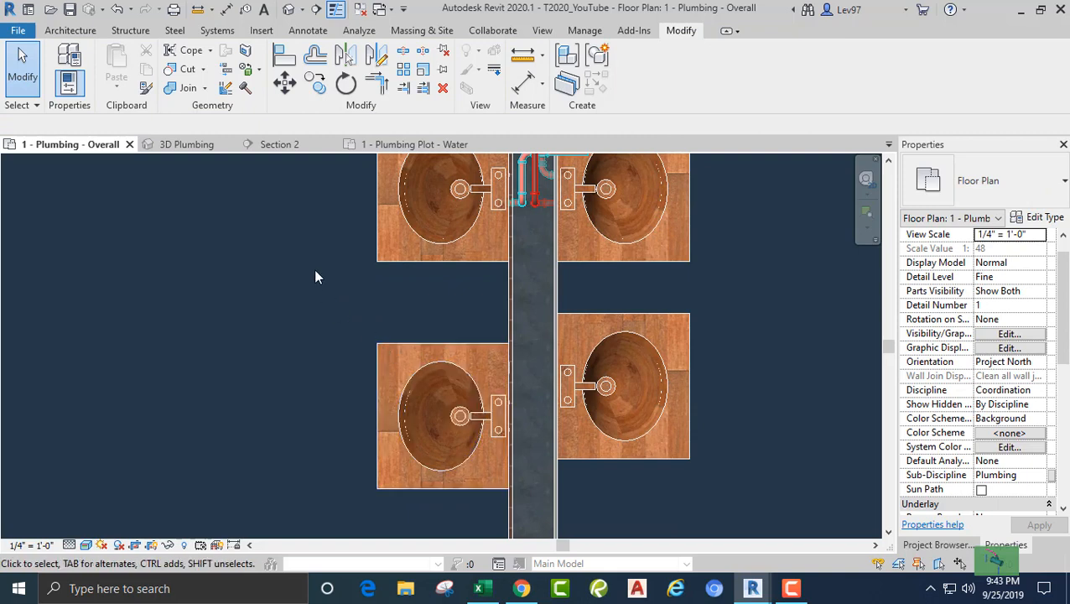
# - Align the new right lavatory's centerline with the centerline of the new left lavatory
pyautogui.click(283, 55)
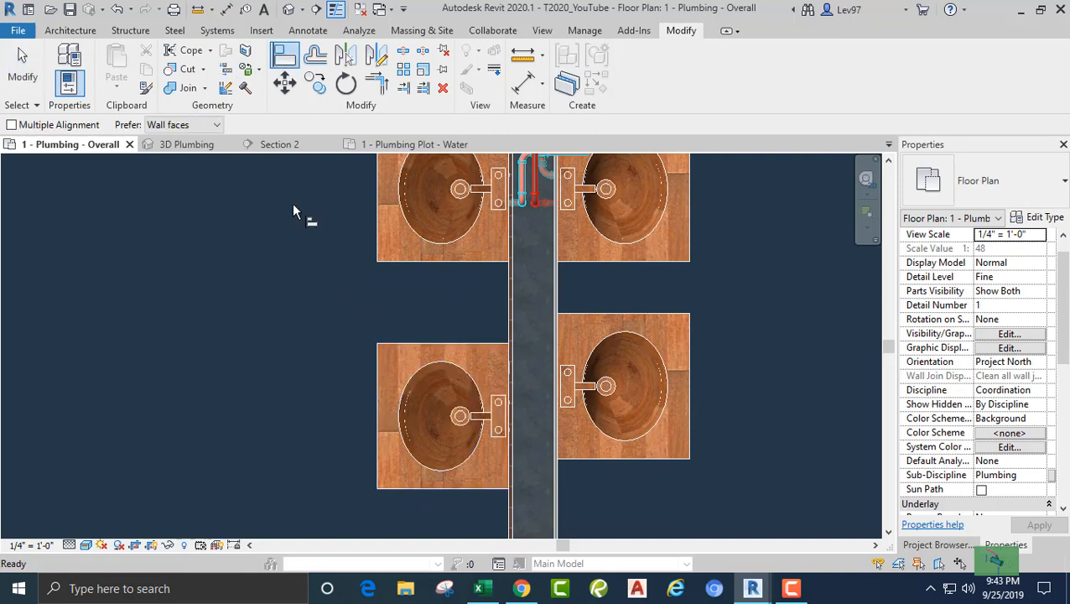
pyautogui.click(418, 415)
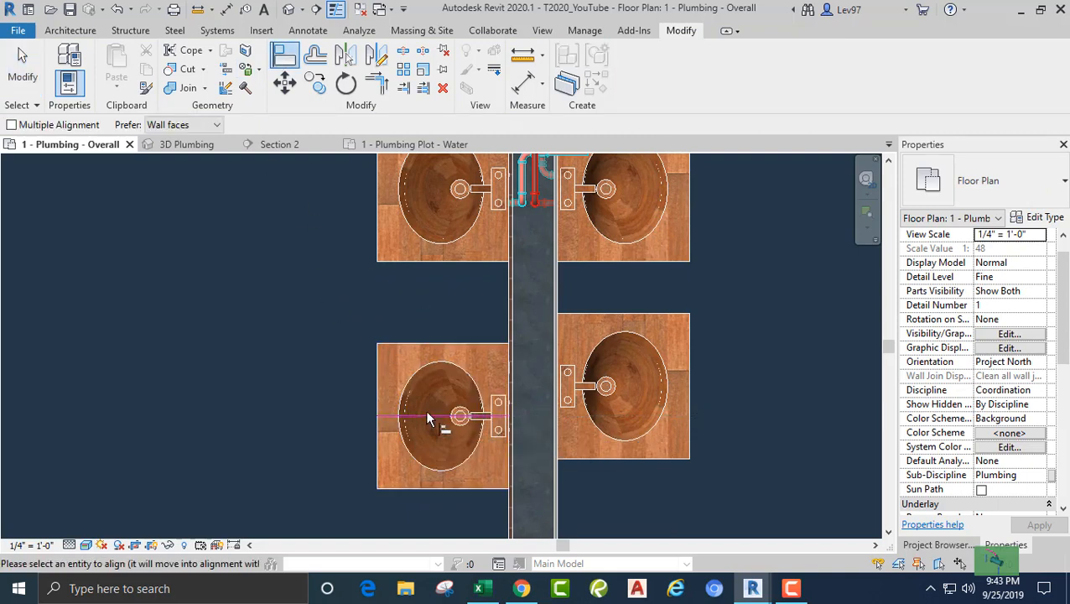
pyautogui.click(632, 385)
pyautogui.press('Escape')
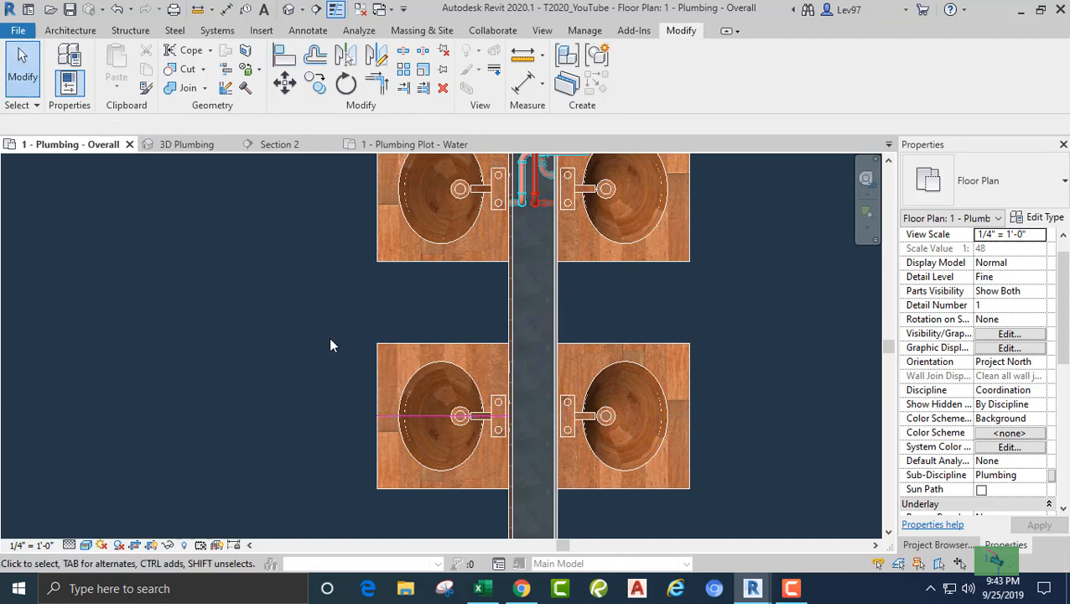
pyautogui.moveTo(329, 337); pyautogui.dragTo(338, 288, button='middle')
pyautogui.moveTo(340, 289); pyautogui.dragTo(773, 495)
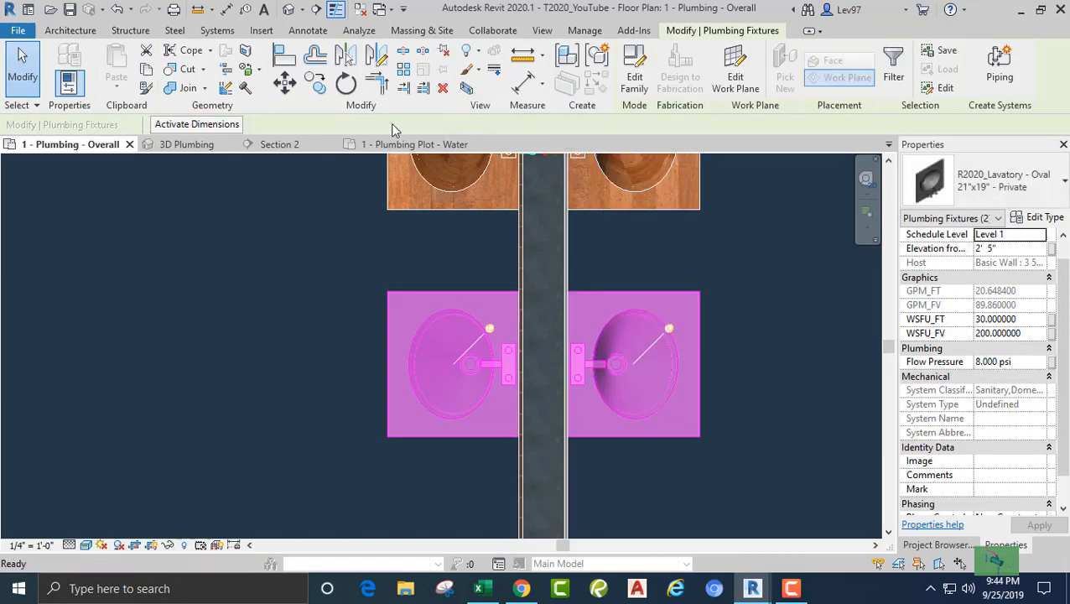
pyautogui.click(304, 309)
pyautogui.moveTo(329, 347); pyautogui.dragTo(233, 316, button='middle')
pyautogui.scroll(-2, 218, 320)
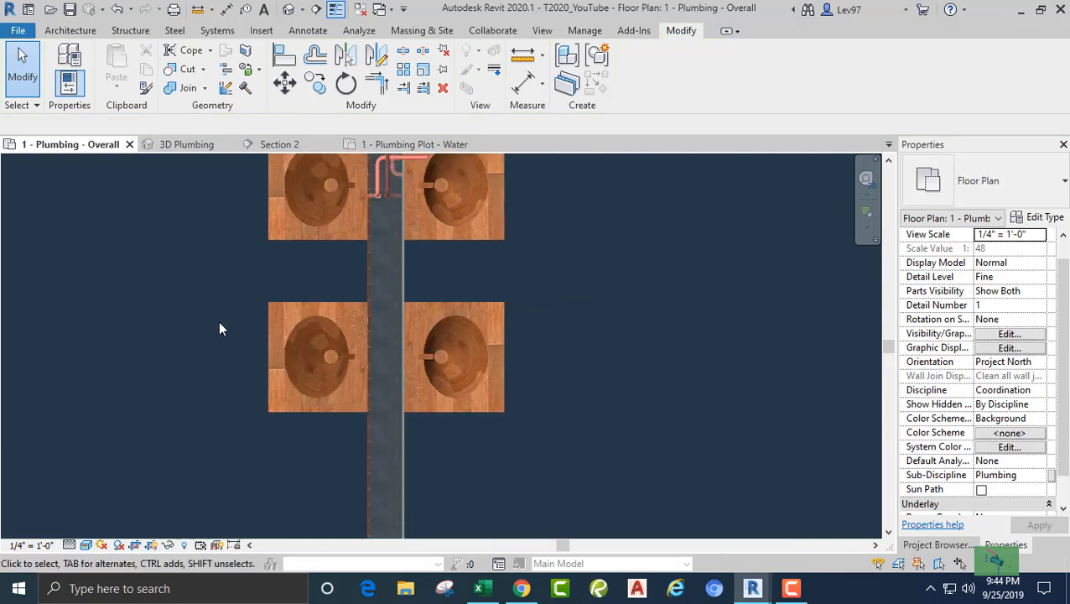
pyautogui.moveTo(186, 352); pyautogui.dragTo(76, 422, button='middle')
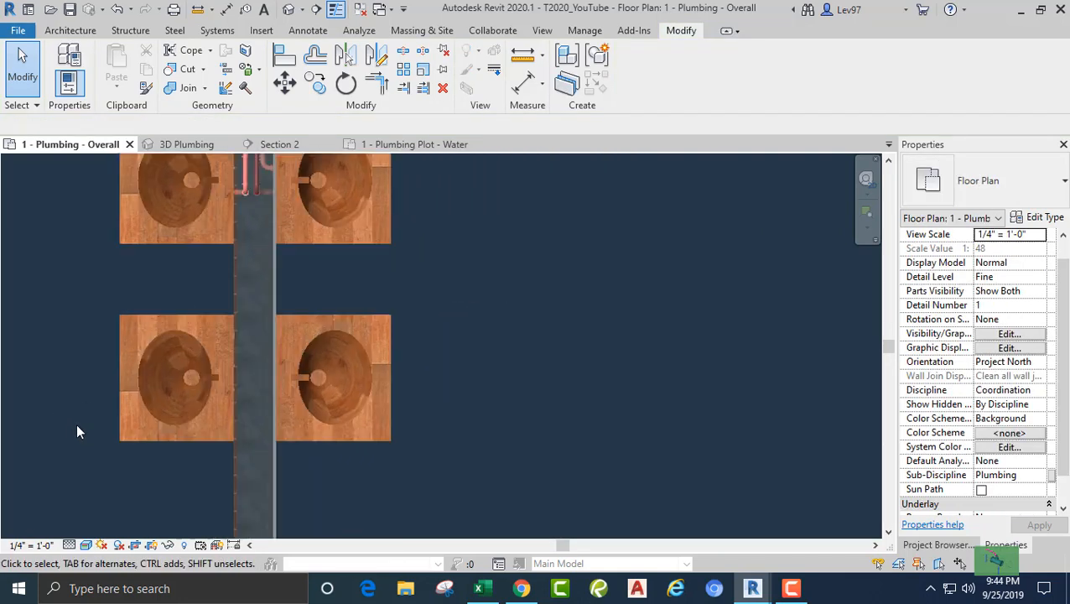
# - Draw a 1/2" cold water pipe stub about 2 1/2" long from the new left lavatory's cold connector into the wall cavity
pyautogui.scroll(4, 62, 410)
pyautogui.scroll(1, 202, 424)
pyautogui.moveTo(201, 424); pyautogui.dragTo(91, 382, button='middle')
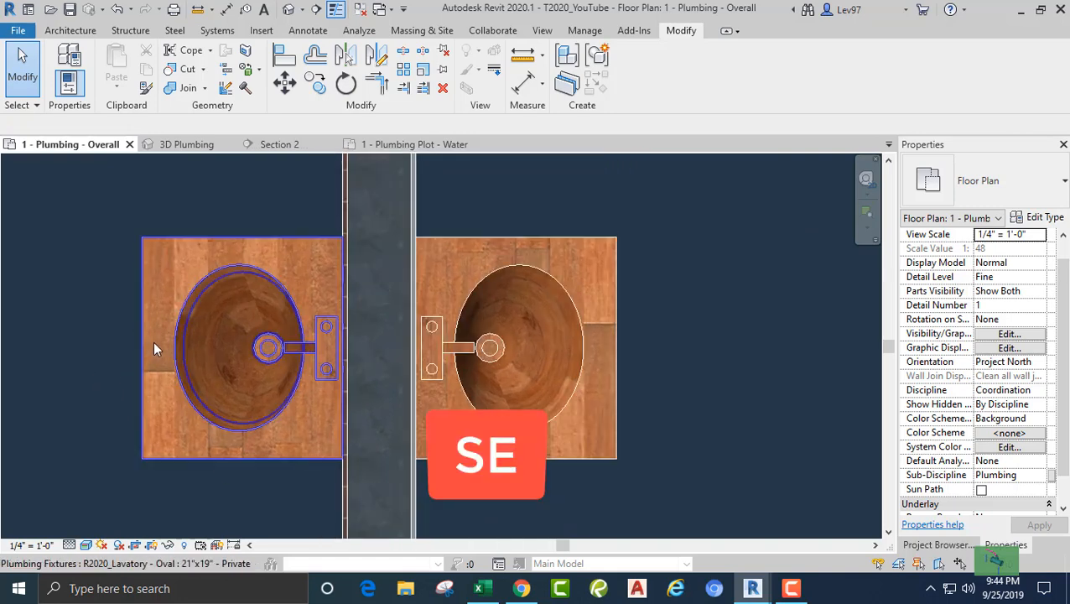
pyautogui.click(184, 338)
pyautogui.scroll(2, 119, 399)
pyautogui.scroll(2, 319, 382)
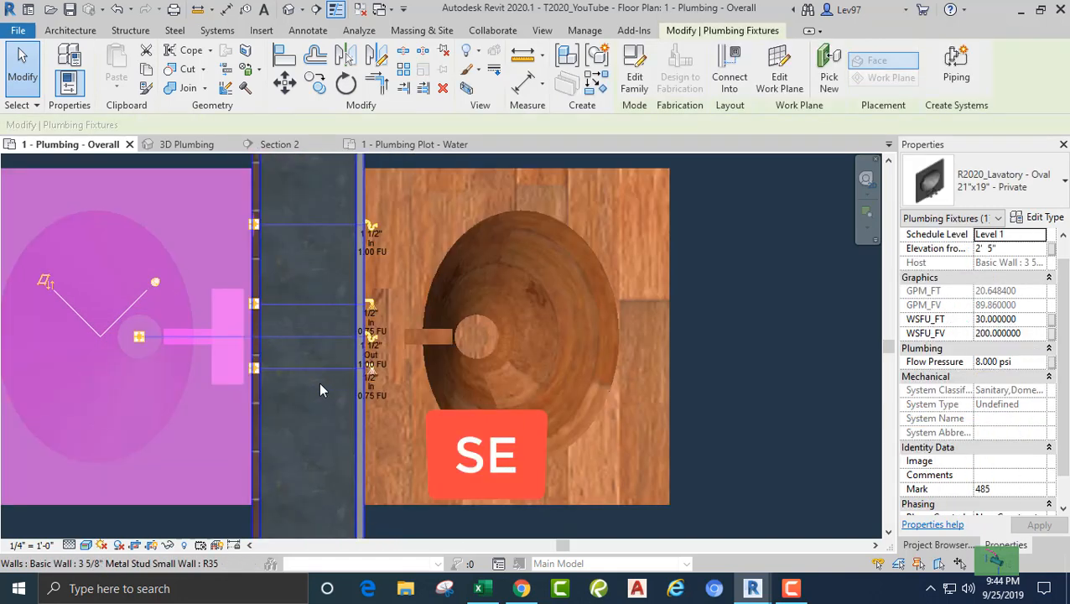
pyautogui.click(374, 368)
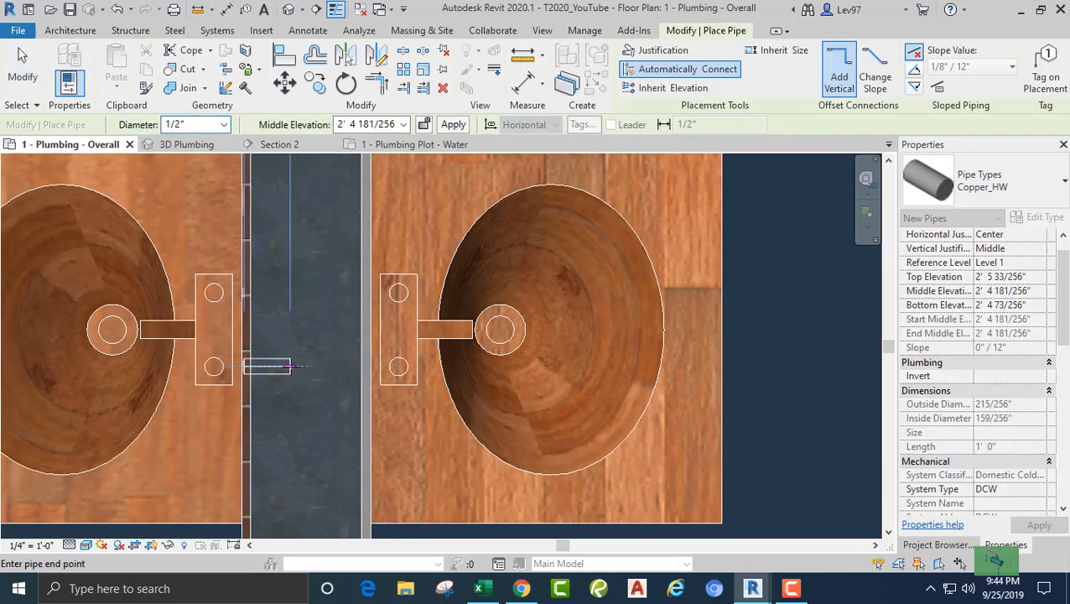
pyautogui.click(289, 367)
pyautogui.press('Escape')
pyautogui.press('Escape')
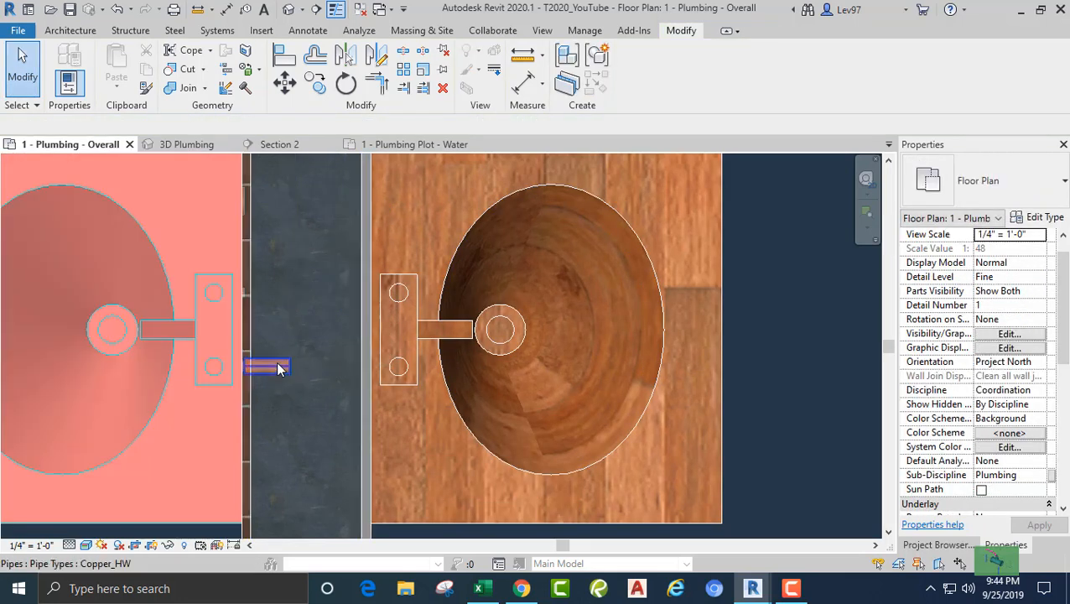
# - Change the new cold water stub's pipe type to CPVC_CW
pyautogui.click(276, 369)
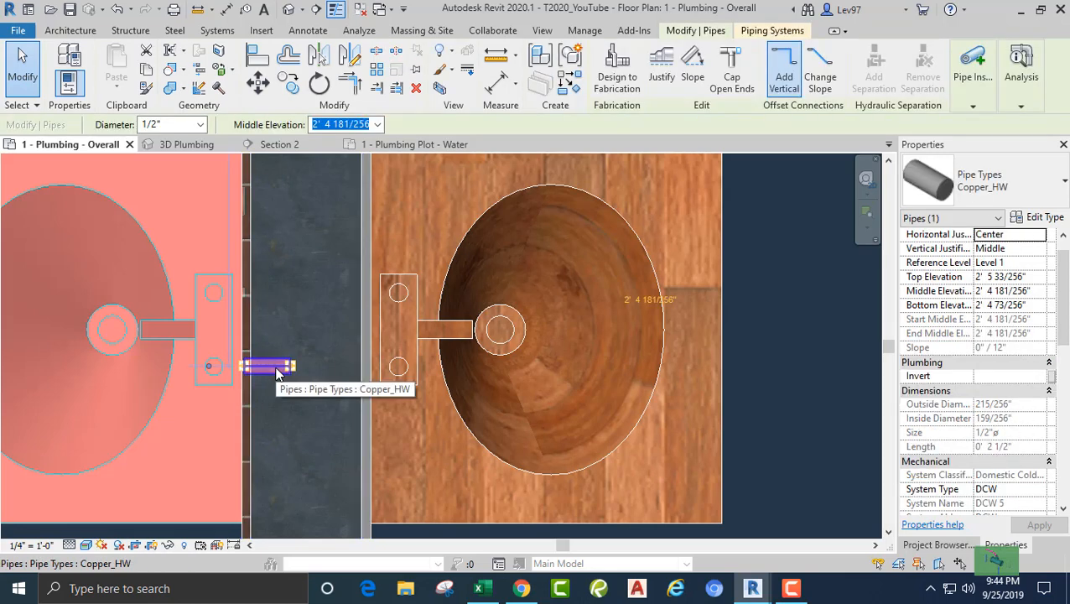
pyautogui.click(1014, 199)
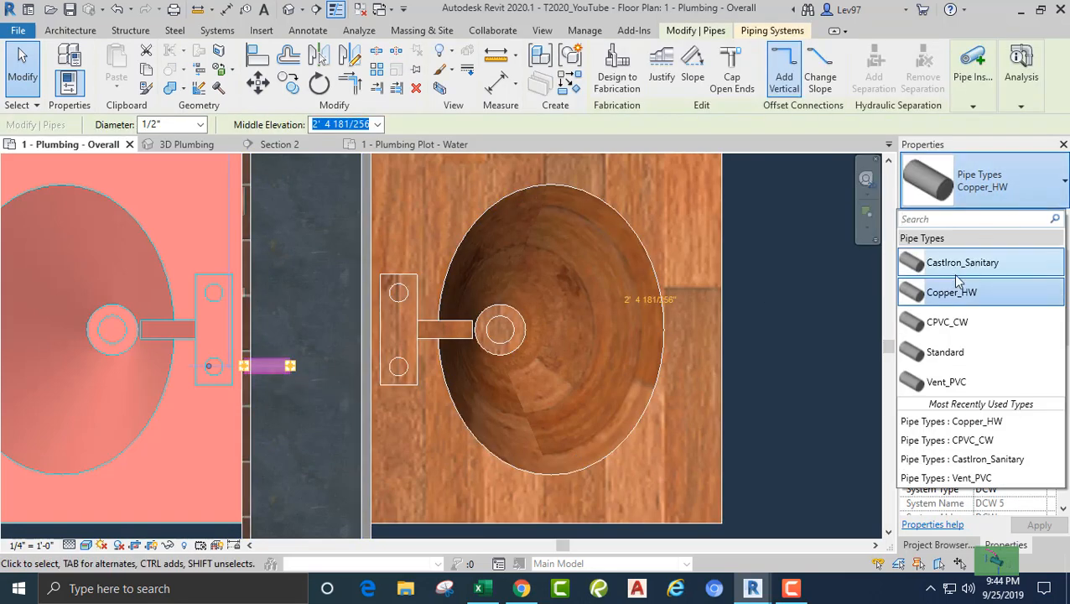
pyautogui.click(947, 322)
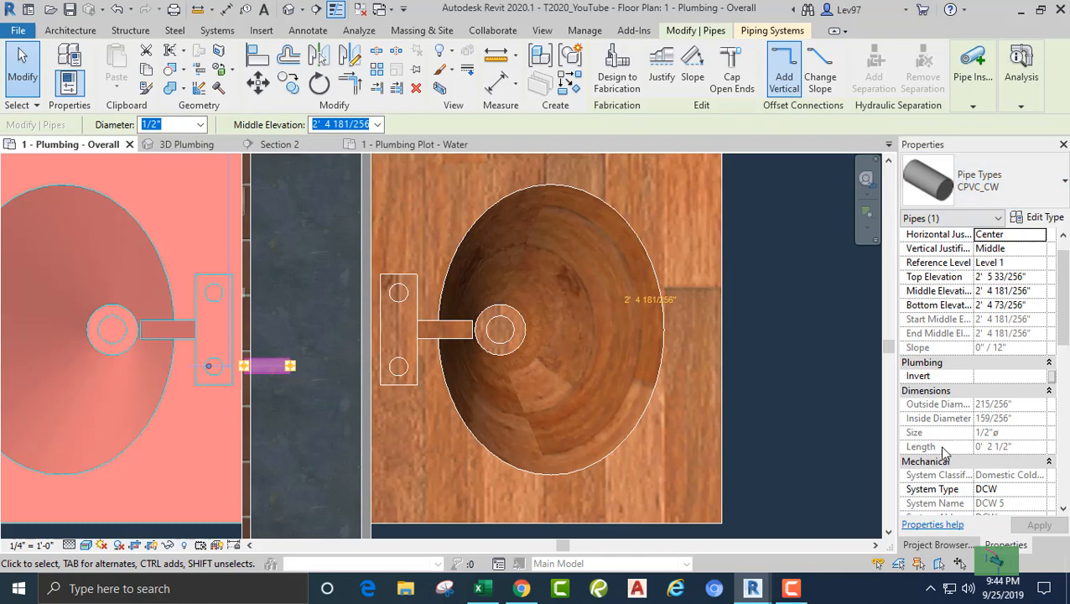
pyautogui.press('Escape')
# - Extend the stub with 1/2" CPVC_CW pipe at 5' 0" middle elevation, running south in the cavity and then east through the wall
pyautogui.moveTo(308, 436); pyautogui.dragTo(345, 417, button='middle')
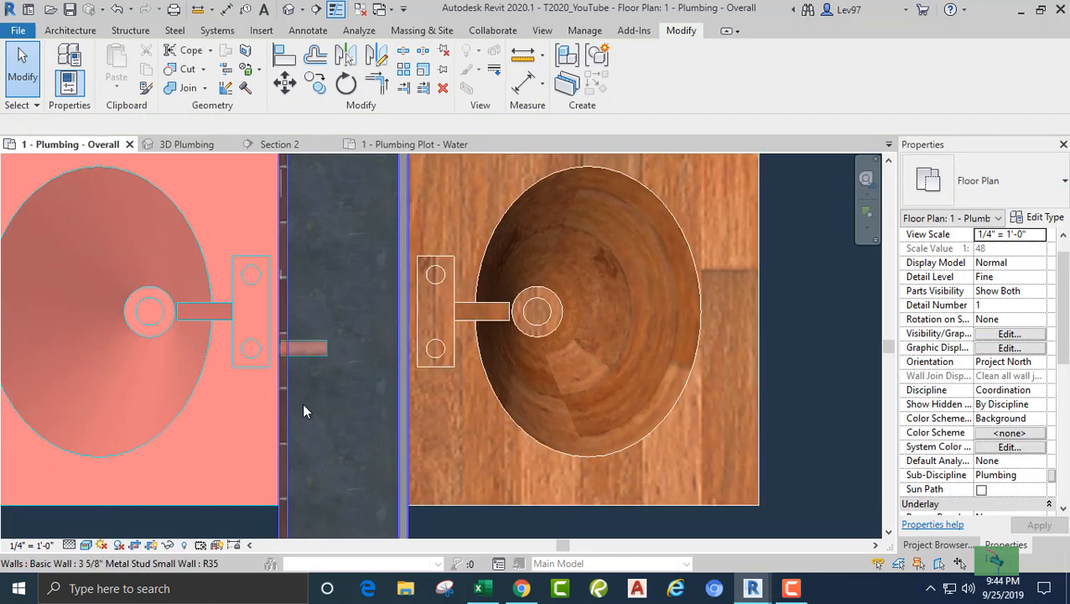
pyautogui.click(324, 347)
pyautogui.rightClick(325, 348)
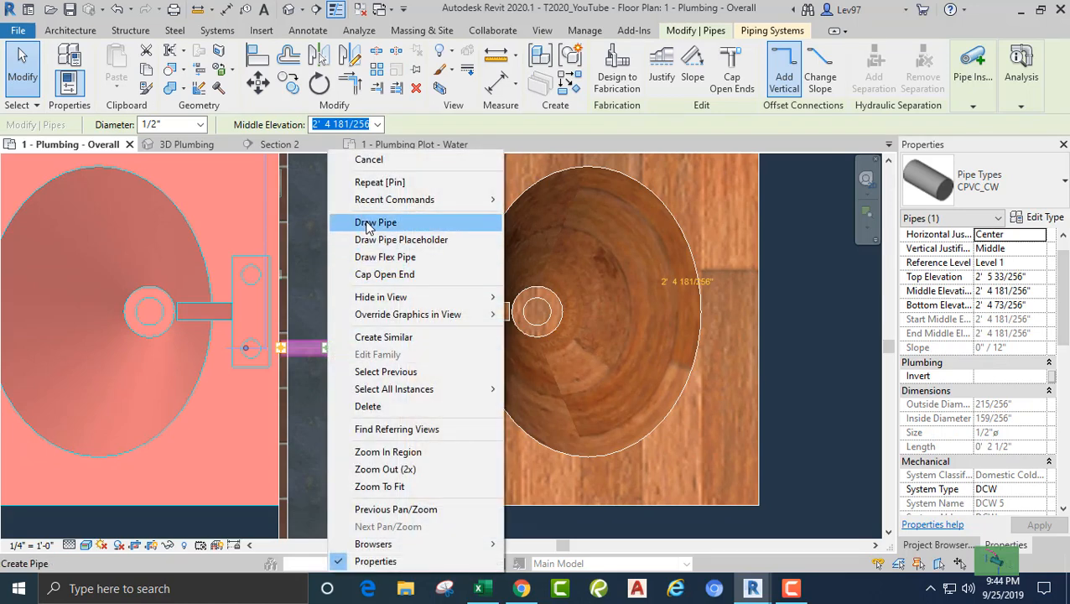
pyautogui.click(366, 223)
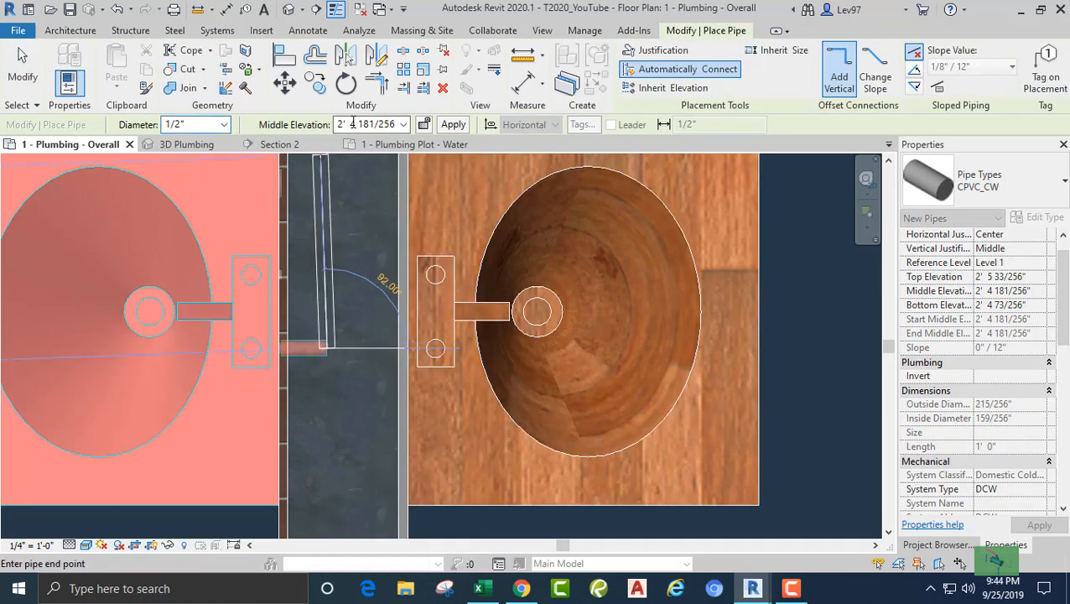
pyautogui.click(369, 124)
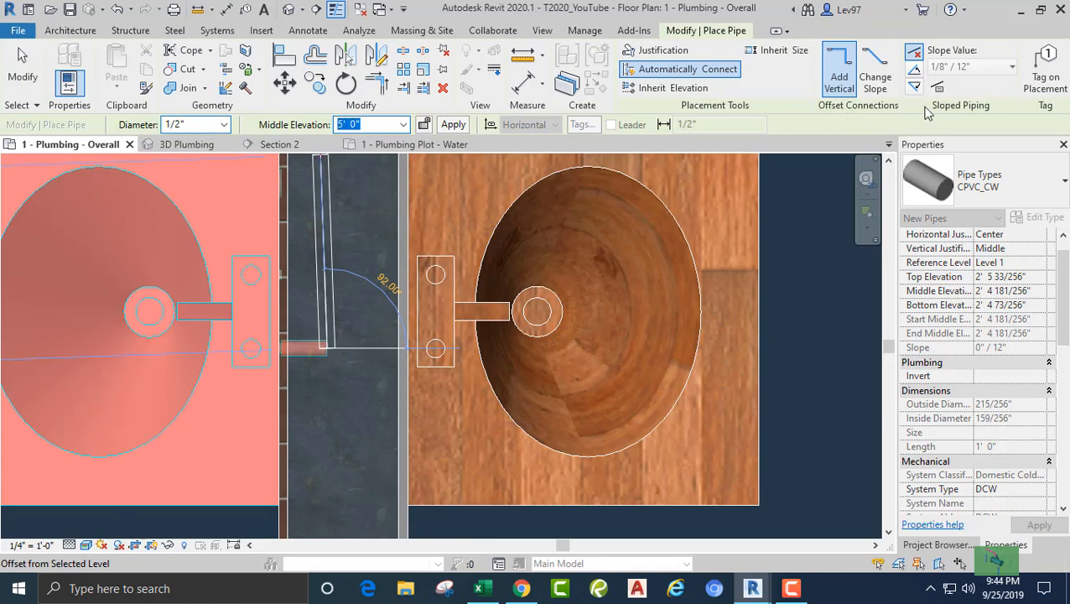
pyautogui.press('Return')
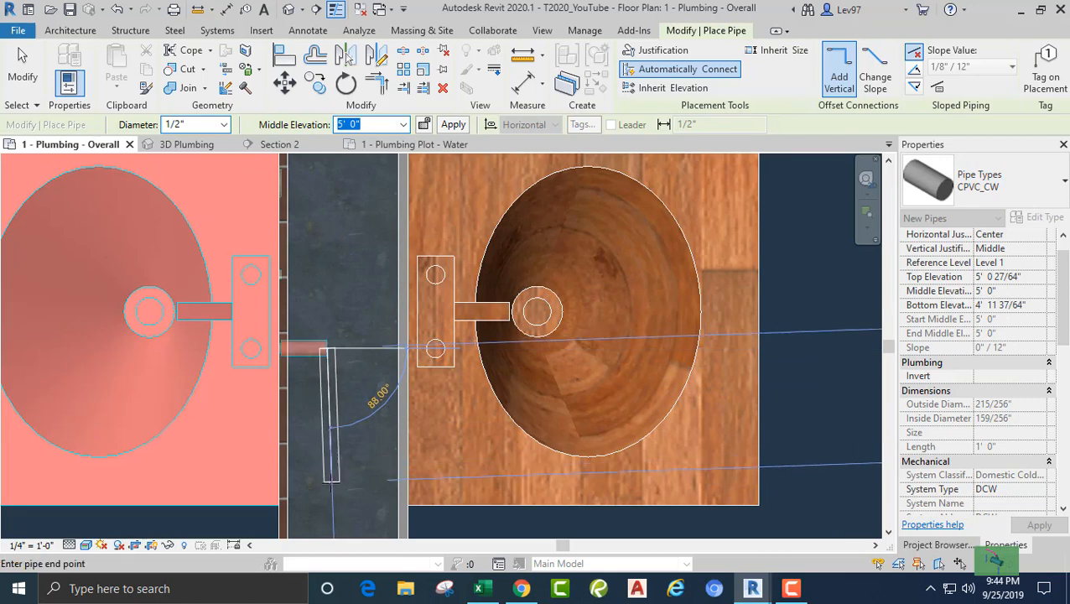
pyautogui.click(327, 485)
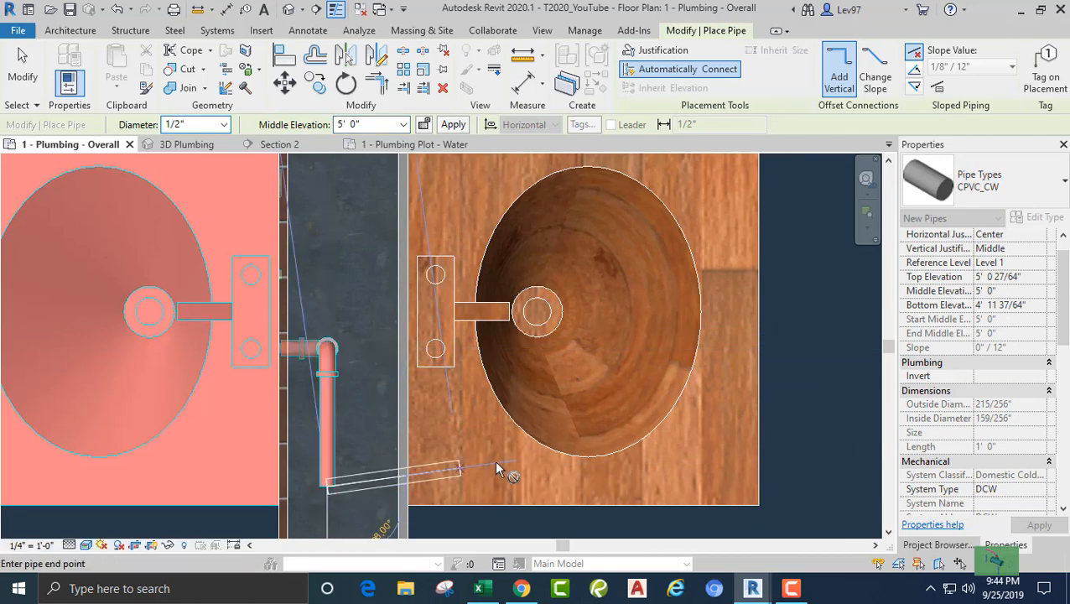
pyautogui.click(599, 486)
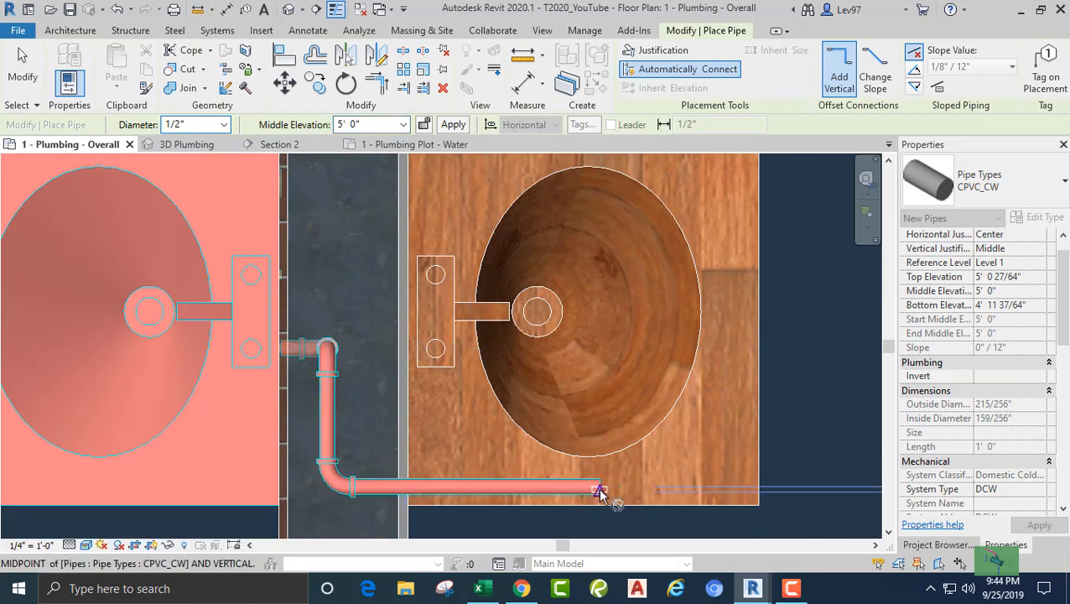
pyautogui.press('Escape')
pyautogui.press('Escape')
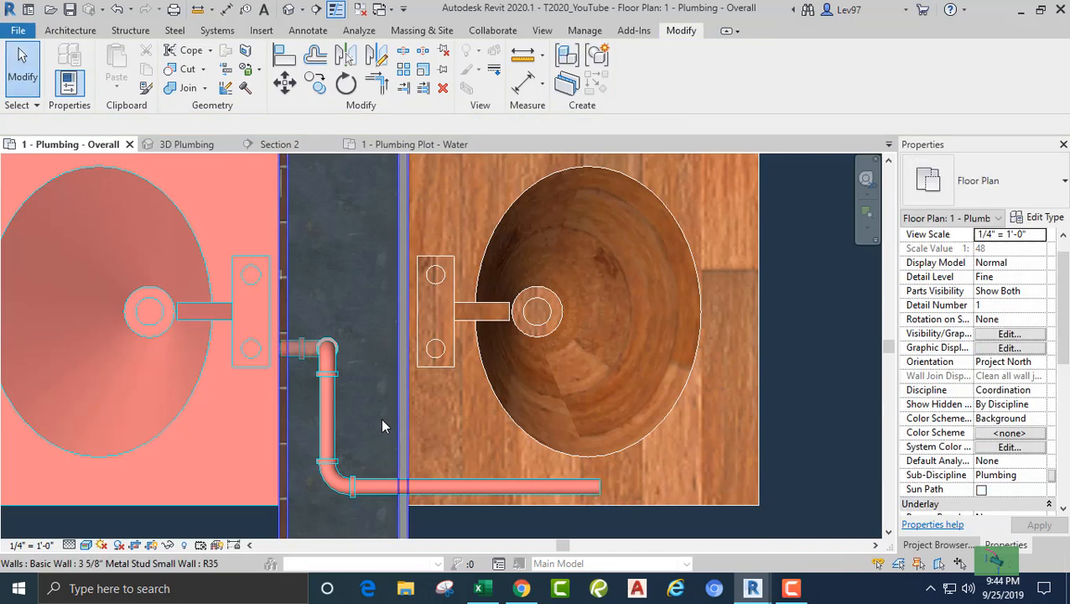
# - Nudge the riser's upper elbow toward the left wall face to shorten the cold water stub
pyautogui.moveTo(378, 418); pyautogui.dragTo(375, 424, button='middle')
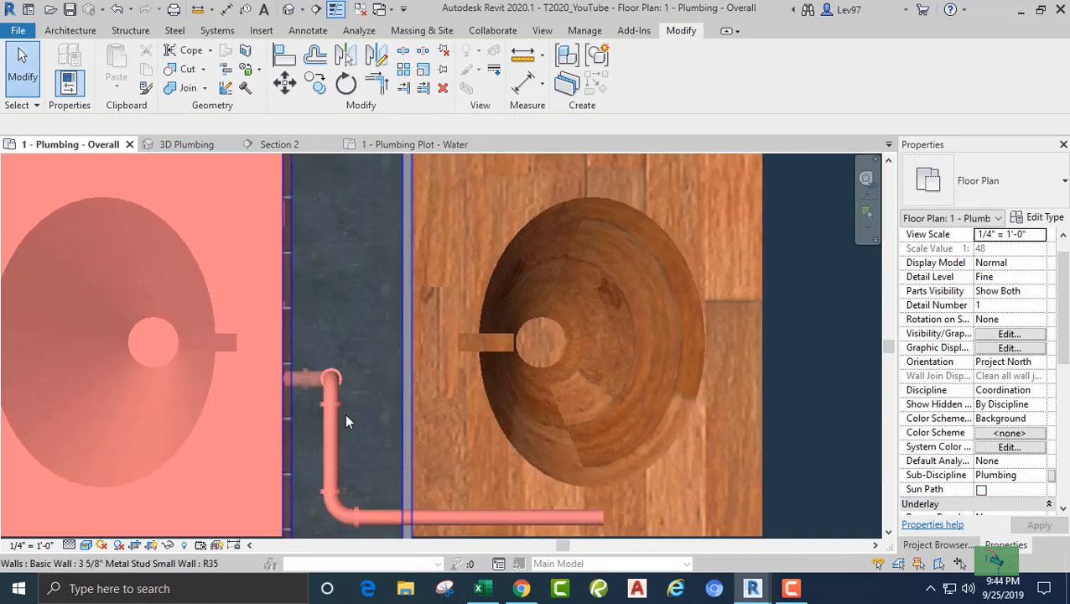
pyautogui.scroll(5, 288, 376)
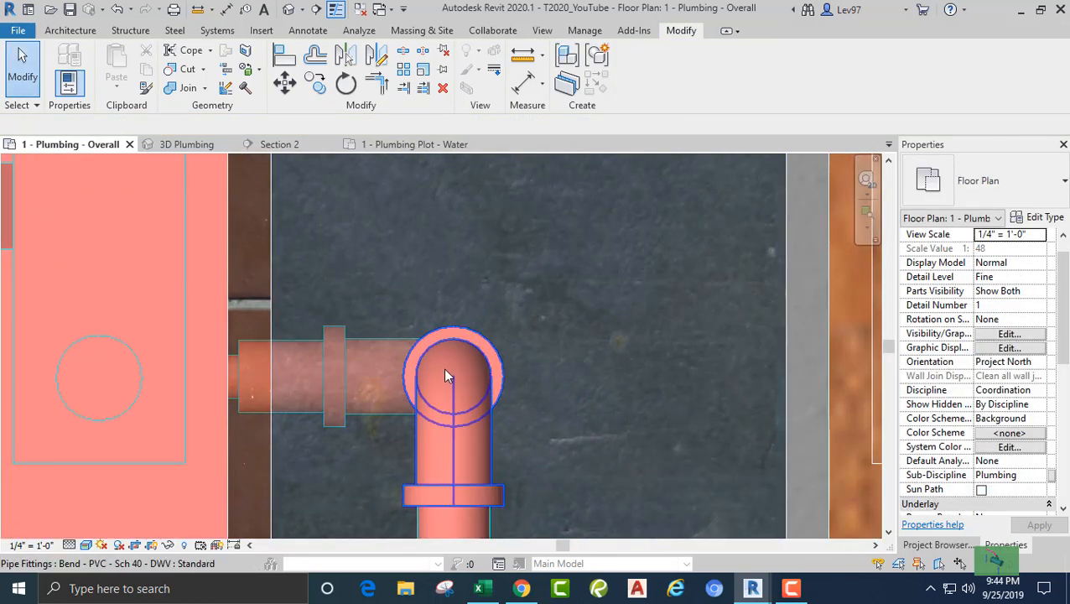
pyautogui.click(446, 378)
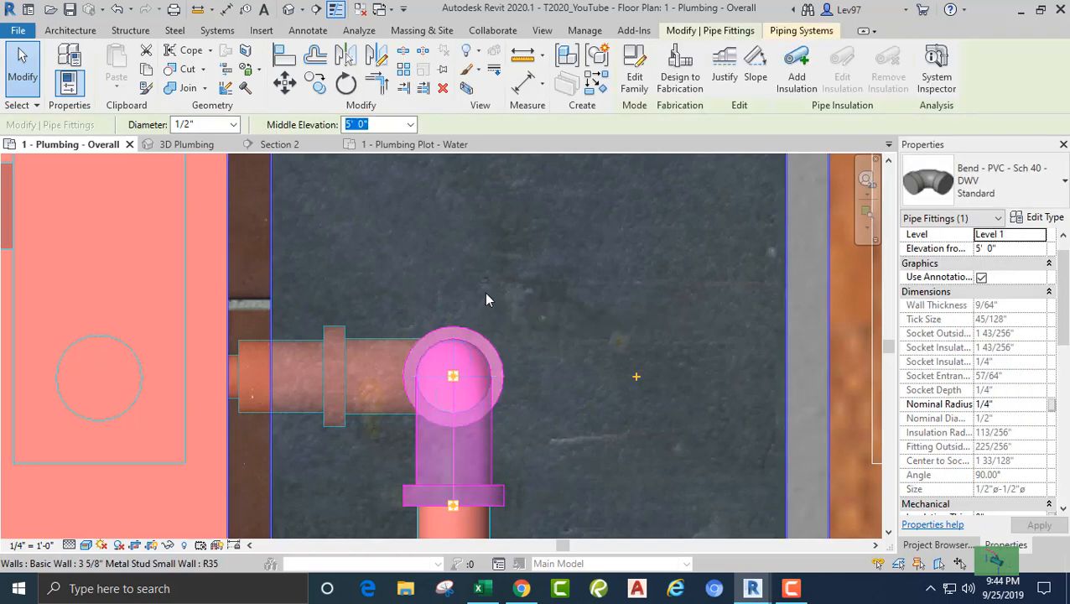
pyautogui.press('Left')
pyautogui.press('Left')
pyautogui.press('Left')
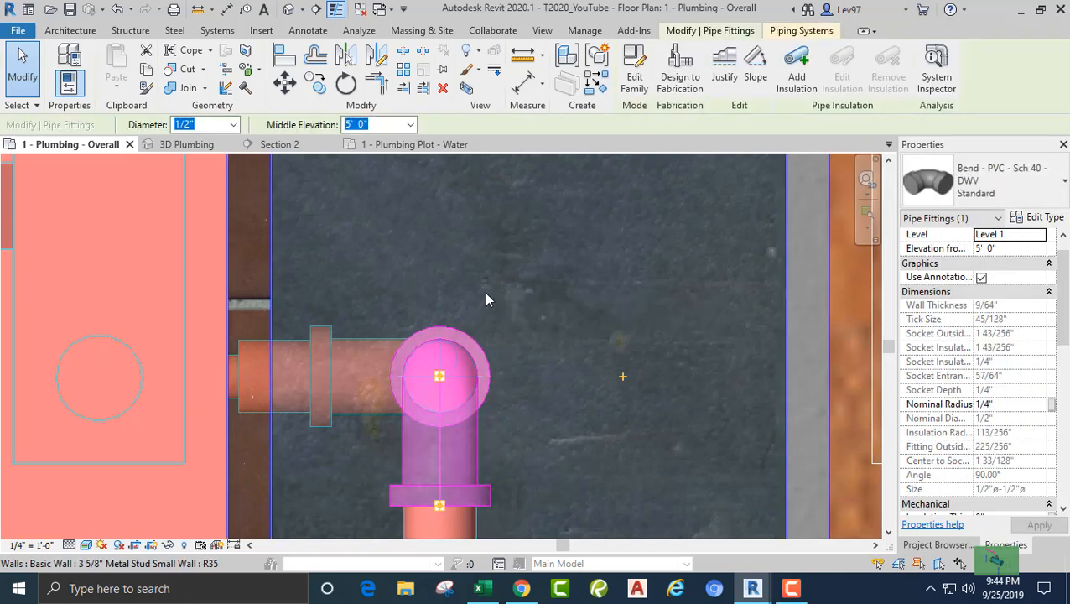
pyautogui.press('Left')
pyautogui.press('Left')
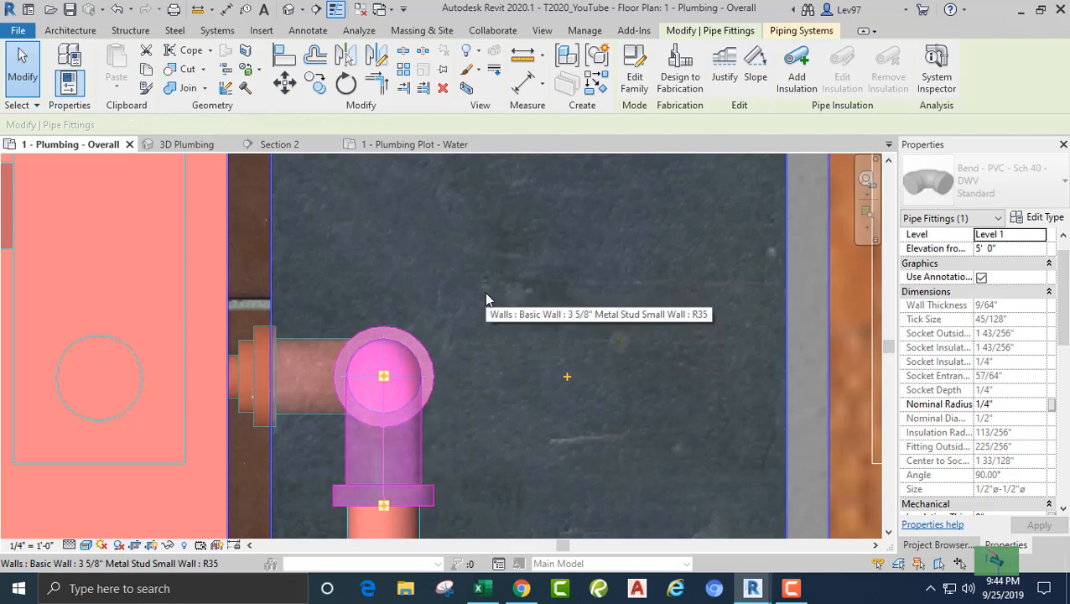
pyautogui.press('Escape')
# - Draw a 1/2" CPVC_CW pipe from the new right lavatory's cold connector into the cavity, turning south for a short leg
pyautogui.scroll(-5, 484, 292)
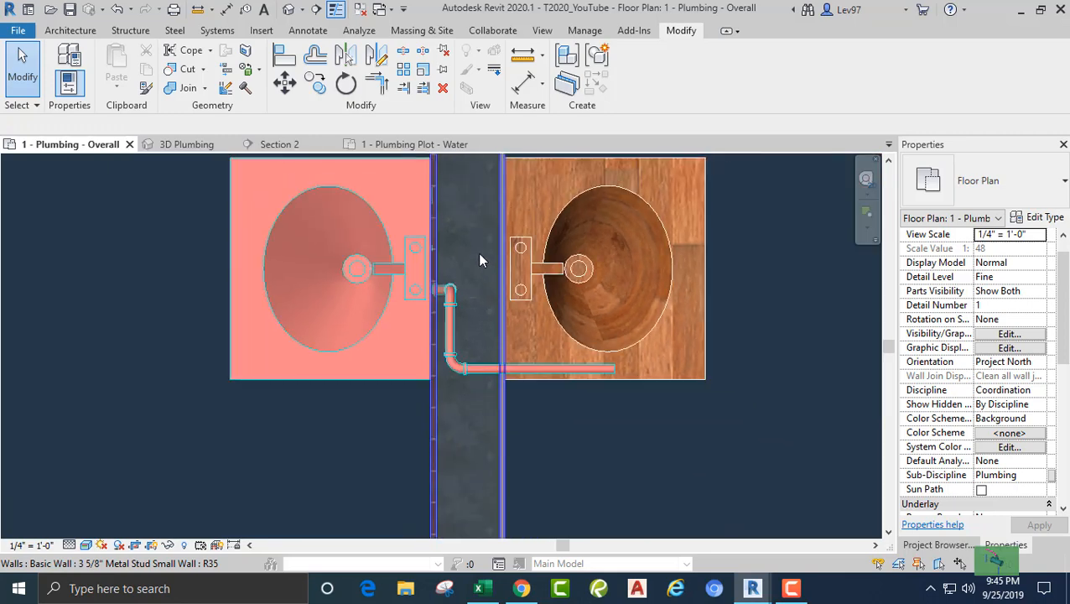
pyautogui.moveTo(480, 260); pyautogui.dragTo(425, 354, button='middle')
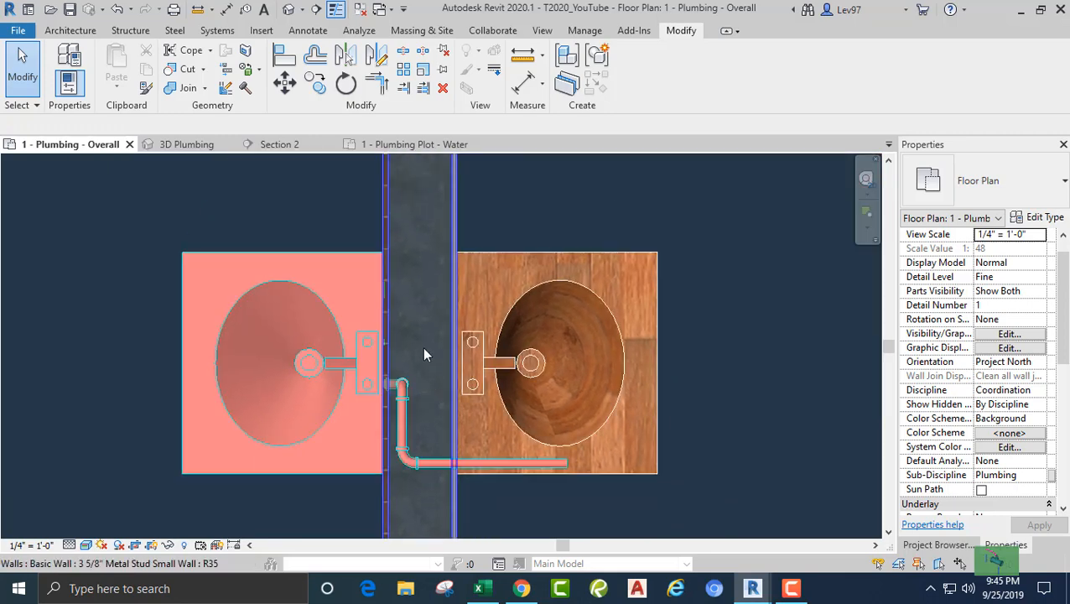
pyautogui.scroll(5, 417, 321)
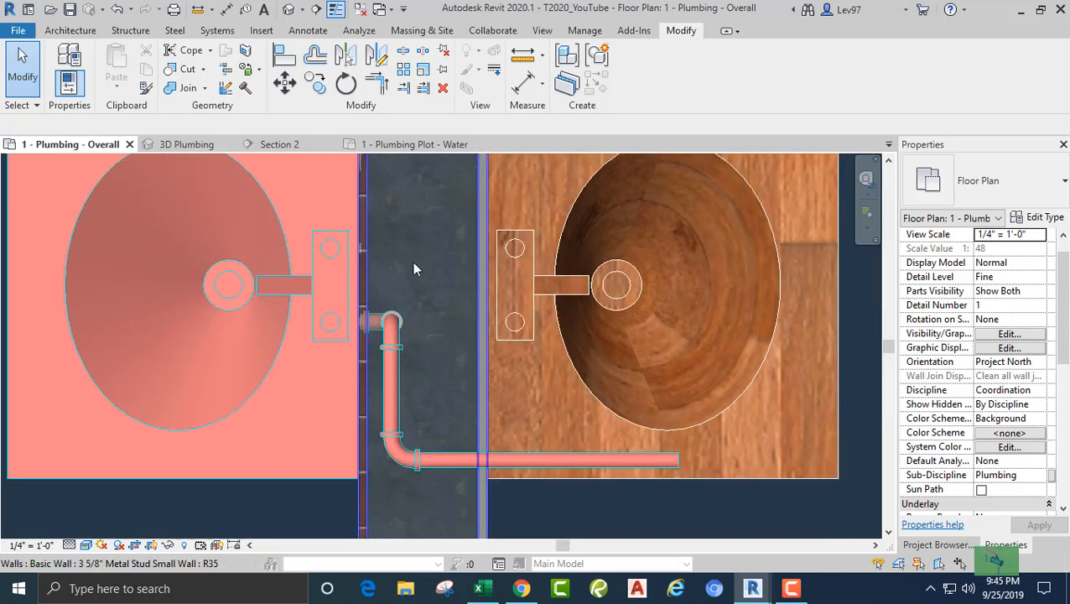
pyautogui.click(503, 251)
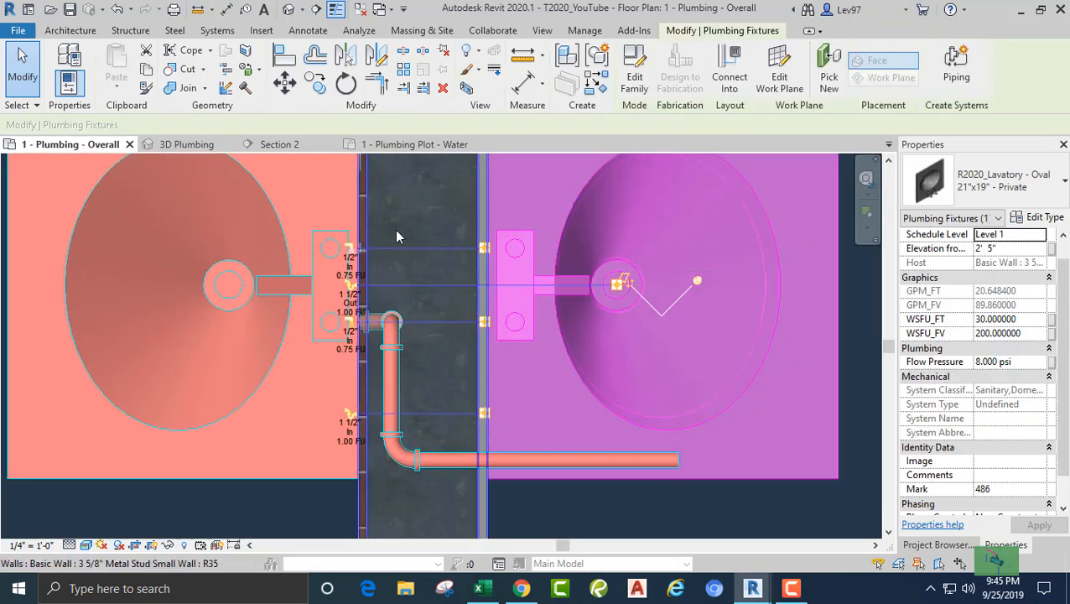
pyautogui.click(350, 253)
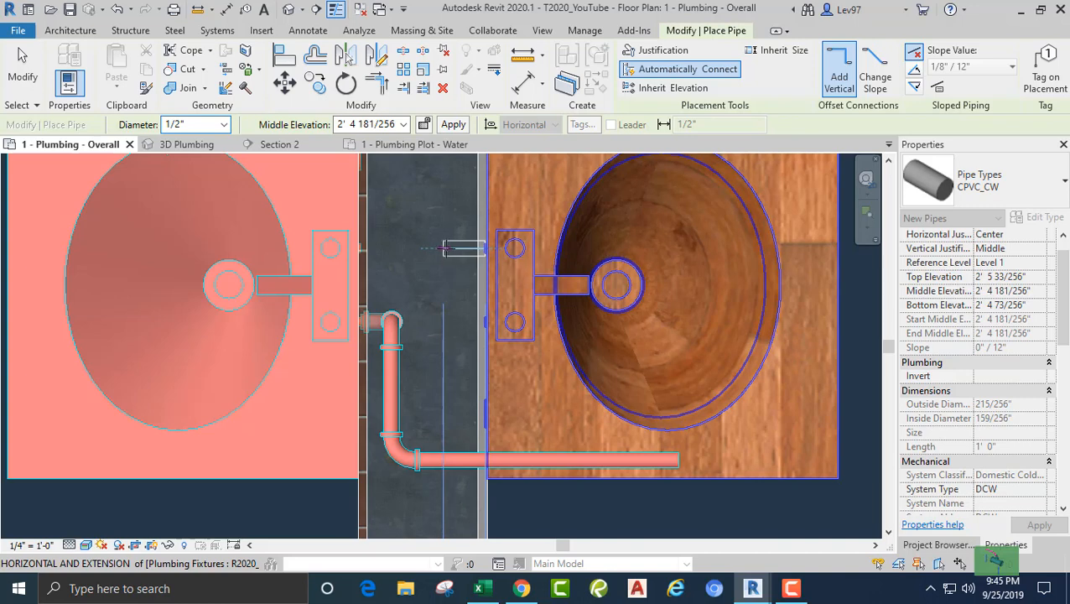
pyautogui.click(435, 247)
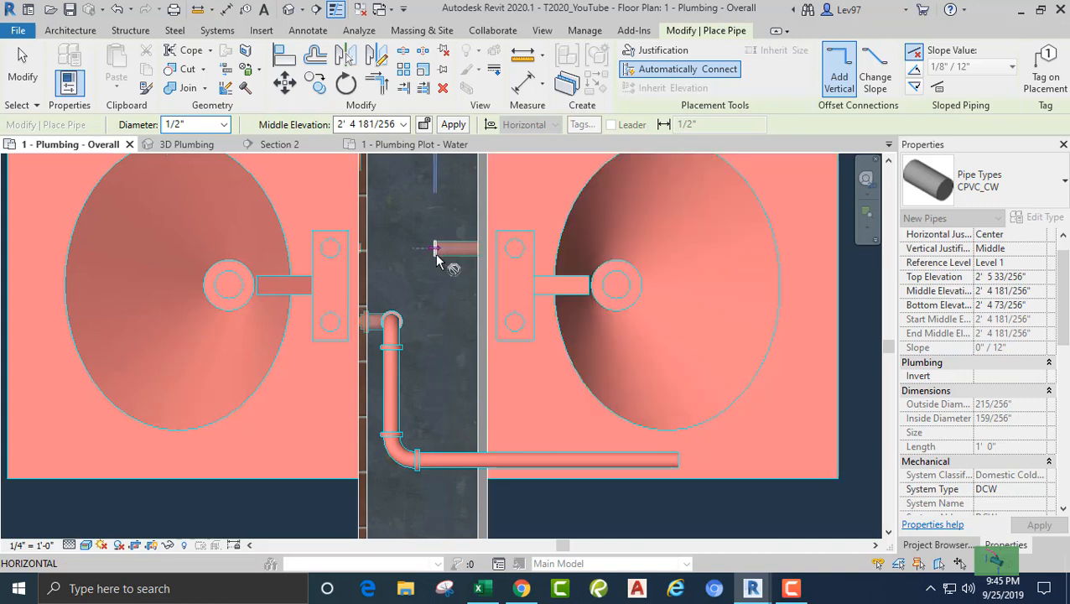
pyautogui.click(435, 303)
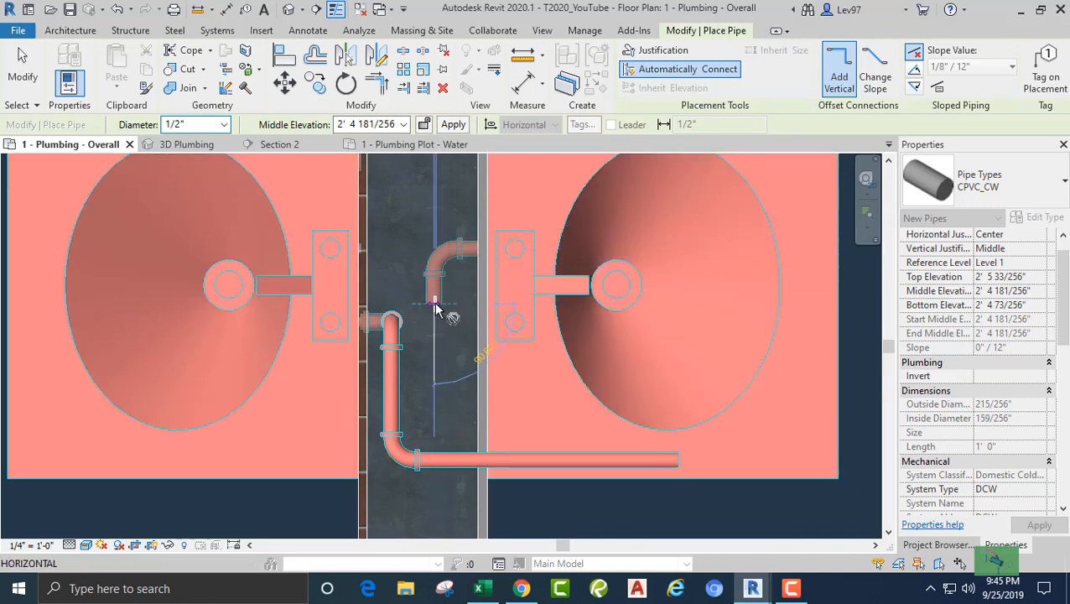
pyautogui.press('Escape')
pyautogui.press('Escape')
# - Nudge the right lavatory's short south-running cold water pipe toward the right wall face, bringing its elbow against the wall
pyautogui.scroll(4, 463, 361)
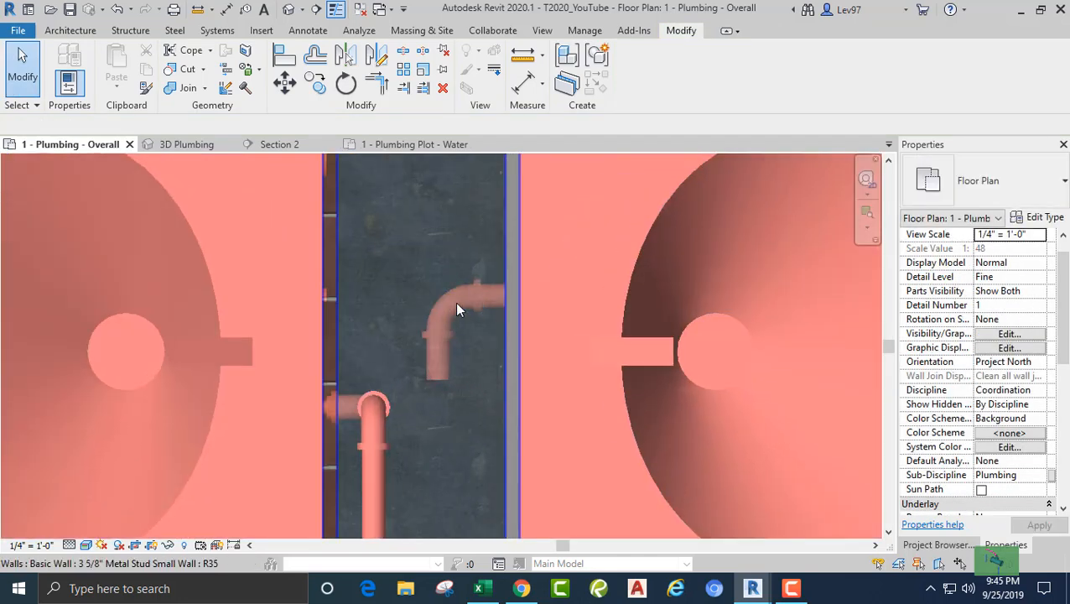
pyautogui.scroll(2, 457, 310)
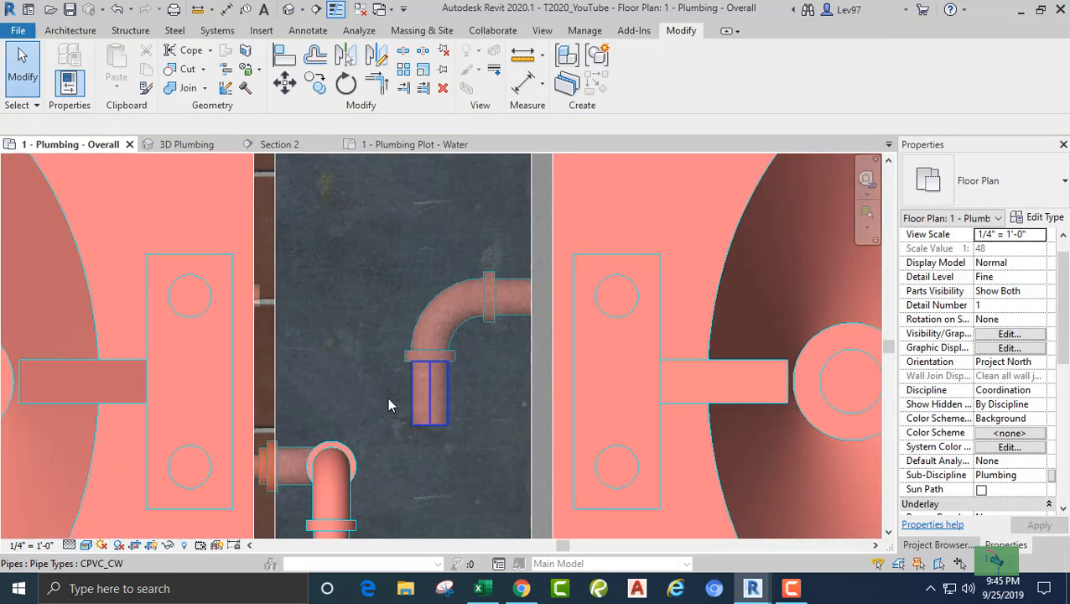
pyautogui.click(387, 405)
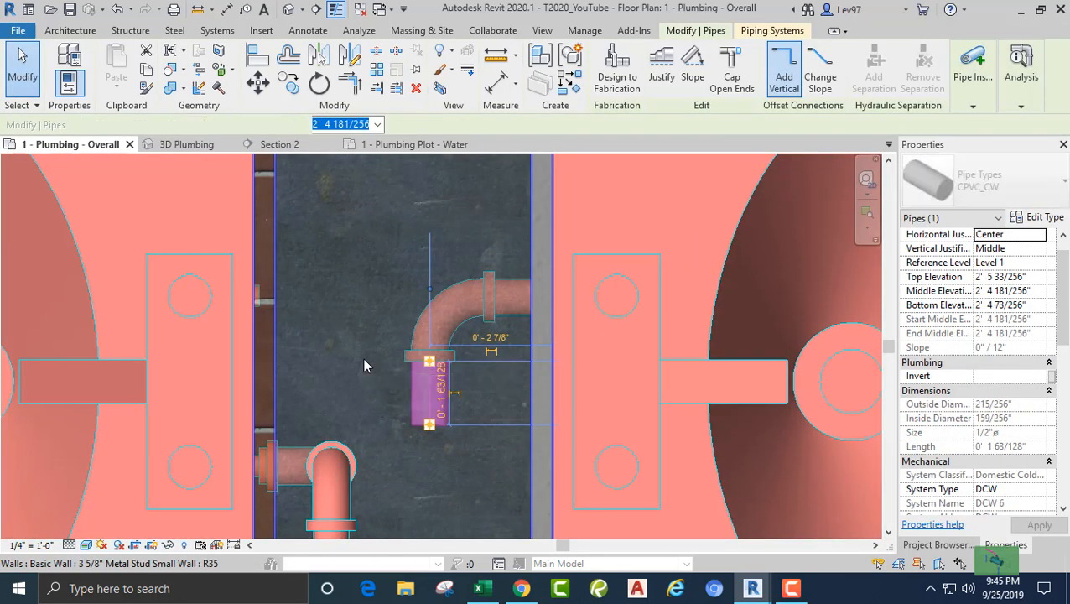
pyautogui.press('Right')
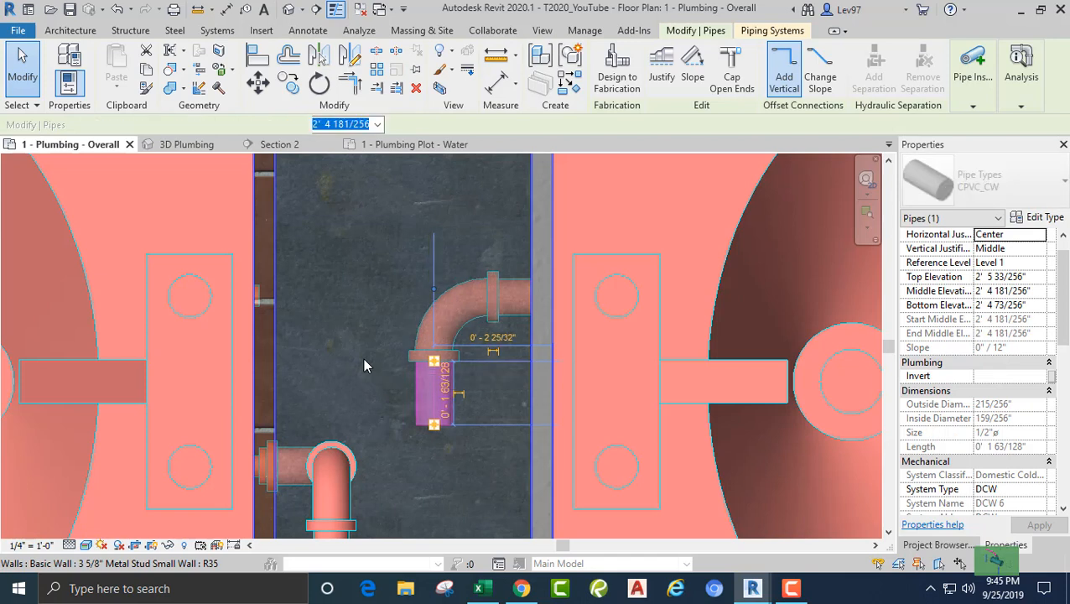
pyautogui.press('Right')
pyautogui.press('Right')
pyautogui.press('Right')
pyautogui.press('Right')
pyautogui.press('Right')
pyautogui.press('Right')
pyautogui.press('Right')
pyautogui.press('Right')
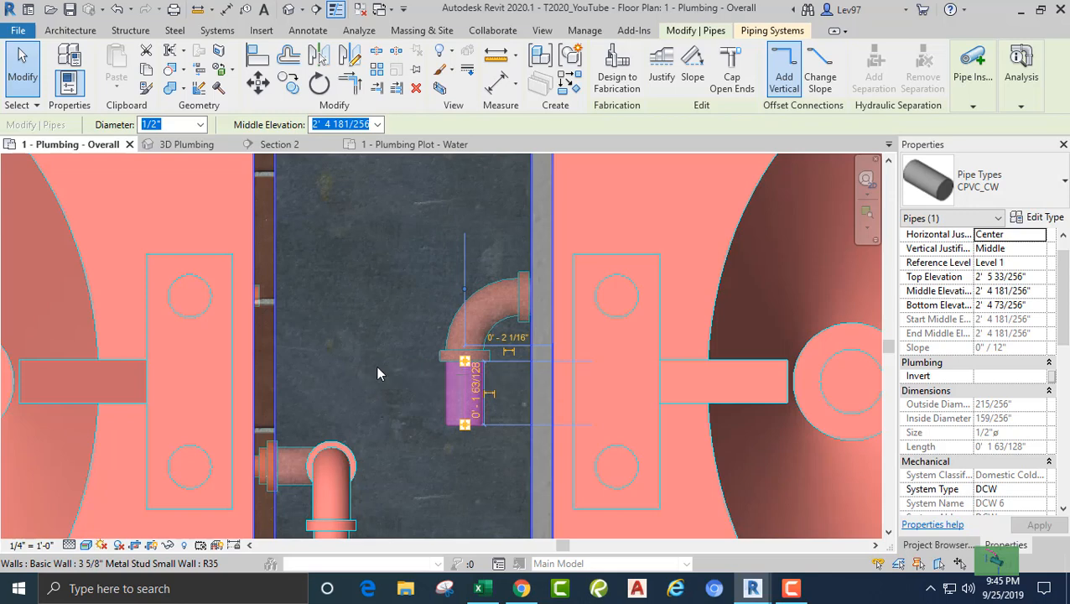
# - Switch the plumbing plan to the Wireframe visual style and dismiss the save reminder
pyautogui.click(87, 545)
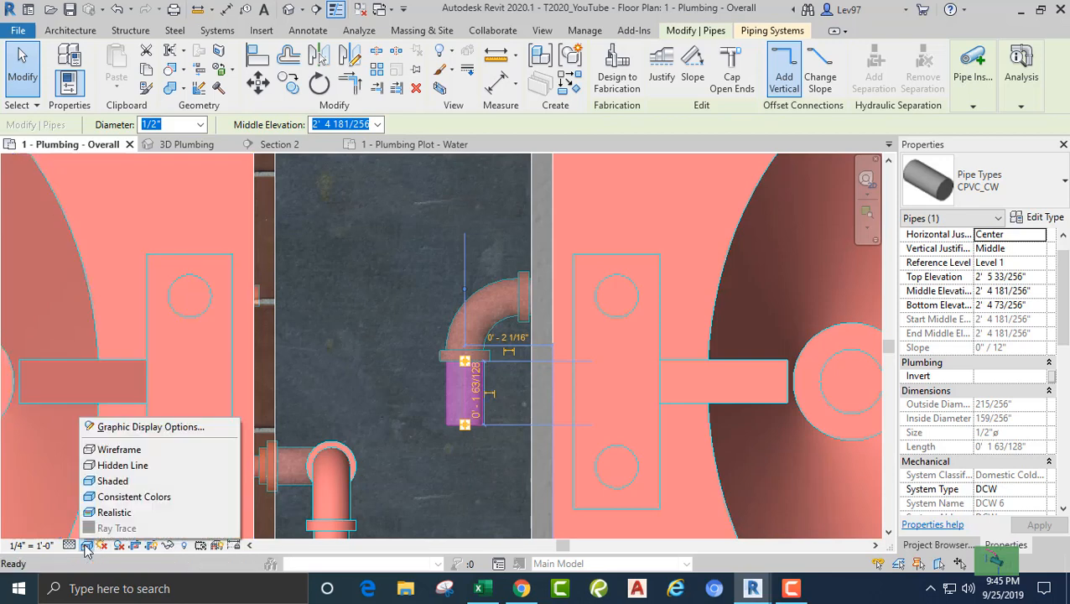
pyautogui.click(120, 451)
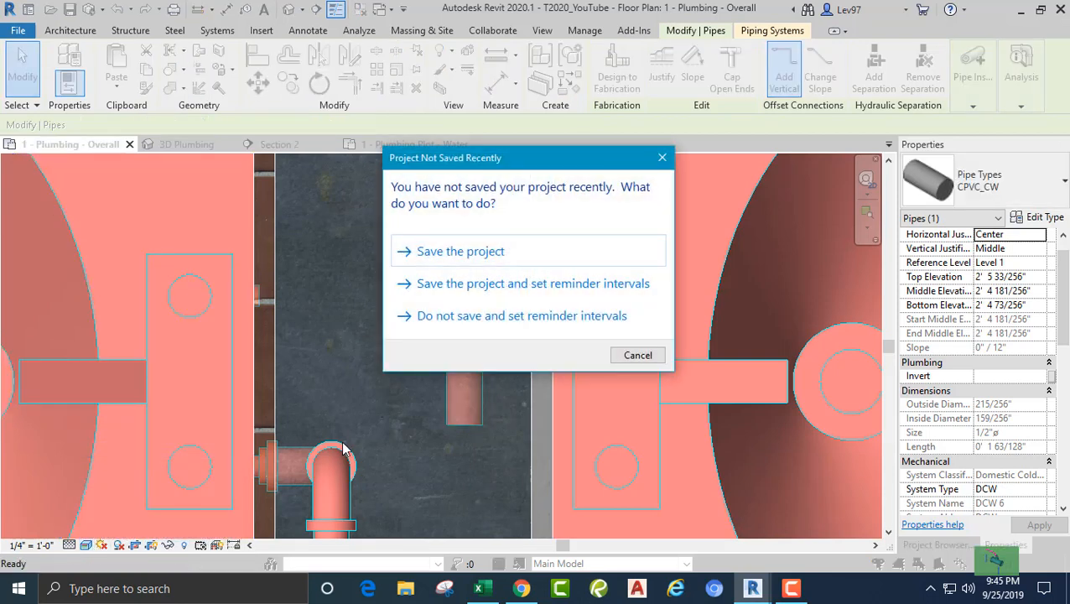
pyautogui.press('Escape')
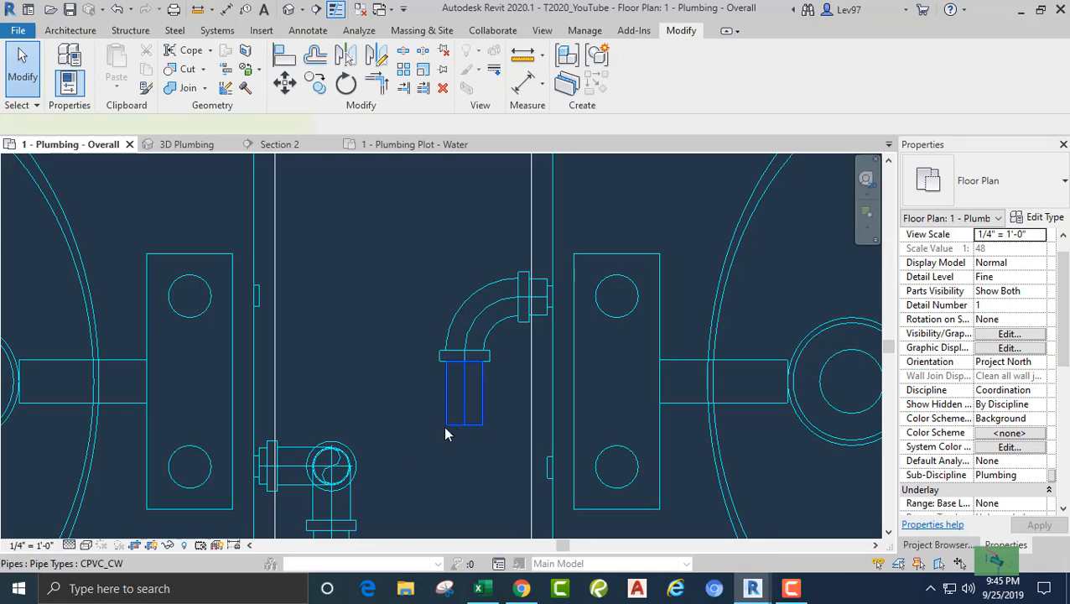
# - Nudge the right lavatory's short cold water pipe closer to the right wall and return the view to the Realistic visual style
pyautogui.click(447, 429)
pyautogui.press('Right')
pyautogui.press('Right')
pyautogui.press('Right')
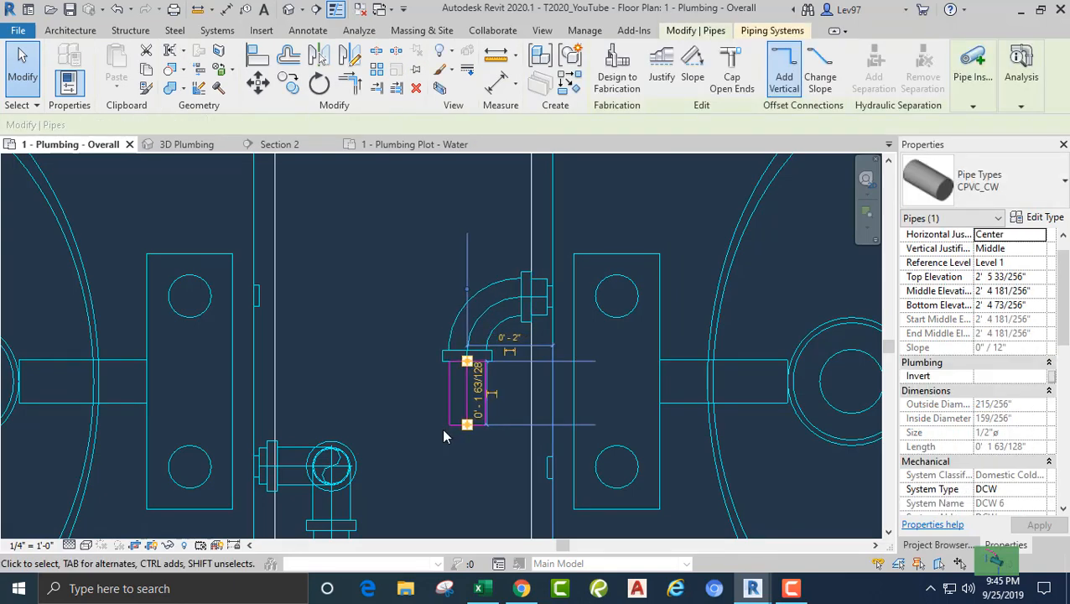
pyautogui.press('Right')
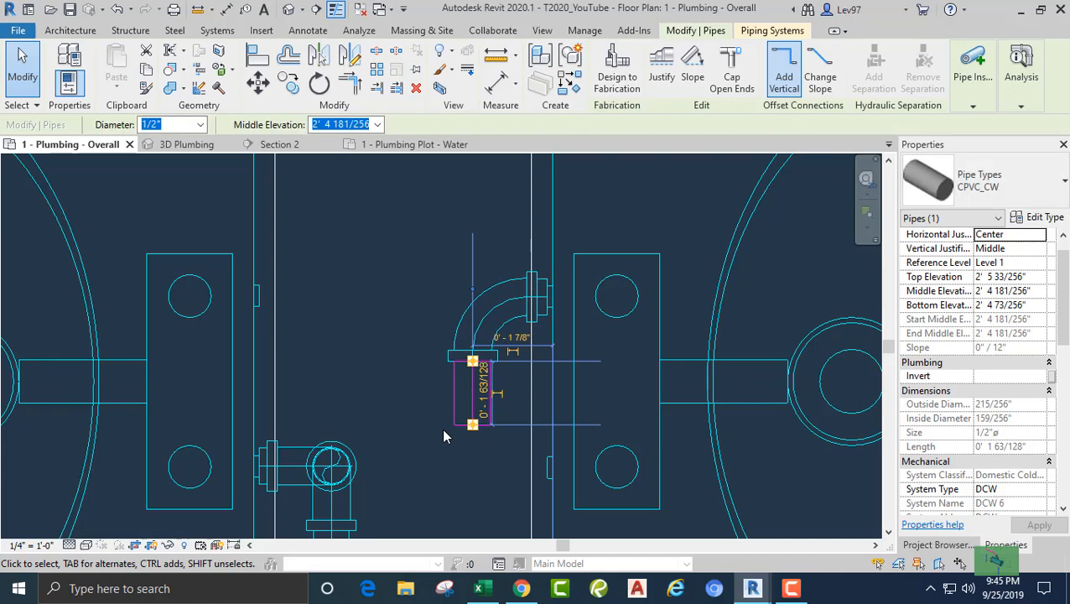
pyautogui.click(425, 417)
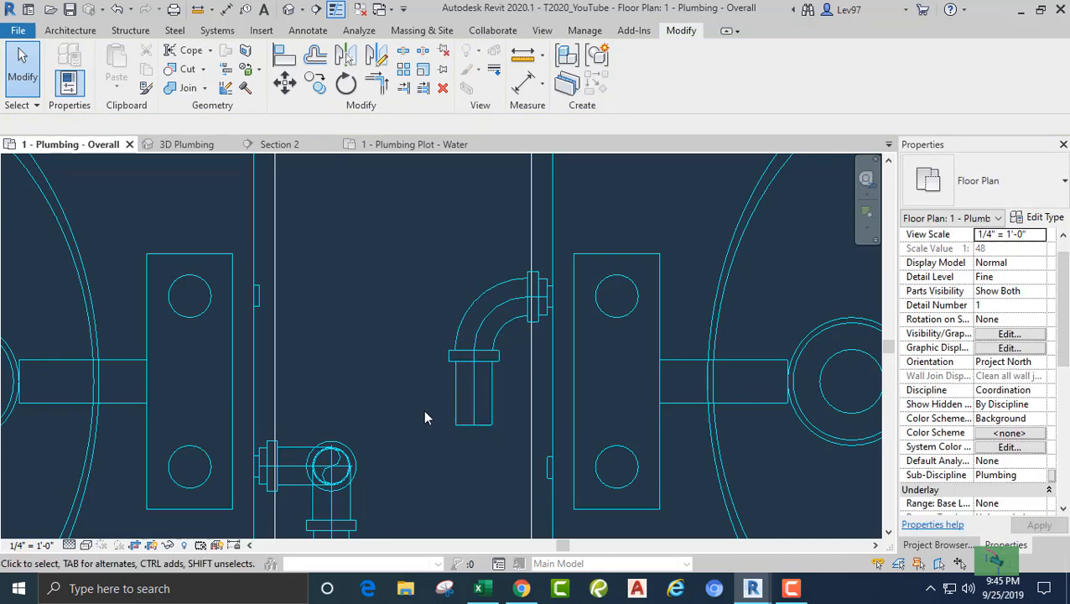
pyautogui.click(87, 545)
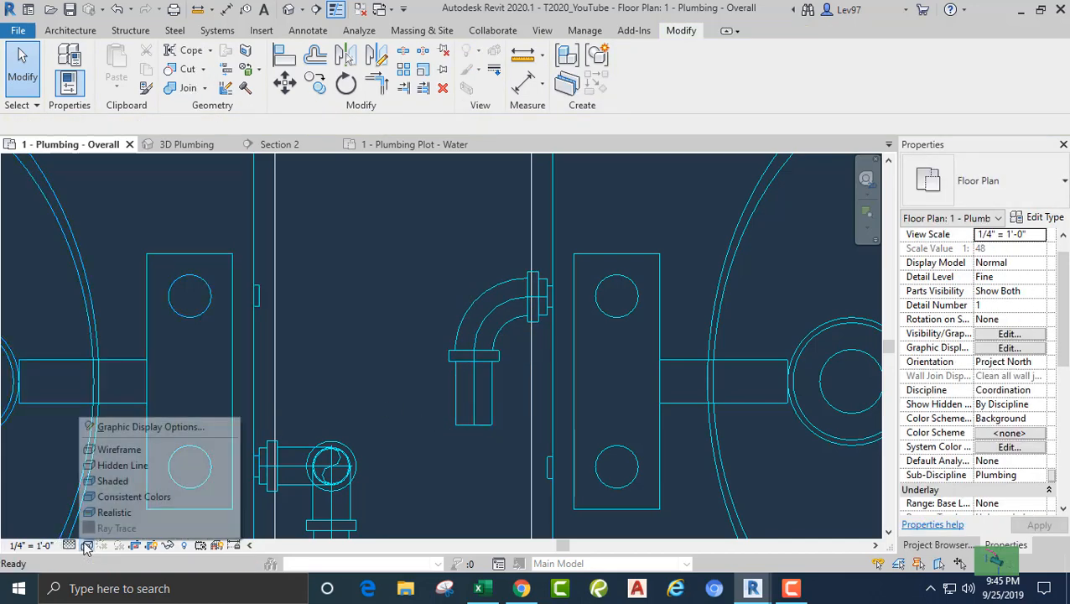
pyautogui.click(115, 512)
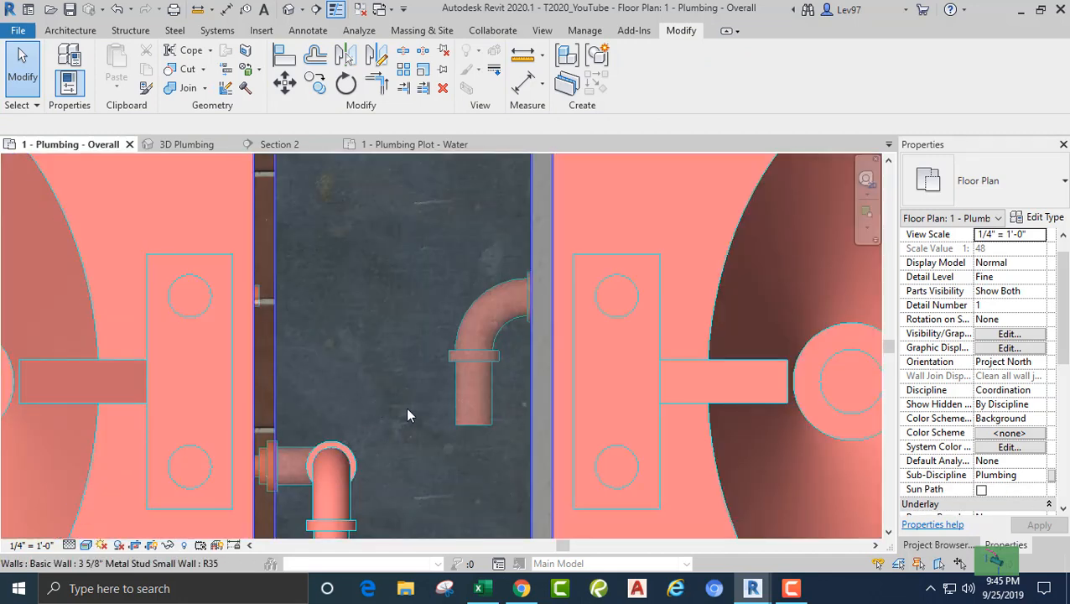
# - Extend the right lavatory's short cold water pipe to the east-running cold water pipe with Trim/Extend Single Element
pyautogui.scroll(-5, 404, 406)
pyautogui.moveTo(403, 407); pyautogui.dragTo(418, 283, button='middle')
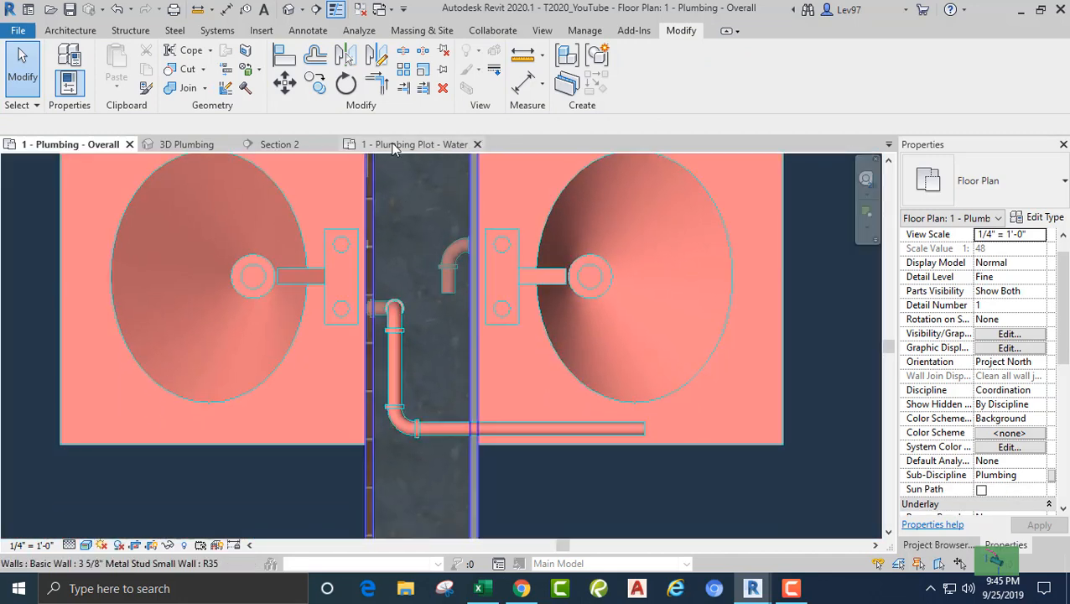
pyautogui.click(403, 87)
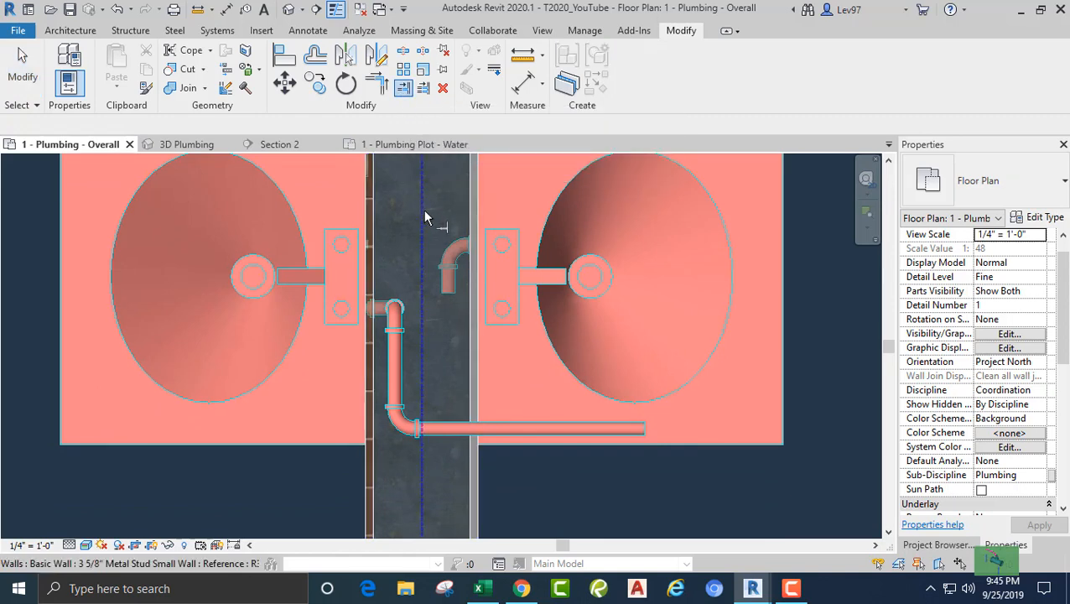
pyautogui.click(447, 432)
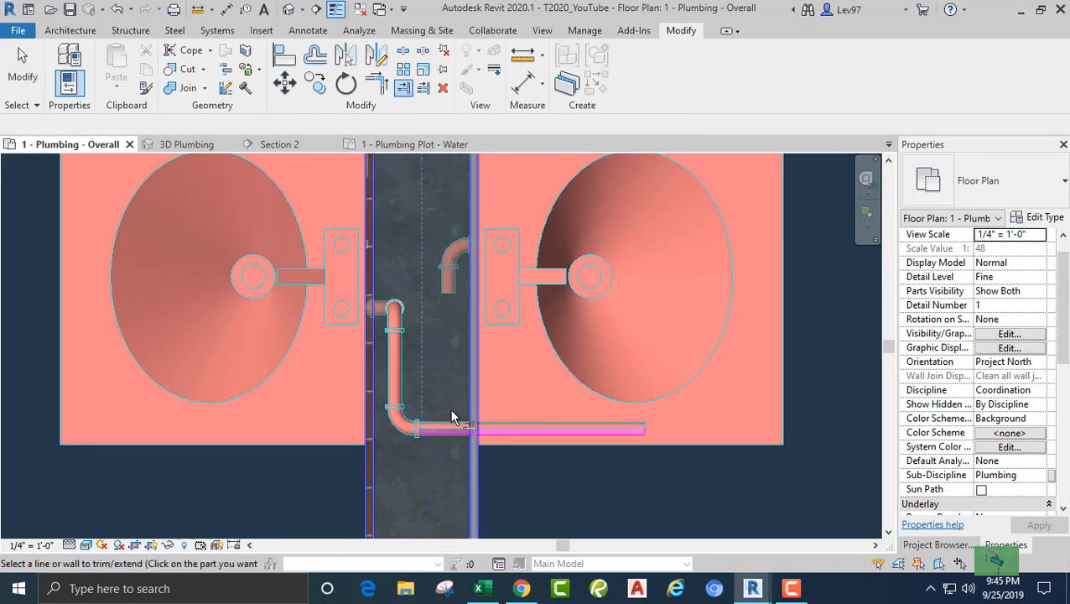
pyautogui.click(449, 285)
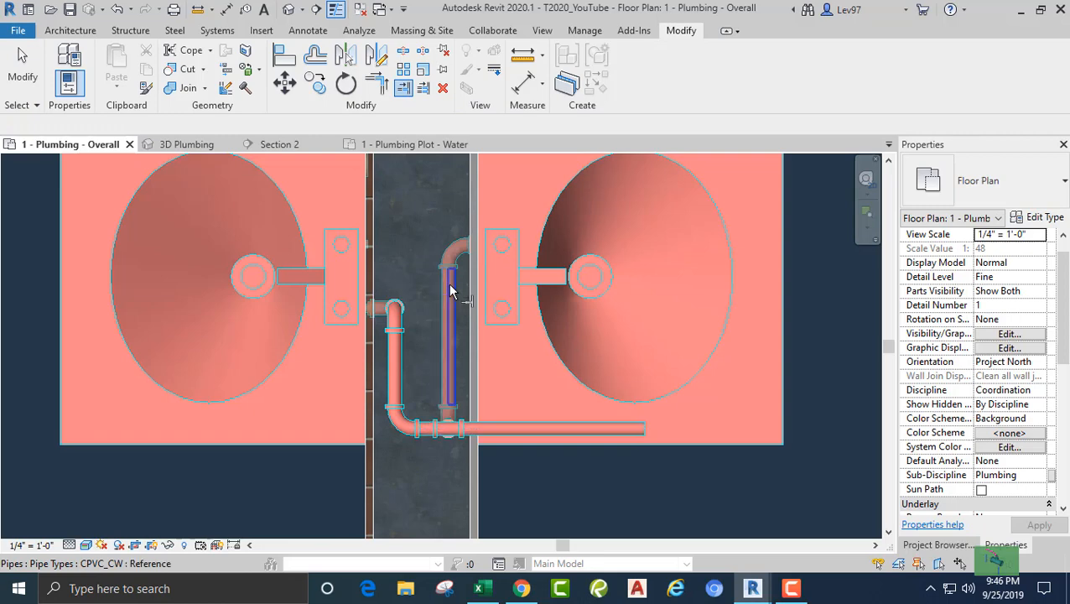
pyautogui.press('Escape')
# - Draw a 1/2" hot water stub about 2 1/4" long from the left lavatory's hot connector into the wall cavity
pyautogui.moveTo(433, 360); pyautogui.dragTo(489, 502, button='middle')
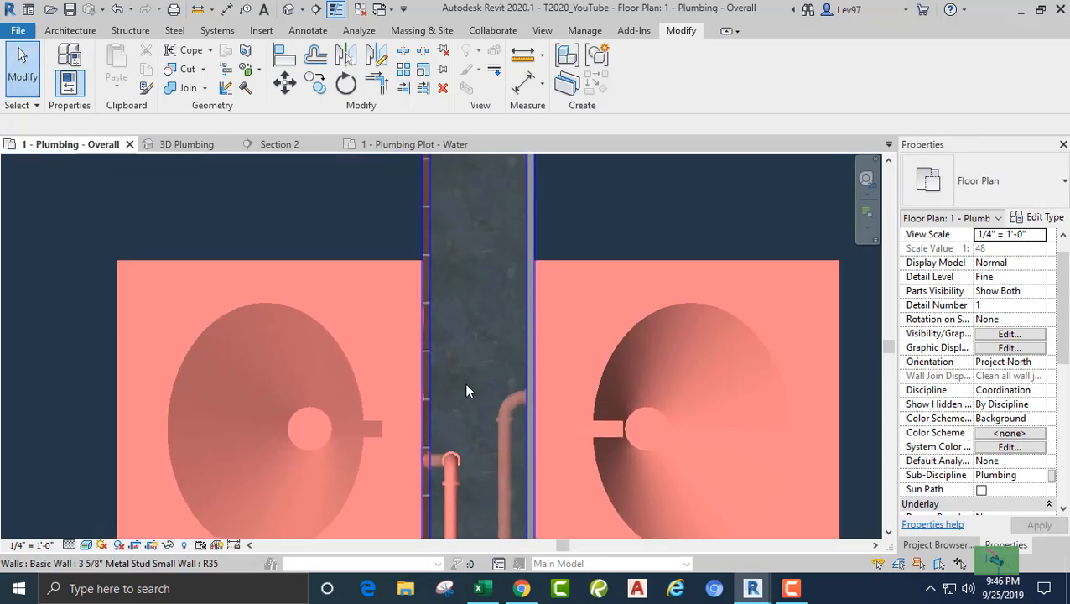
pyautogui.click(316, 323)
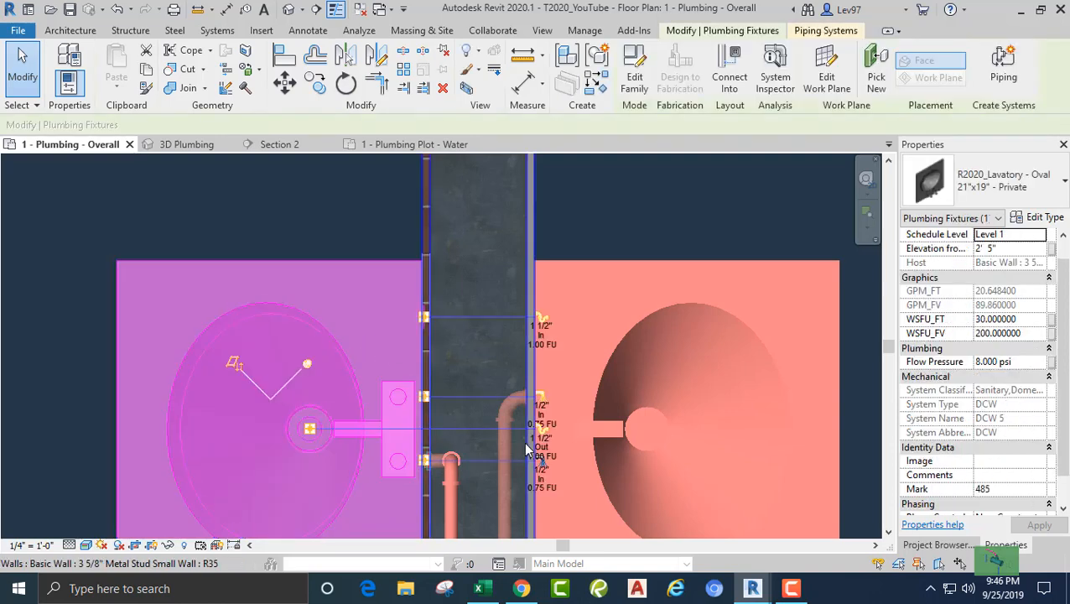
pyautogui.click(541, 400)
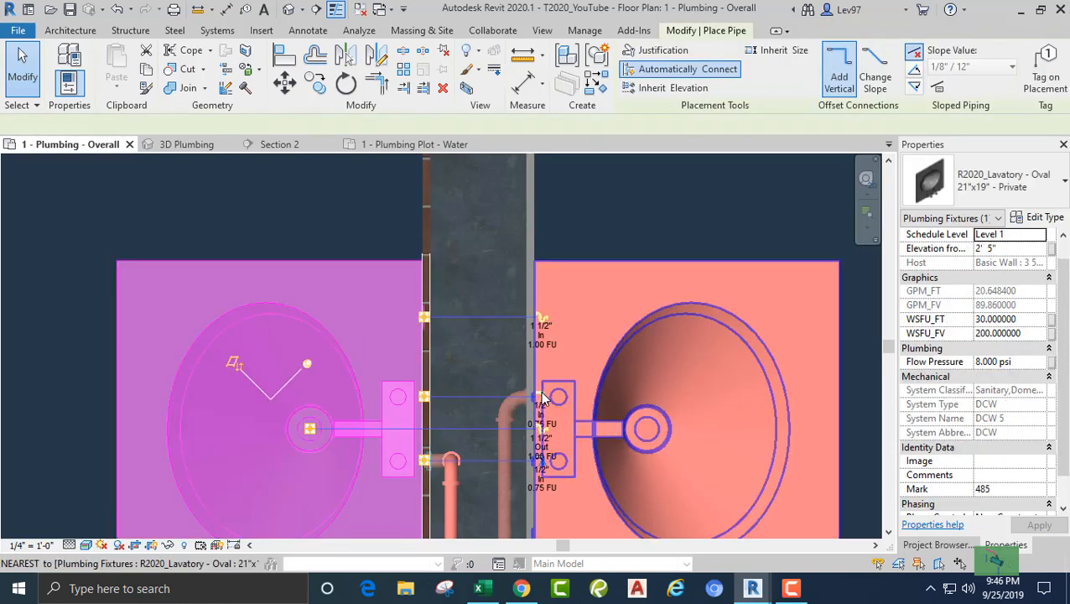
pyautogui.click(463, 397)
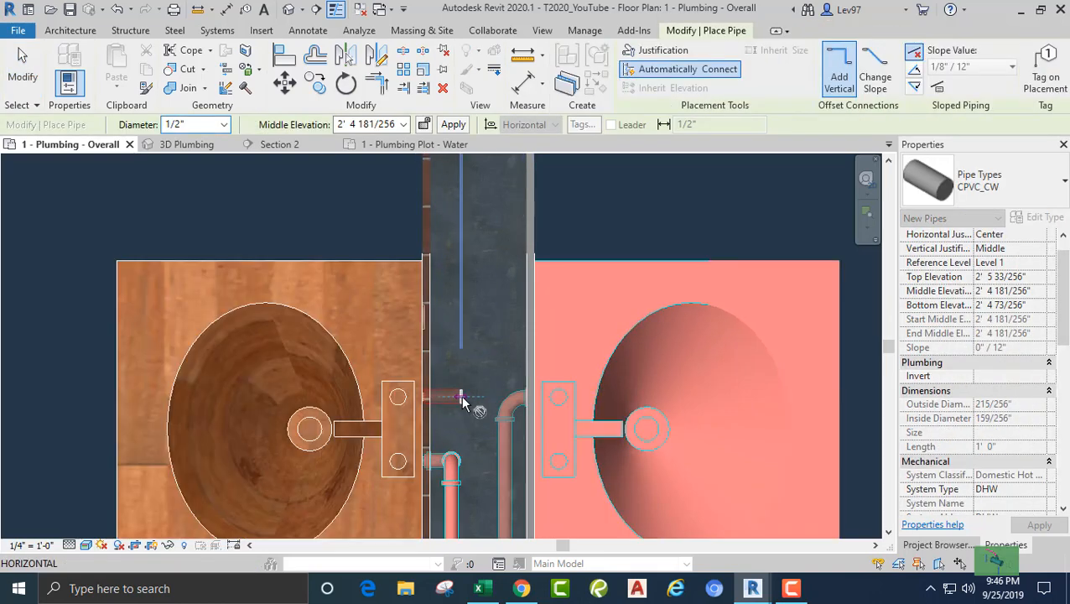
pyautogui.press('Escape')
pyautogui.press('Escape')
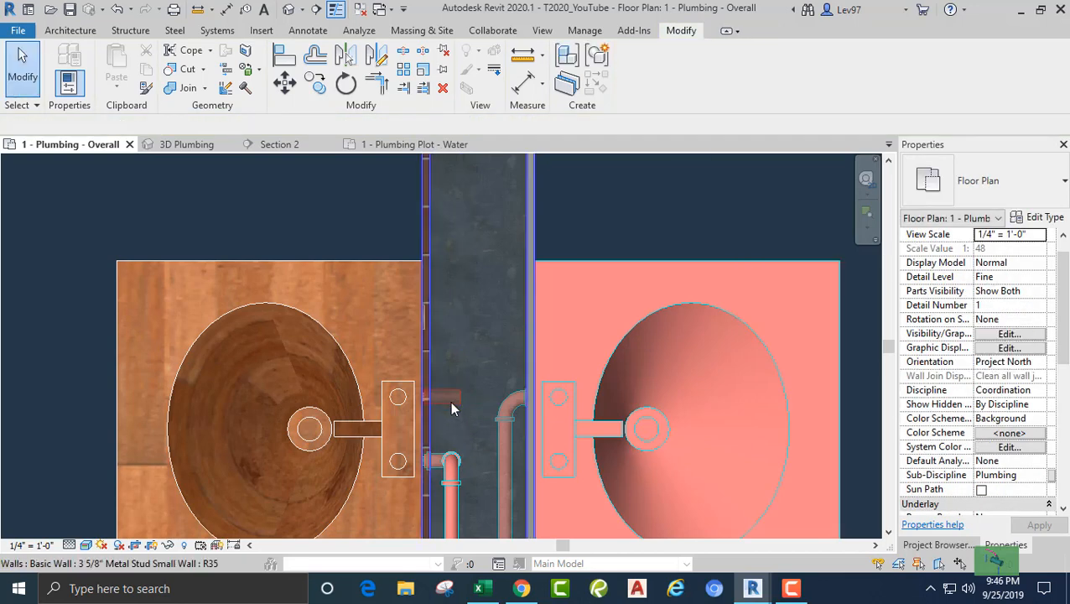
# - Change the left lavatory's hot water stub to the Copper_HW pipe type
pyautogui.click(453, 404)
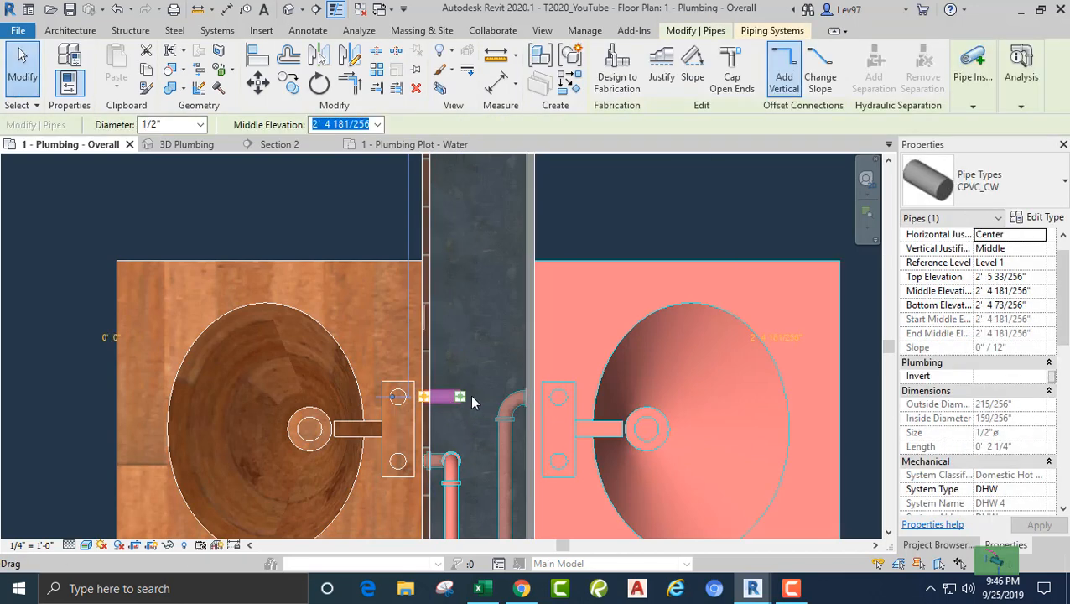
pyautogui.click(1027, 192)
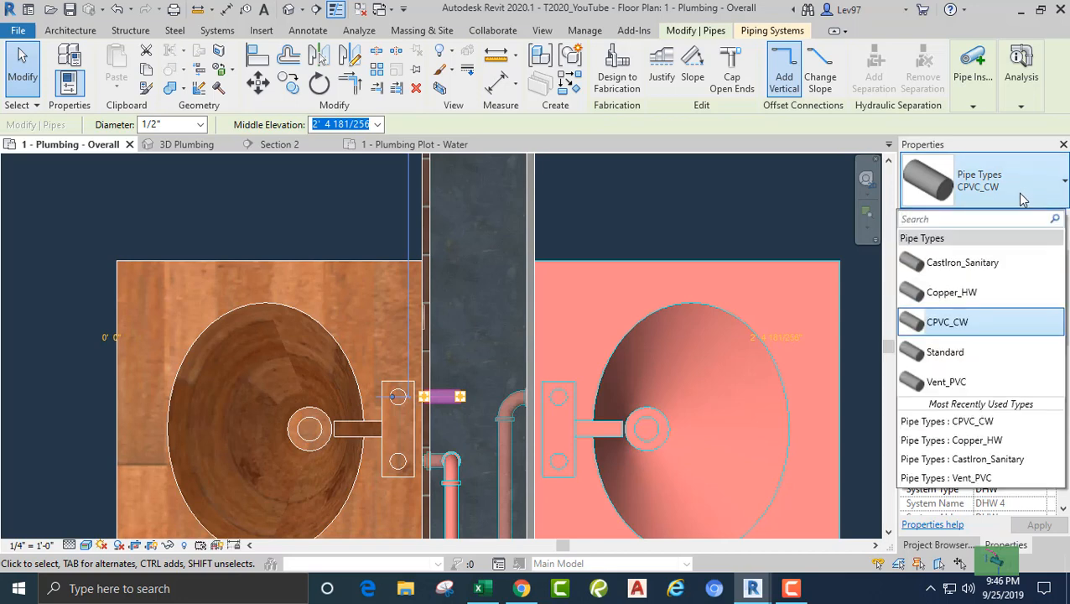
pyautogui.click(954, 294)
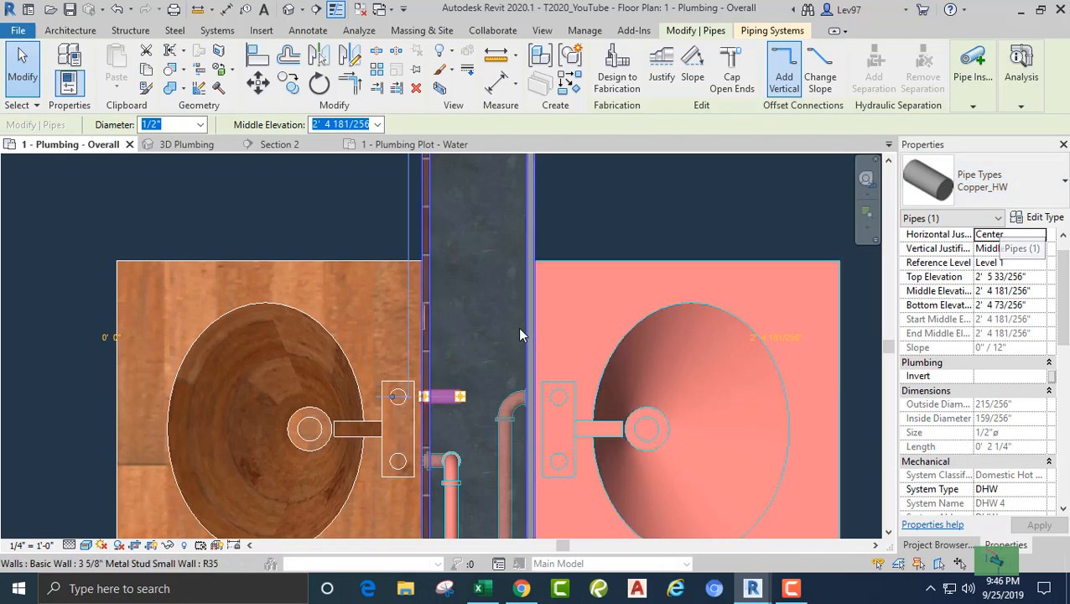
pyautogui.press('Escape')
# - Extend the left hot water stub slightly east with 1/2" Copper_HW pipe and set the middle elevation to 7' 0"
pyautogui.moveTo(502, 318); pyautogui.dragTo(504, 274, button='middle')
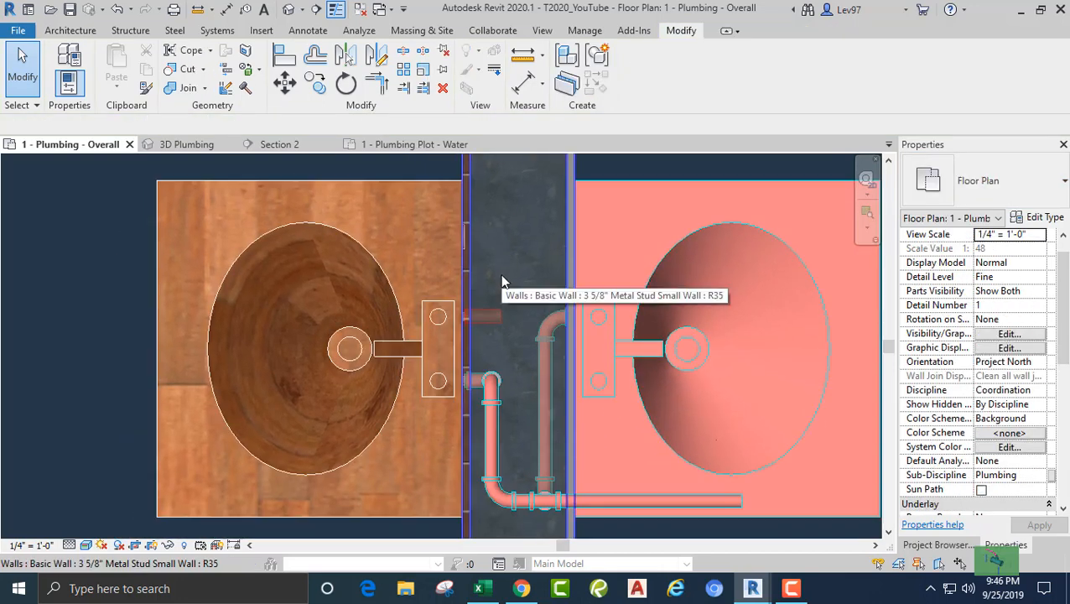
pyautogui.click(490, 330)
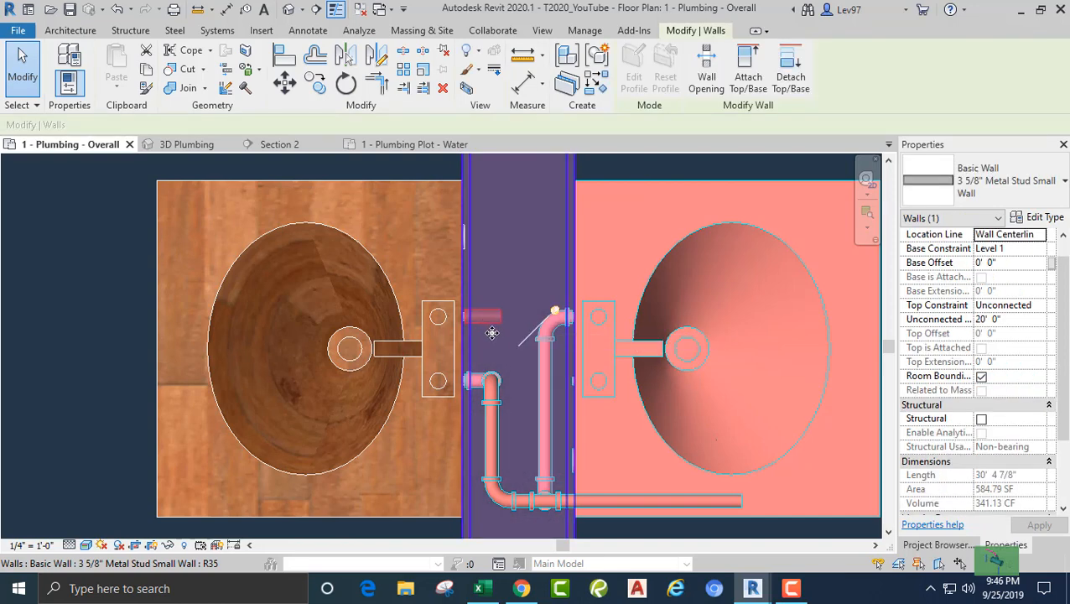
pyautogui.press('Escape')
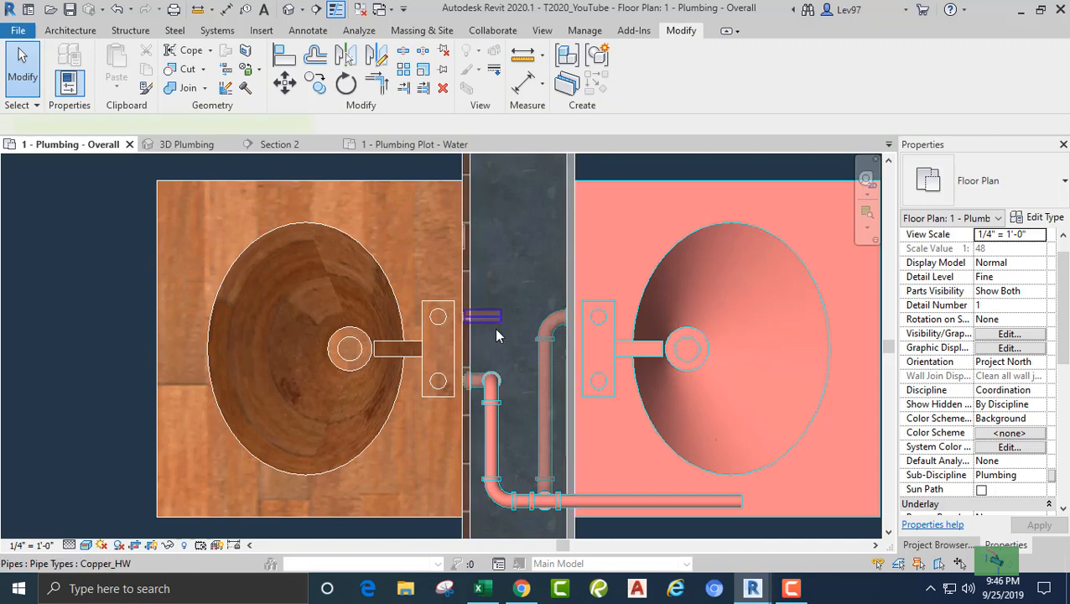
pyautogui.click(499, 317)
pyautogui.rightClick(502, 316)
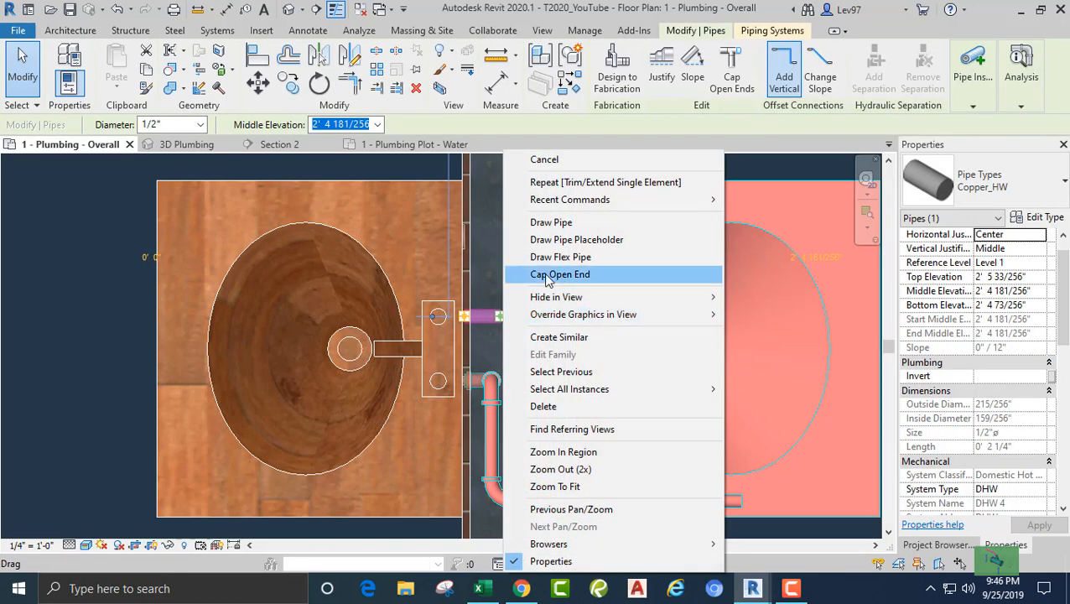
pyautogui.click(561, 222)
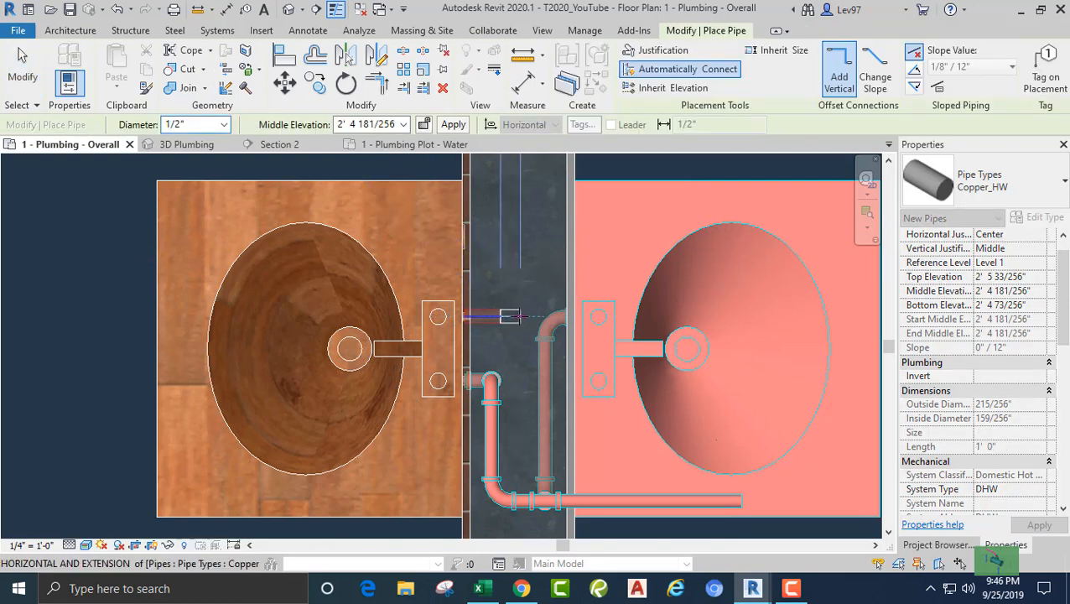
pyautogui.click(518, 316)
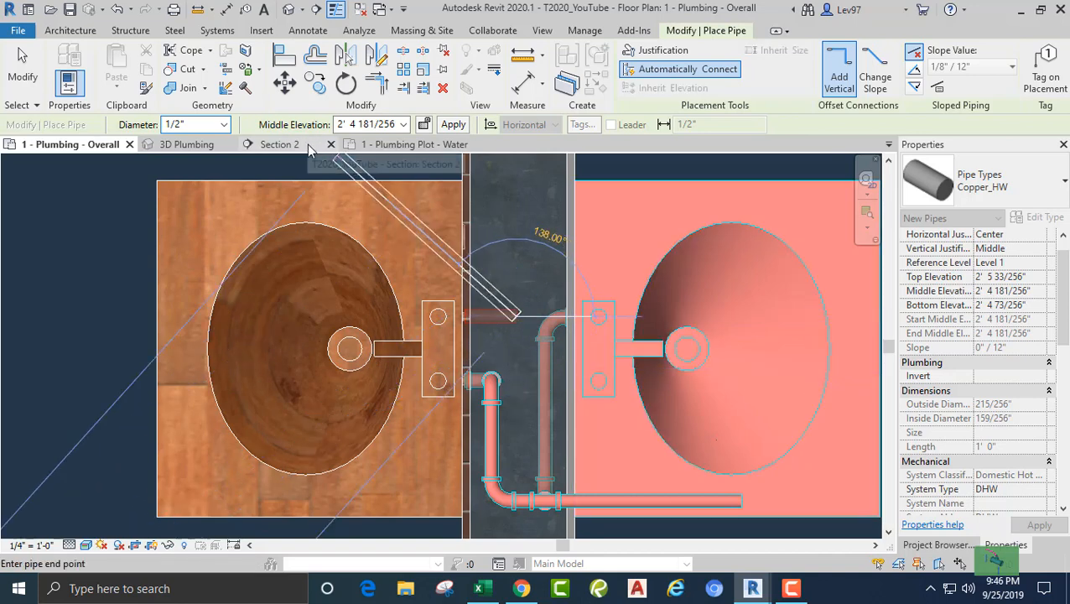
pyautogui.click(352, 124)
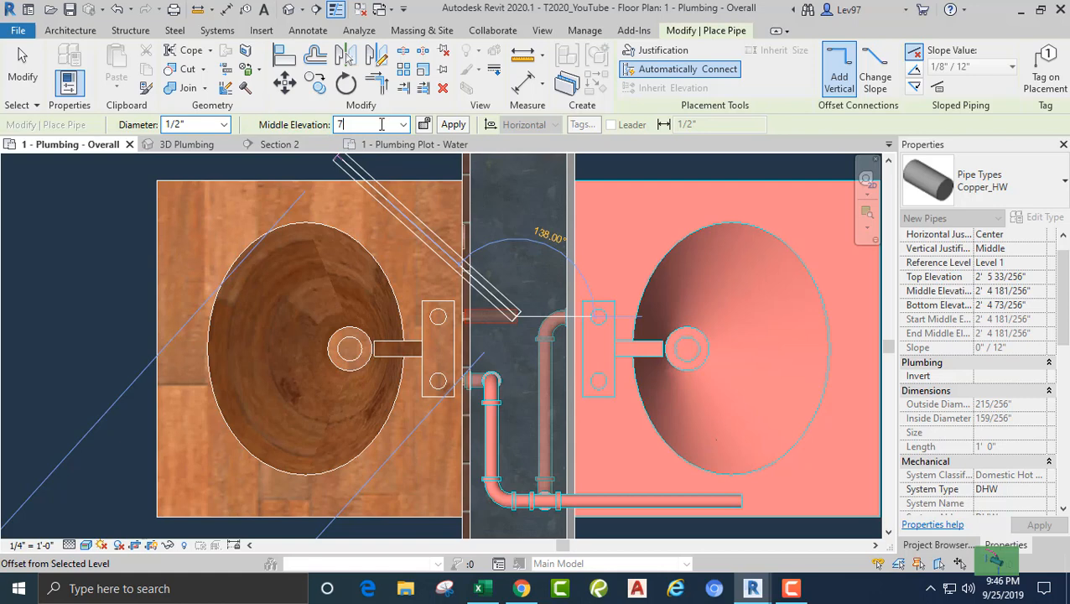
pyautogui.press('Return')
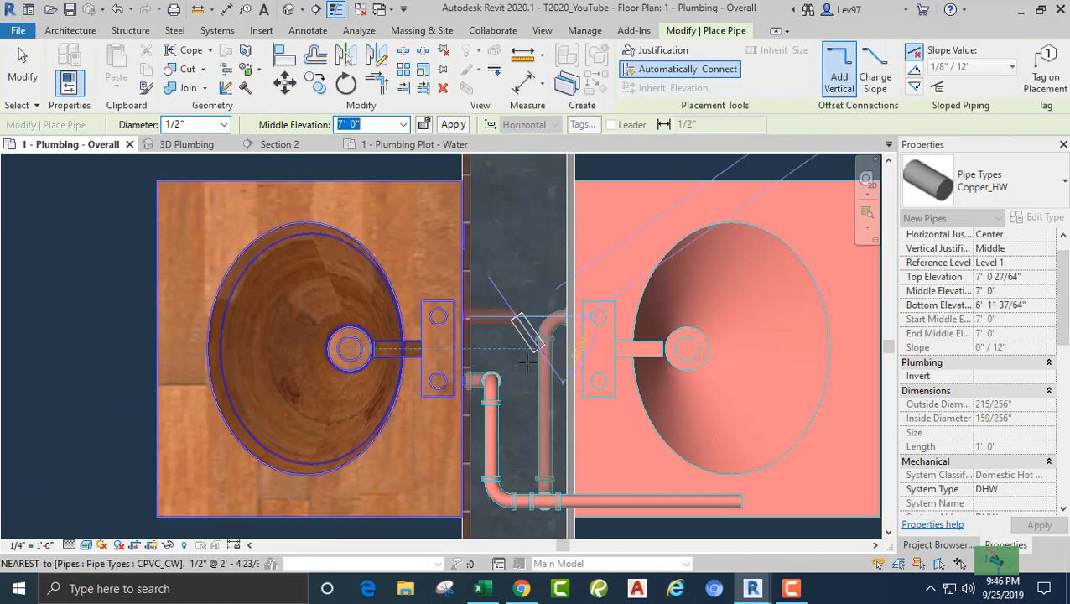
# - Run the 1/2" Copper_HW pipe at 7' 0" south in the cavity and east through the right wall, north of the cold water pipe
pyautogui.click(515, 452)
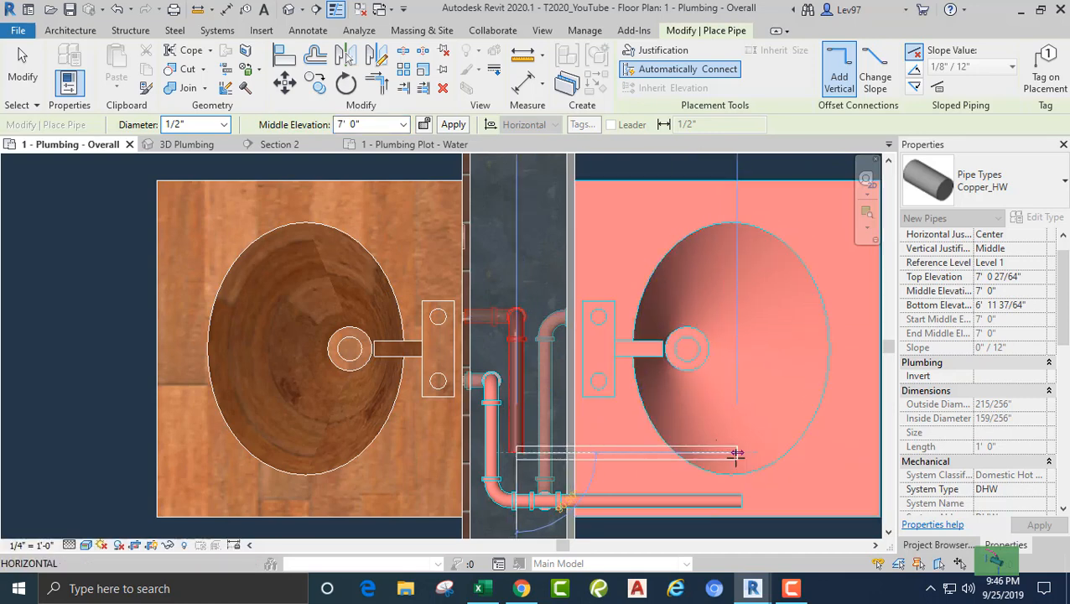
pyautogui.click(736, 454)
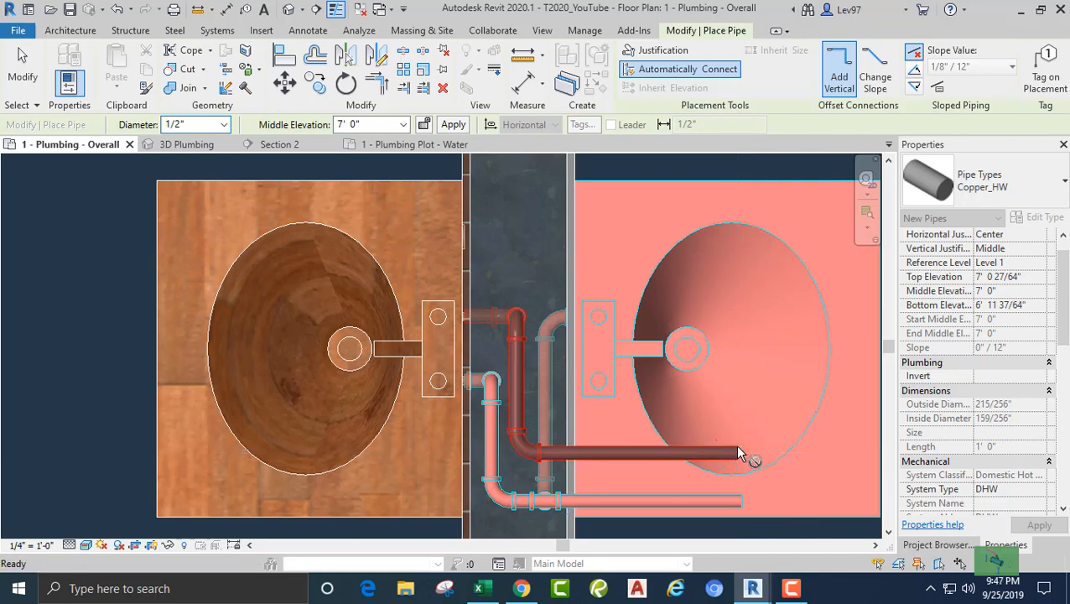
pyautogui.press('Escape')
pyautogui.press('Escape')
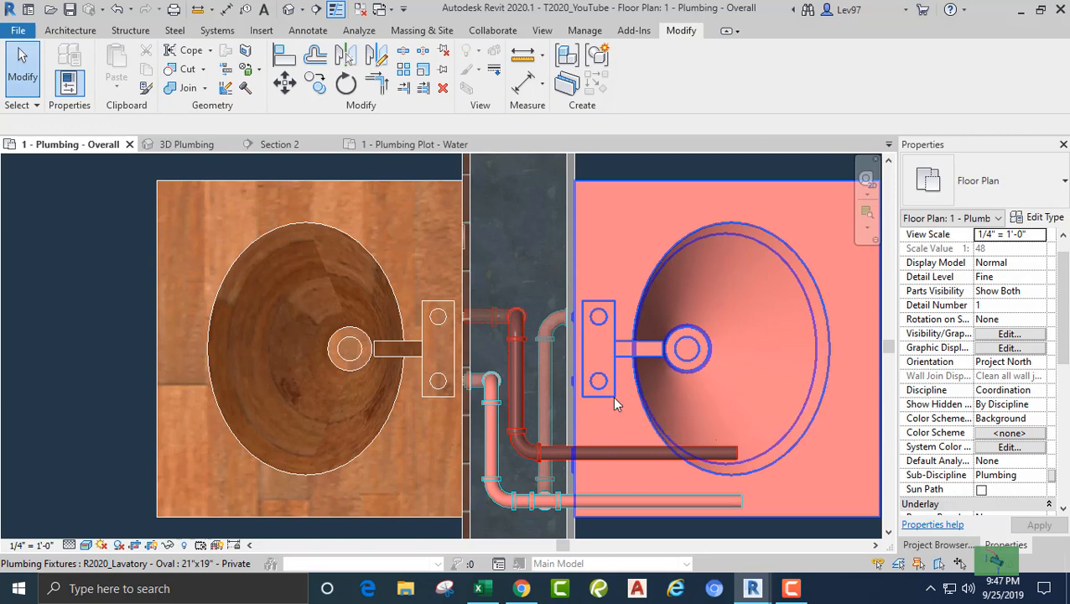
pyautogui.click(651, 317)
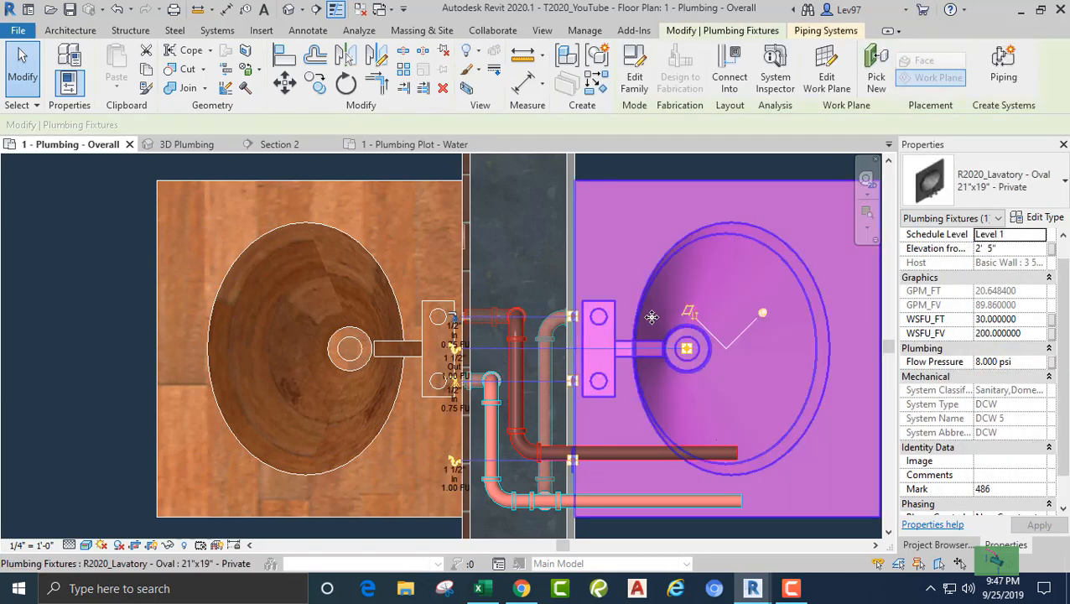
pyautogui.click(453, 380)
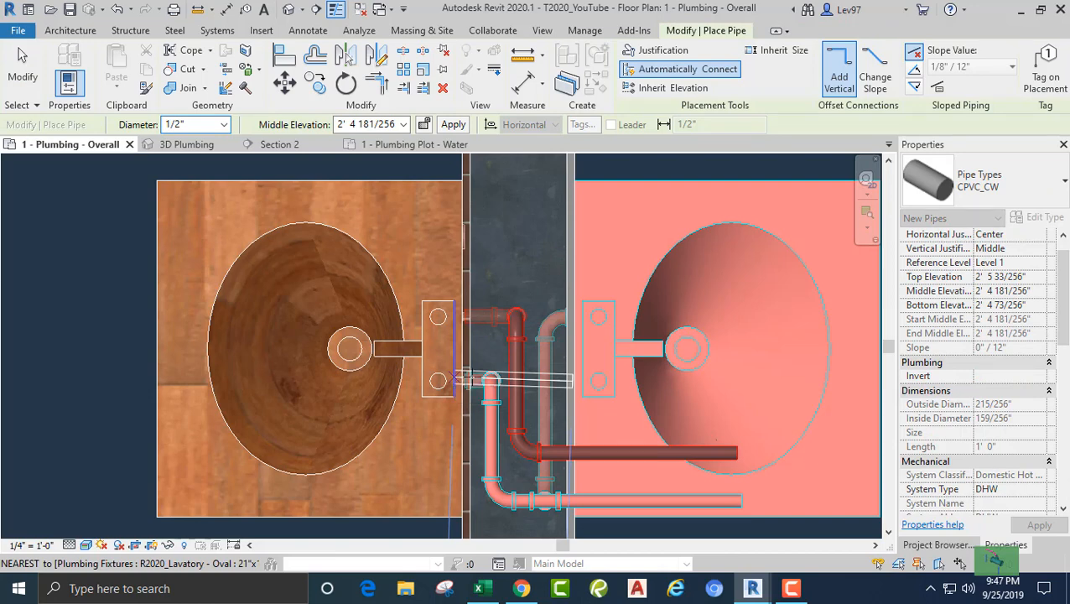
pyautogui.press('Escape')
pyautogui.press('Escape')
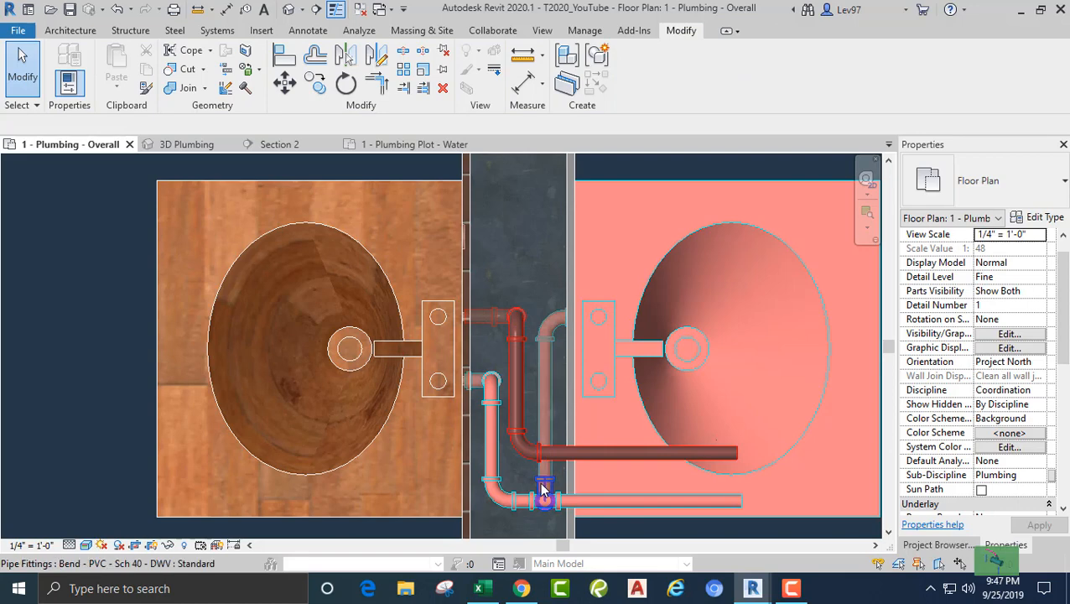
# - Delete the bend joining the right lavatory's cold water branch to the horizontal cold water pipe, and select the tee vent
pyautogui.click(543, 491)
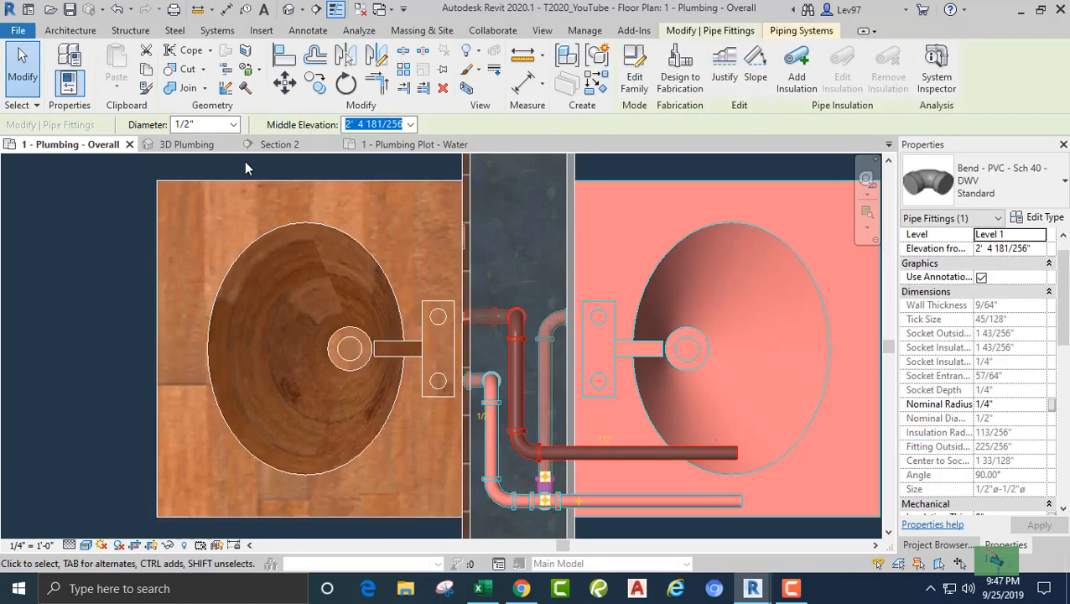
pyautogui.press('Escape')
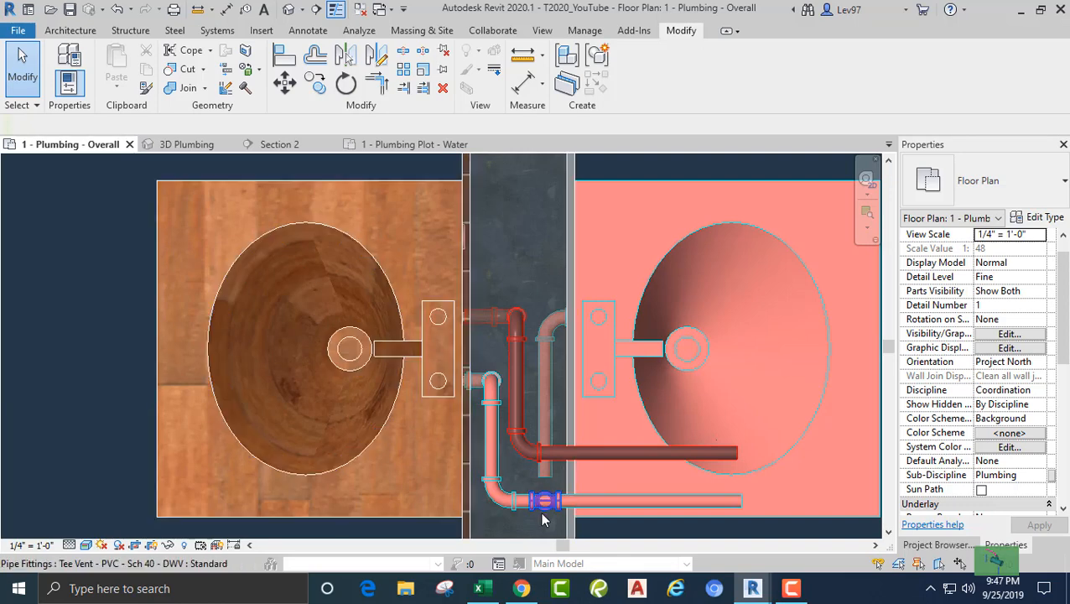
pyautogui.click(535, 515)
pyautogui.scroll(5, 531, 515)
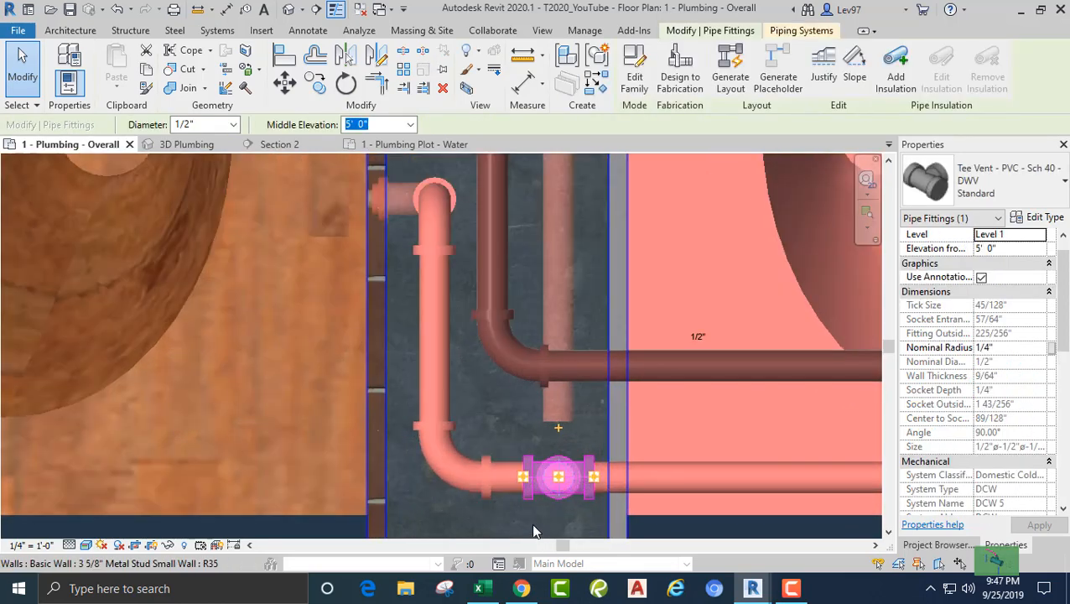
pyautogui.scroll(-5, 492, 495)
pyautogui.moveTo(496, 499); pyautogui.dragTo(522, 417, button='middle')
# - In the 3D Plumbing view, delete the vertical CPVC_CW pipe below the tee and the tee itself from the cold water line
pyautogui.click(177, 145)
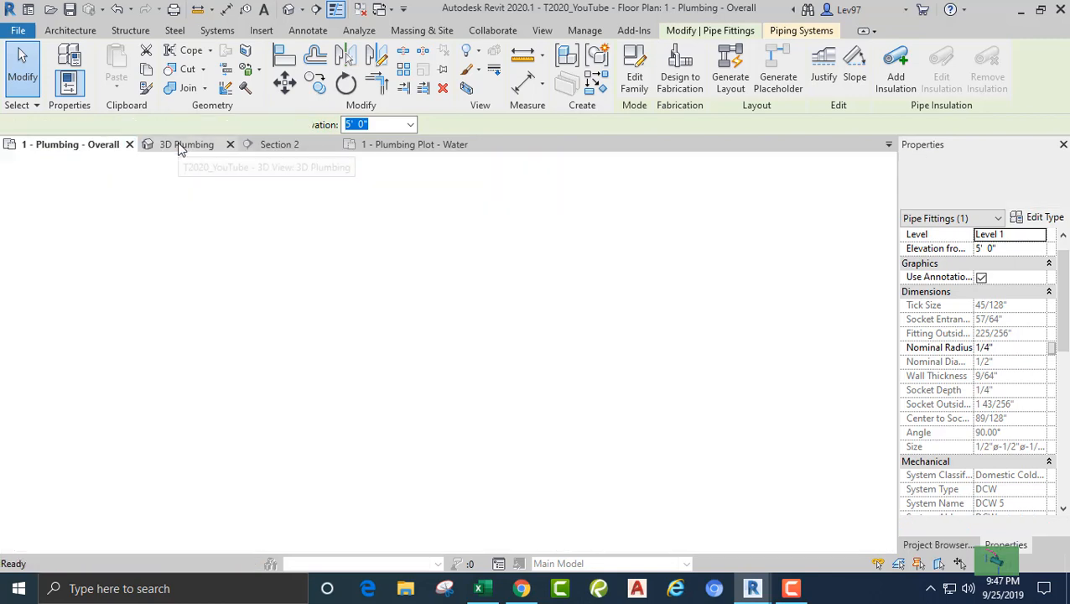
pyautogui.scroll(-3, 365, 347)
pyautogui.scroll(-8, 357, 371)
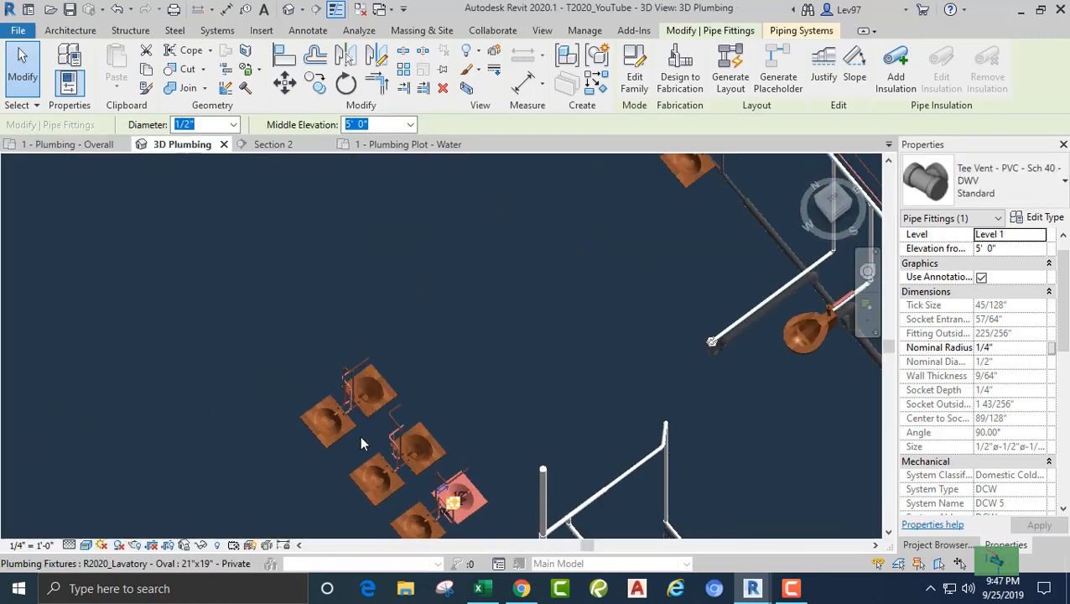
pyautogui.moveTo(371, 373); pyautogui.dragTo(315, 243, button='middle')
pyautogui.scroll(2, 400, 383)
pyautogui.scroll(10, 401, 382)
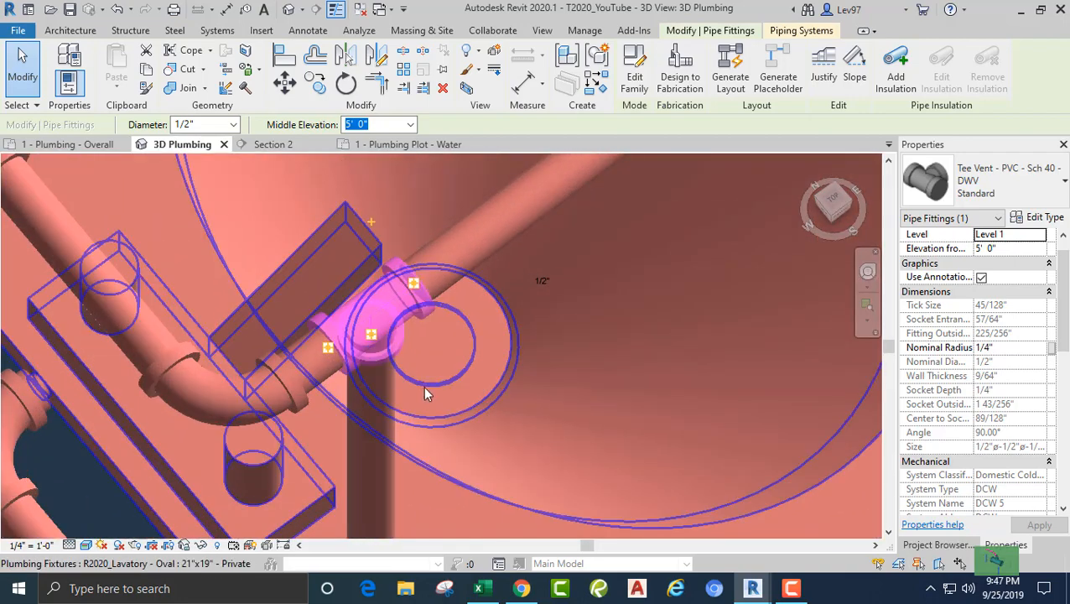
pyautogui.keyDown('shift'); pyautogui.moveTo(427, 390); pyautogui.dragTo(385, 227, button='middle'); pyautogui.keyUp('shift')
pyautogui.moveTo(385, 226); pyautogui.dragTo(280, 219, button='middle')
pyautogui.scroll(-5, 281, 252)
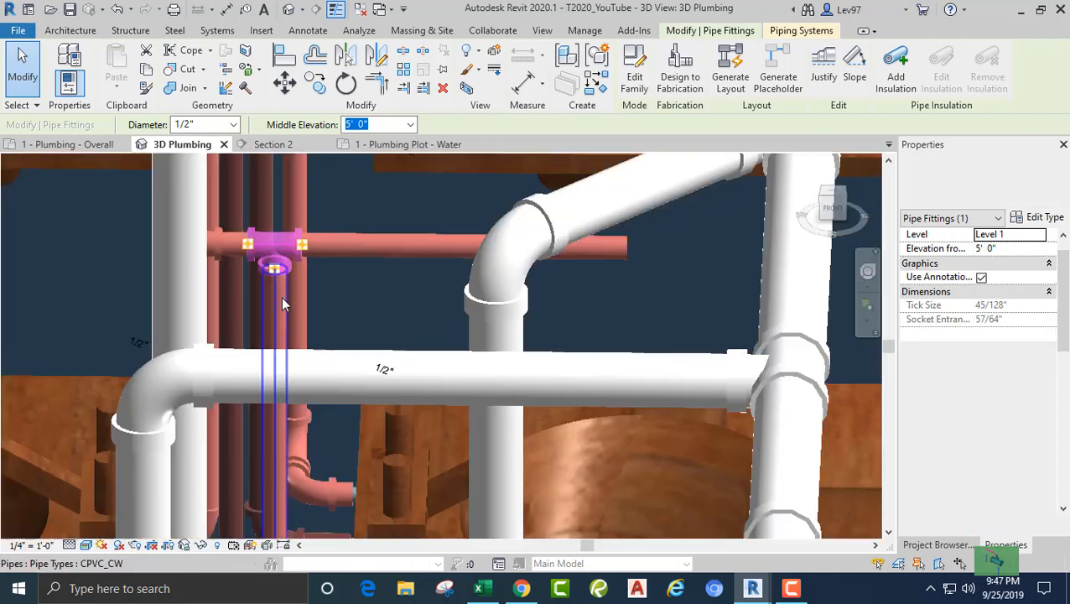
pyautogui.keyDown('shift'); pyautogui.moveTo(321, 315); pyautogui.dragTo(263, 337, button='middle'); pyautogui.keyUp('shift')
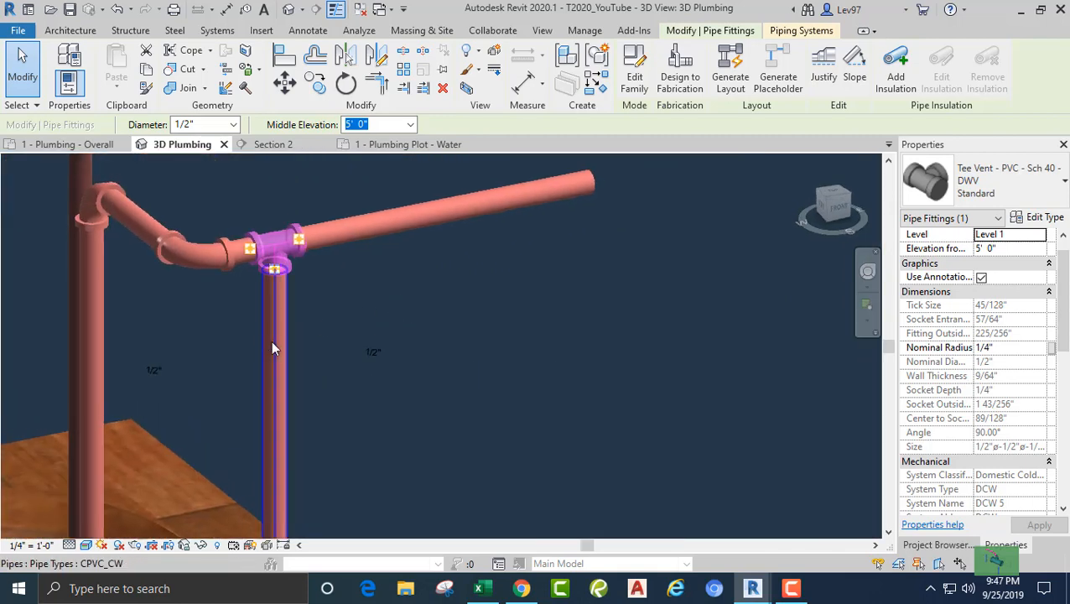
pyautogui.click(272, 342)
pyautogui.press('Delete')
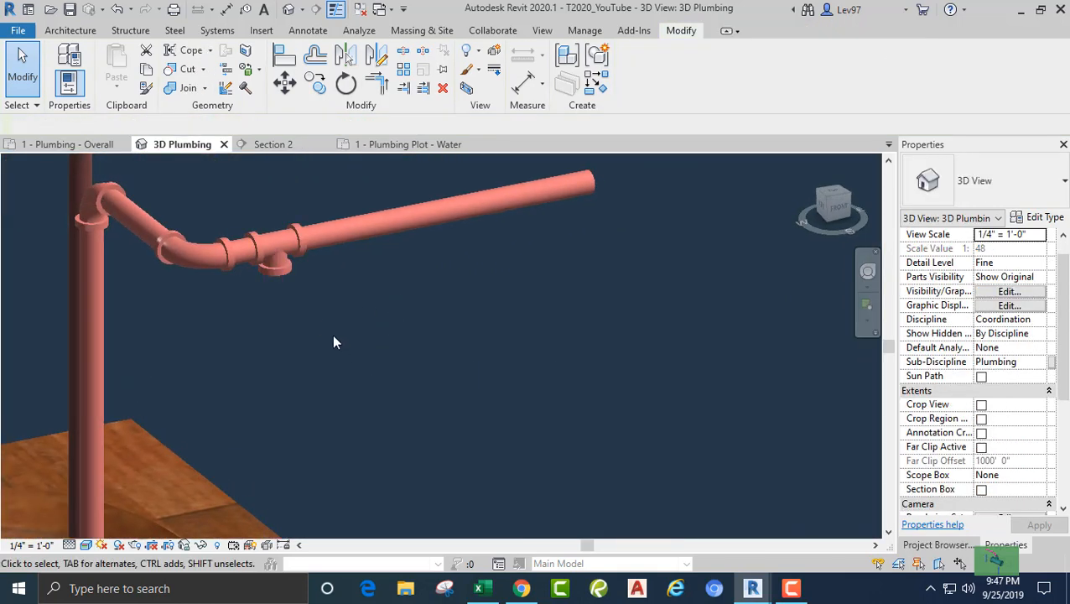
pyautogui.click(270, 245)
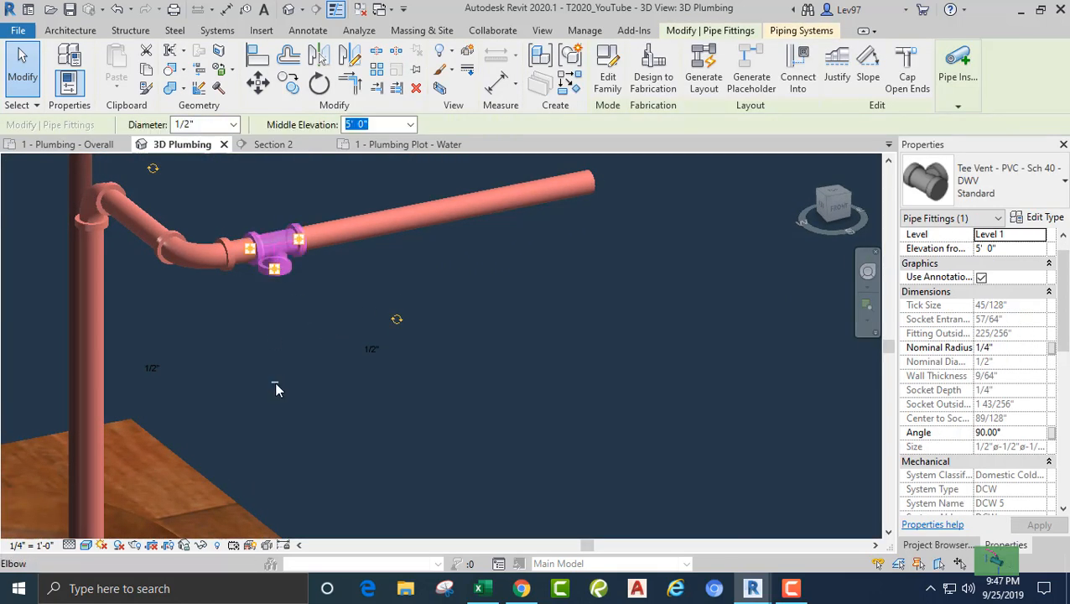
pyautogui.press('Delete')
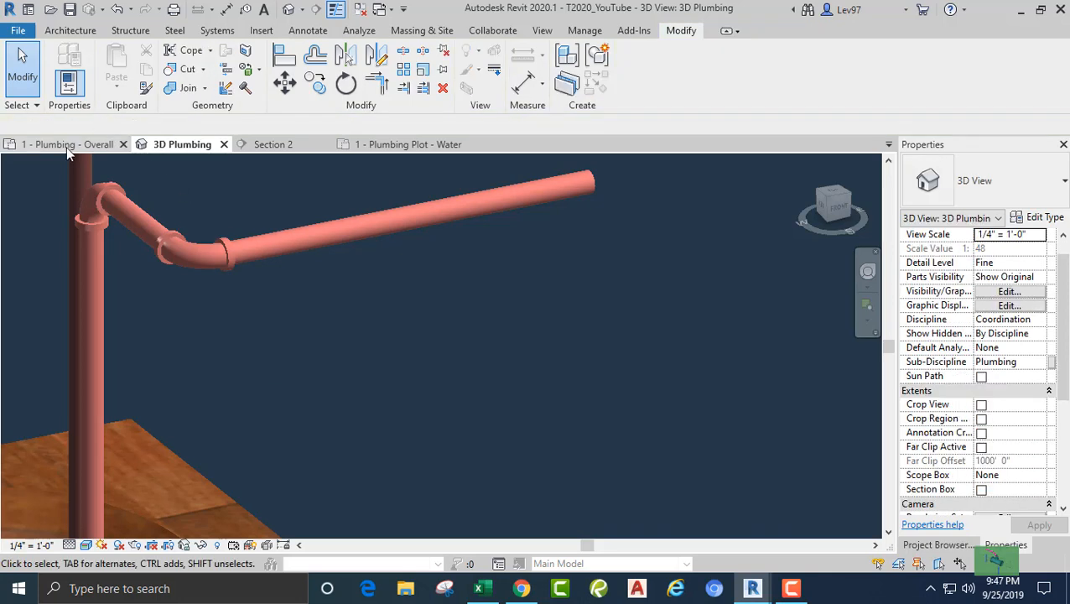
# - In the 1 - Plumbing - Overall plan, delete the right lavatory's cold water branch pipe and its bend in the wall cavity
pyautogui.click(66, 145)
pyautogui.moveTo(282, 333); pyautogui.dragTo(163, 367, button='middle')
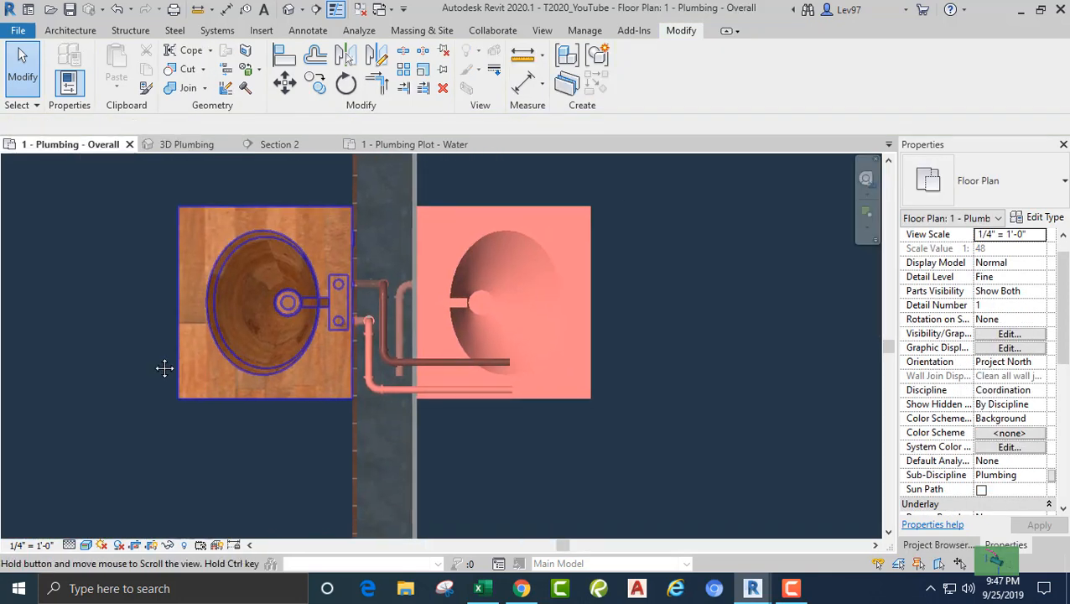
pyautogui.scroll(4, 325, 349)
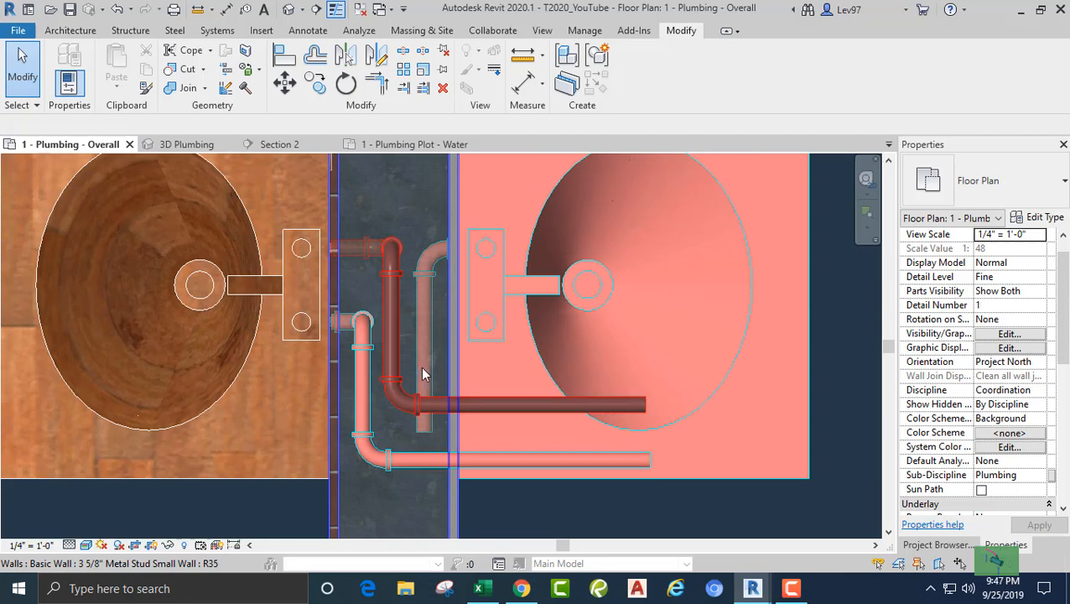
pyautogui.click(425, 371)
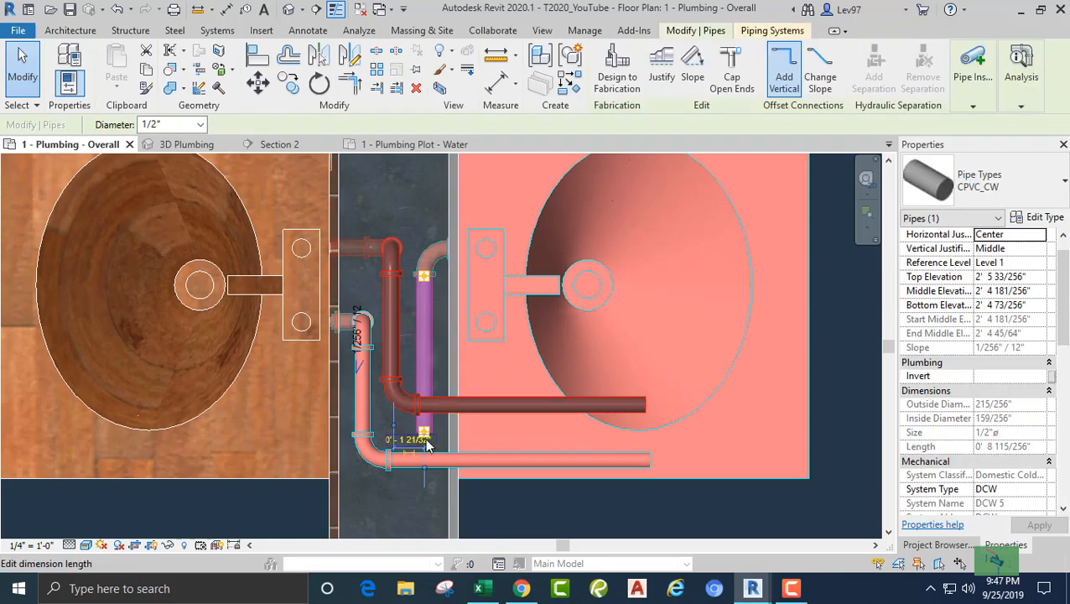
pyautogui.moveTo(425, 432); pyautogui.dragTo(423, 309)
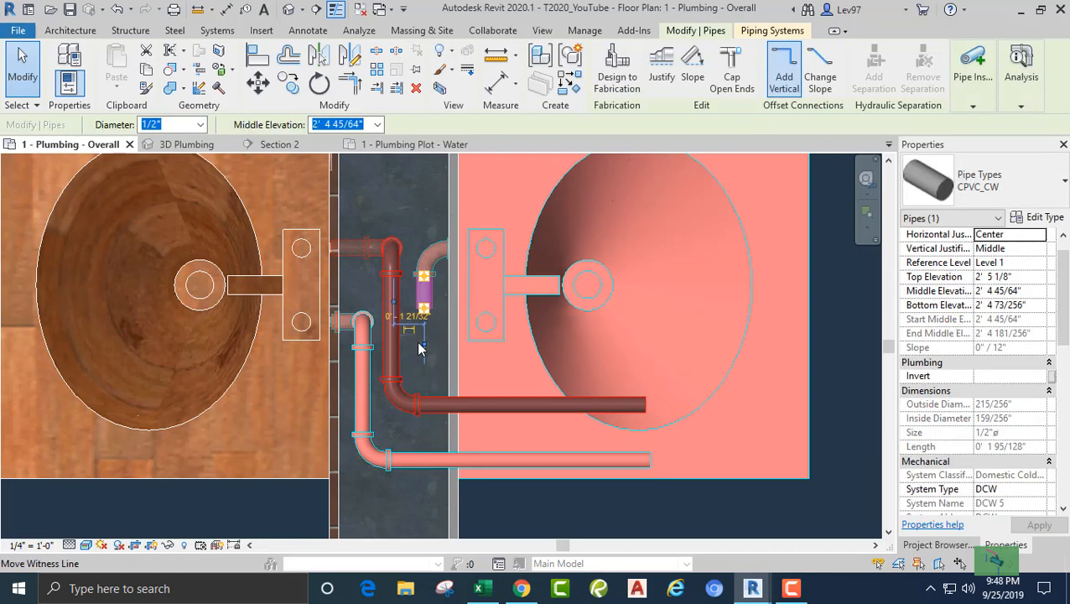
pyautogui.press('Escape')
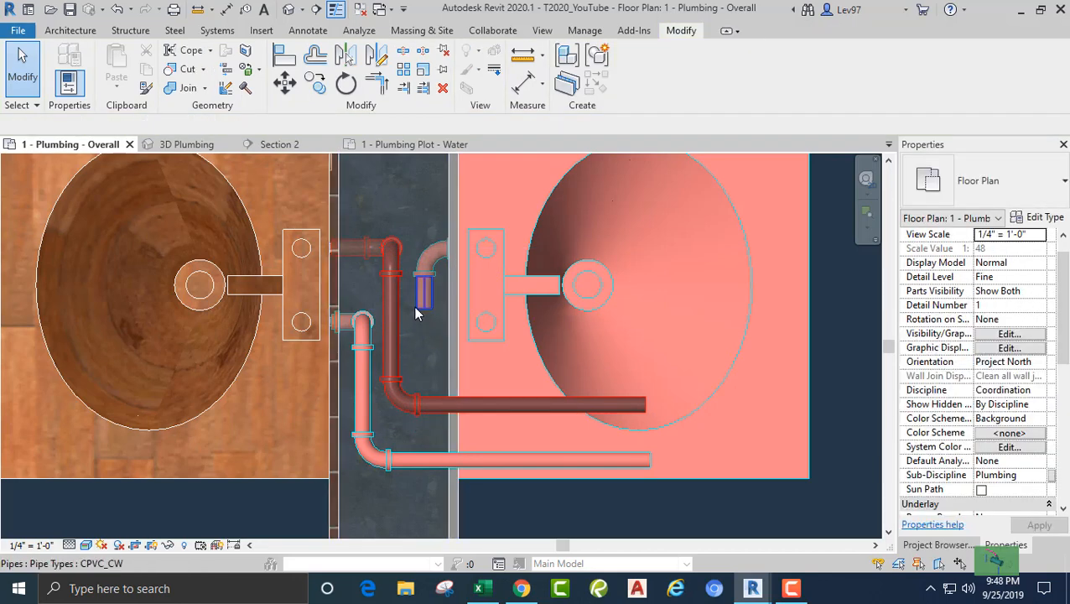
pyautogui.click(423, 276)
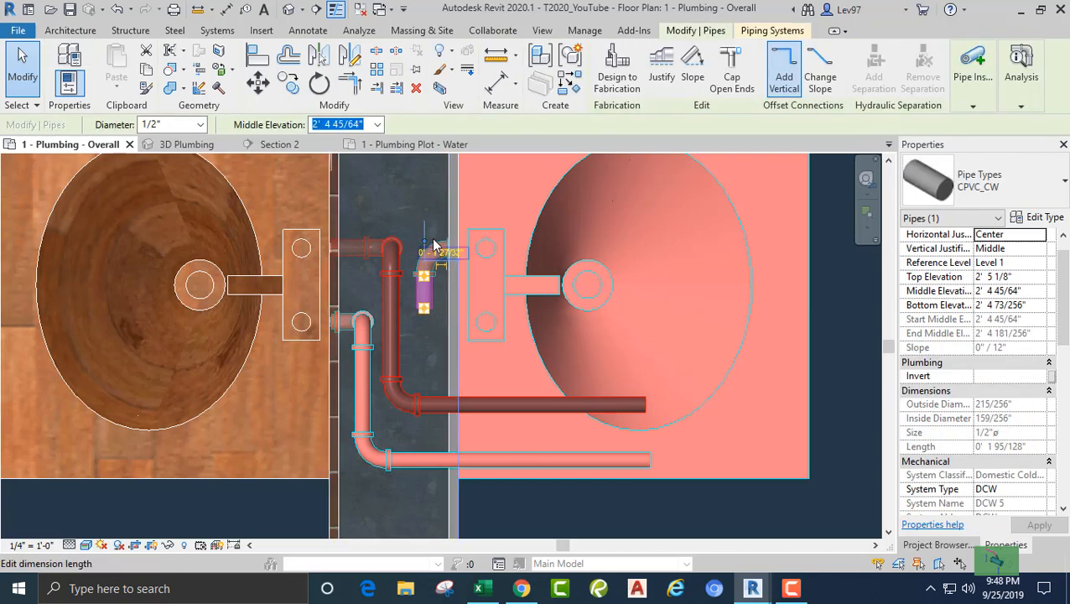
pyautogui.keyDown('ctrl'); pyautogui.click(435, 249); pyautogui.keyUp('ctrl')
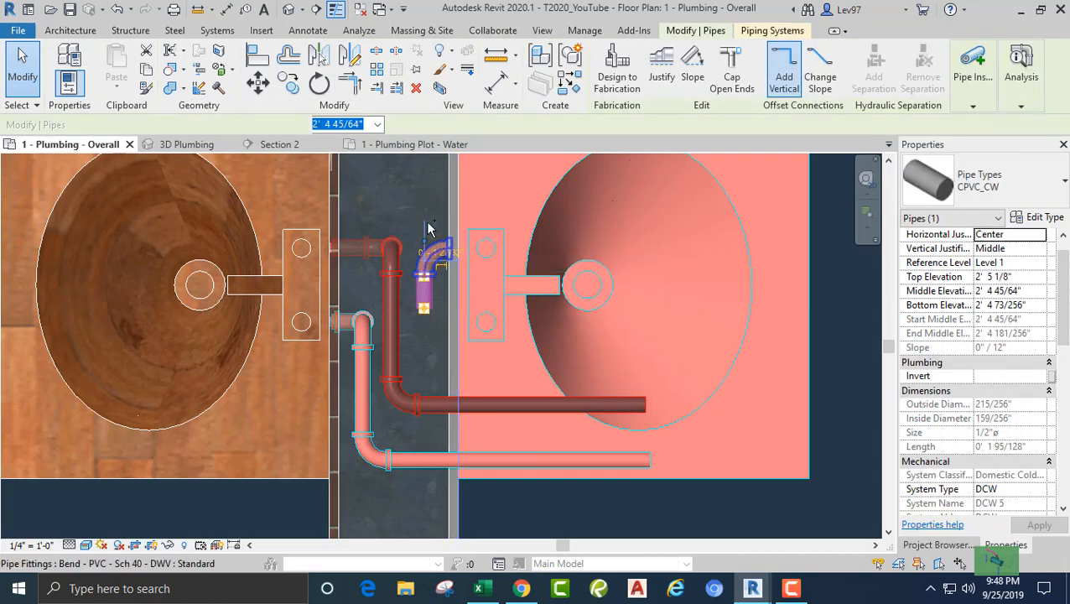
pyautogui.press('Delete')
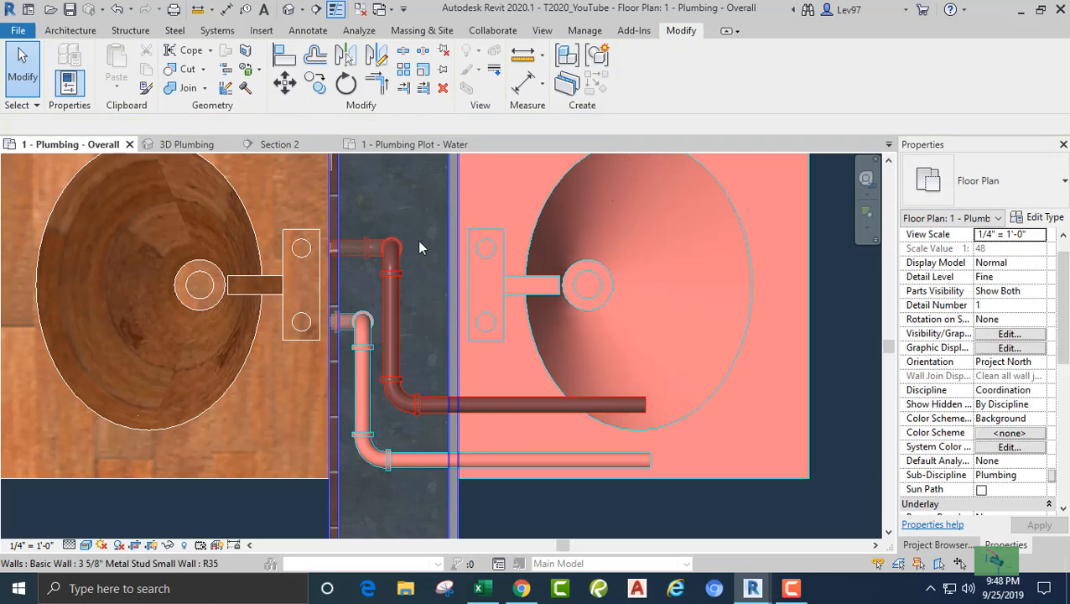
# - Change the plan's visual style to Wireframe
pyautogui.click(87, 545)
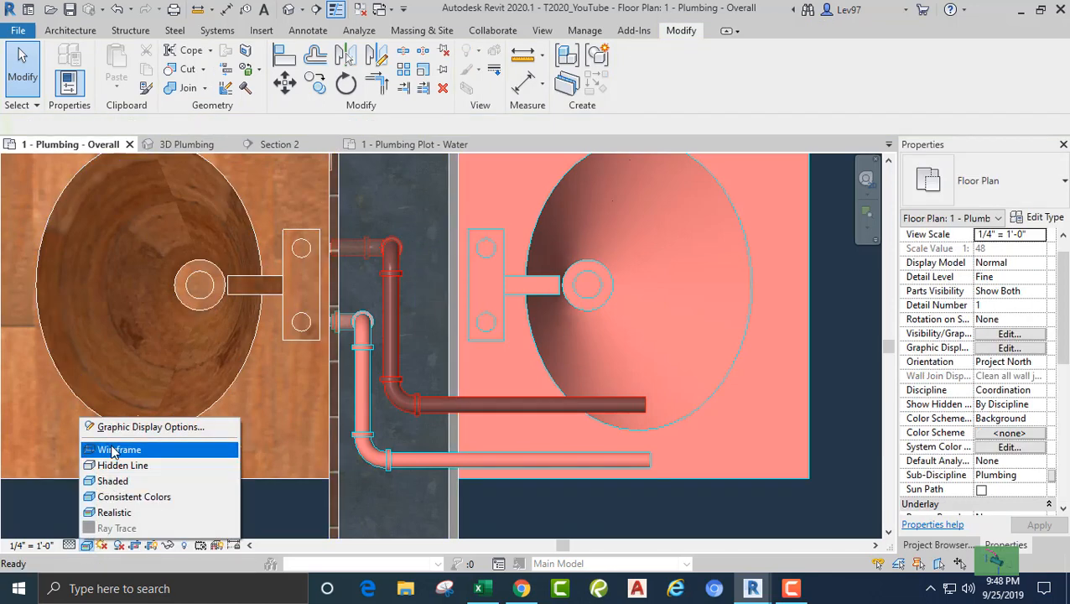
pyautogui.click(117, 449)
pyautogui.scroll(4, 447, 252)
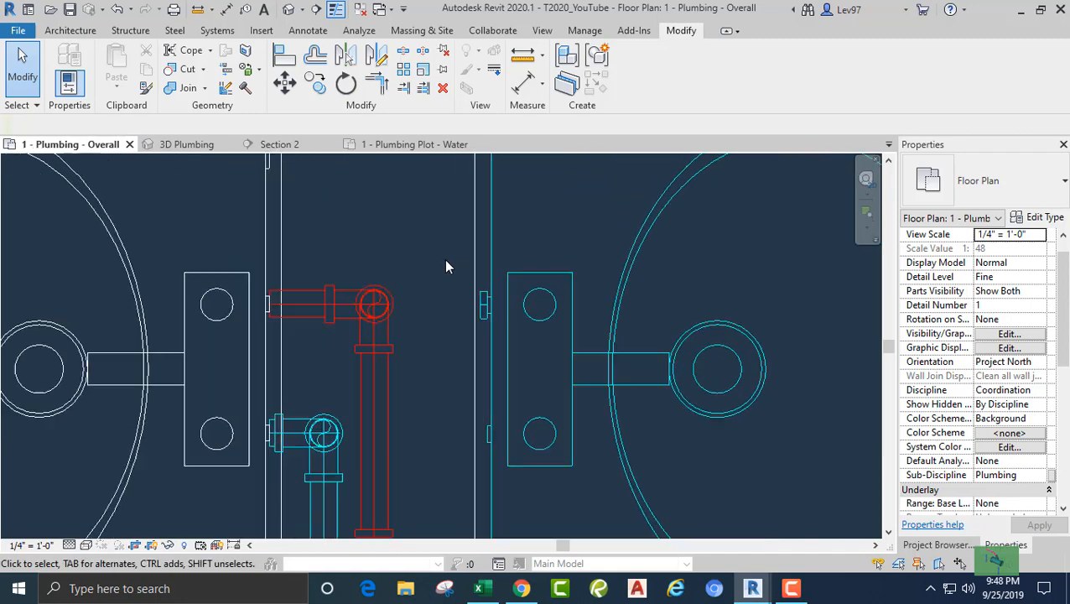
# - Extend the right lavatory's short cold water stub west into the wall cavity with 1/2" CPVC_CW pipe
pyautogui.click(484, 326)
pyautogui.moveTo(474, 335); pyautogui.dragTo(486, 314)
pyautogui.rightClick(487, 314)
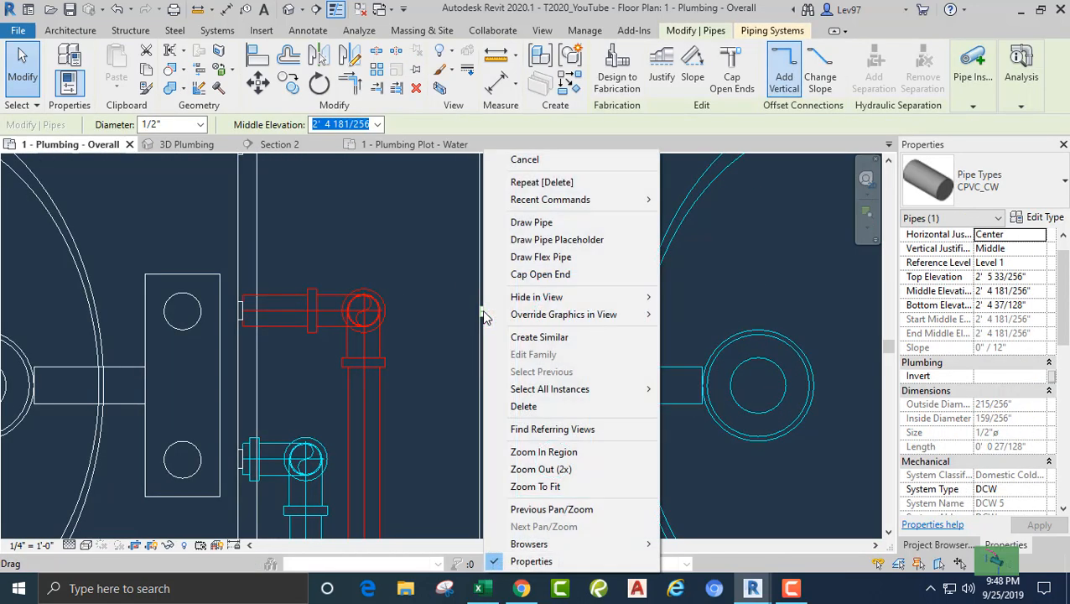
pyautogui.click(522, 223)
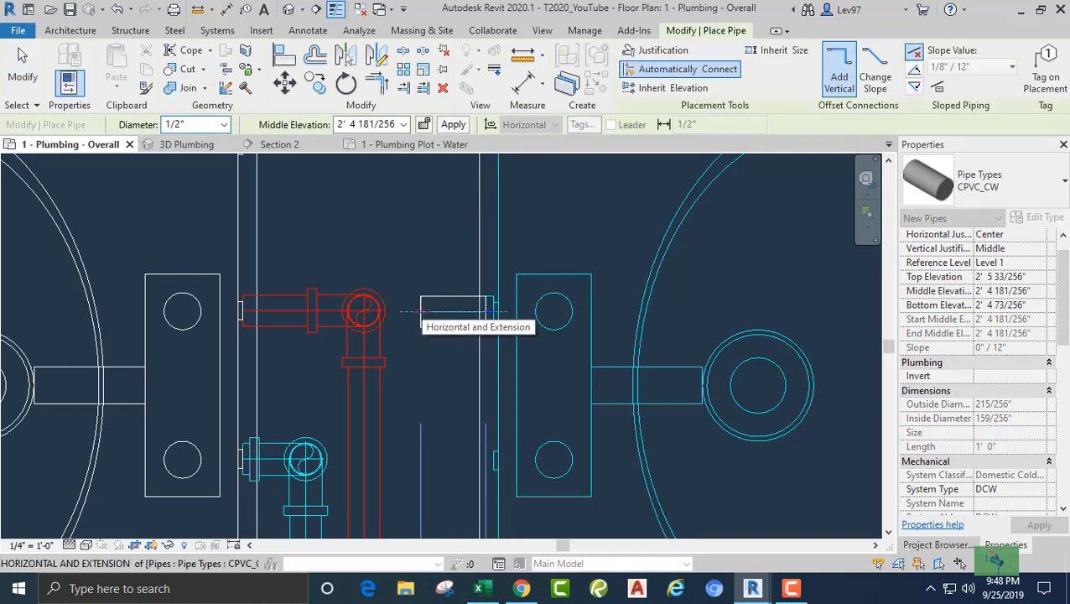
pyautogui.click(420, 312)
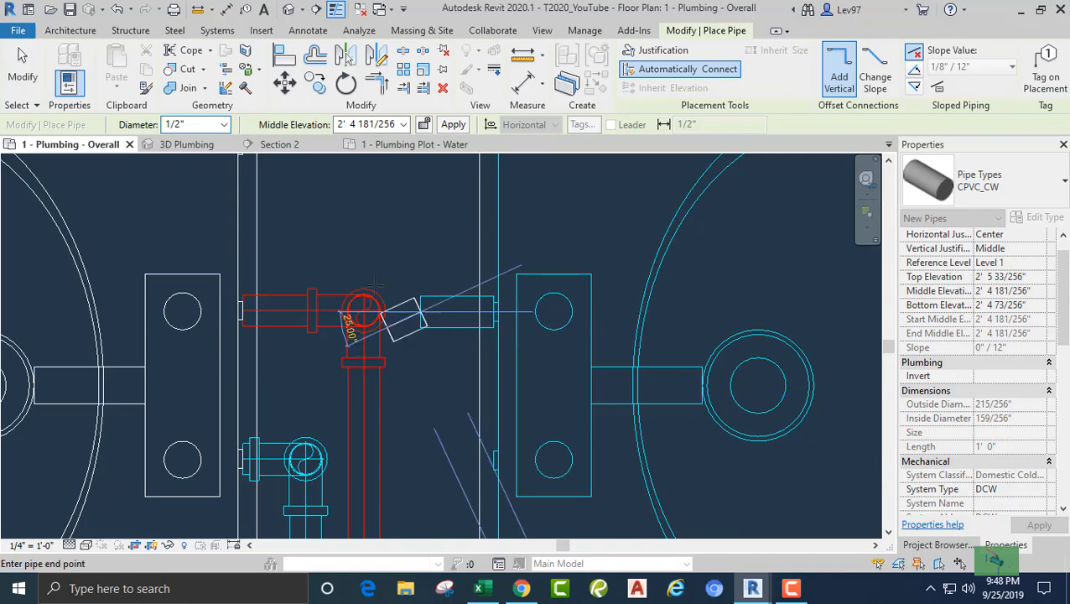
# - Set the middle elevation to 5' 0" and run the 1/2" CPVC_CW pipe south to join the horizontal cold water pipe
pyautogui.click(364, 122)
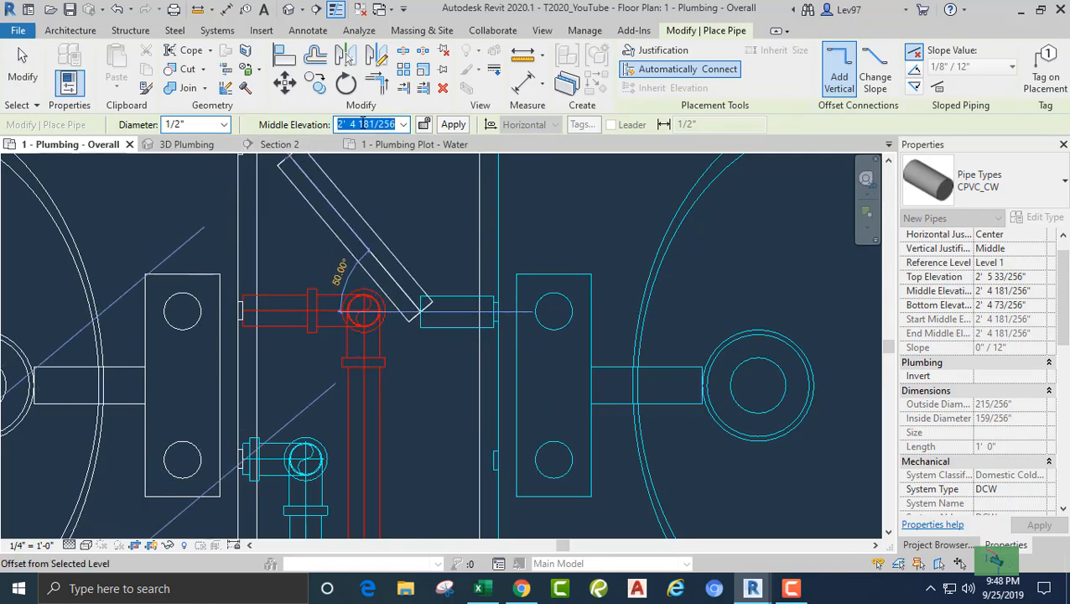
pyautogui.write('5')
pyautogui.press('Return')
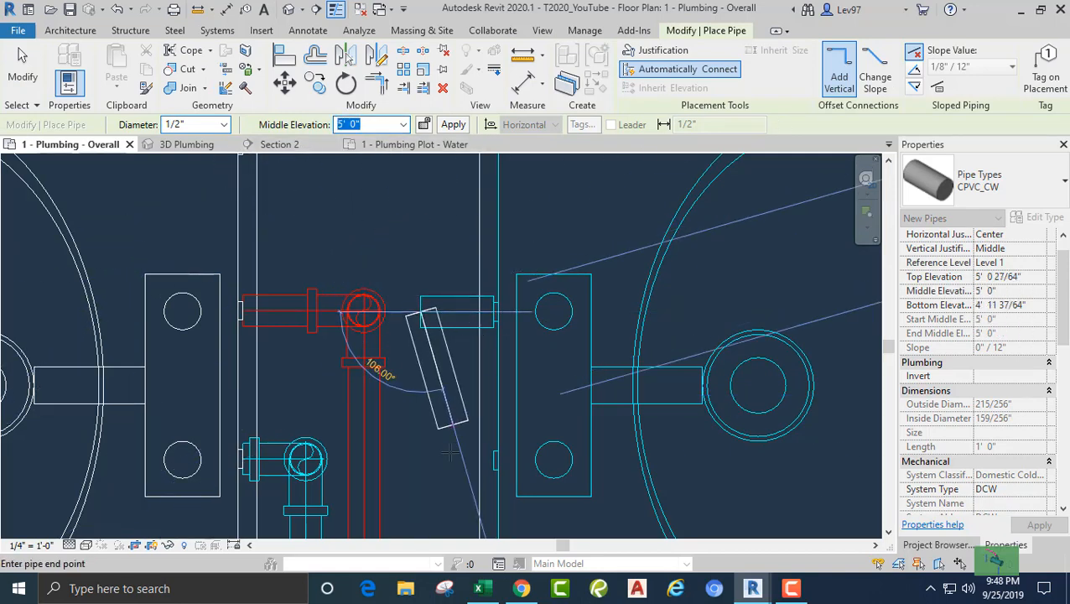
pyautogui.scroll(-3, 420, 495)
pyautogui.moveTo(420, 494); pyautogui.dragTo(425, 262, button='middle')
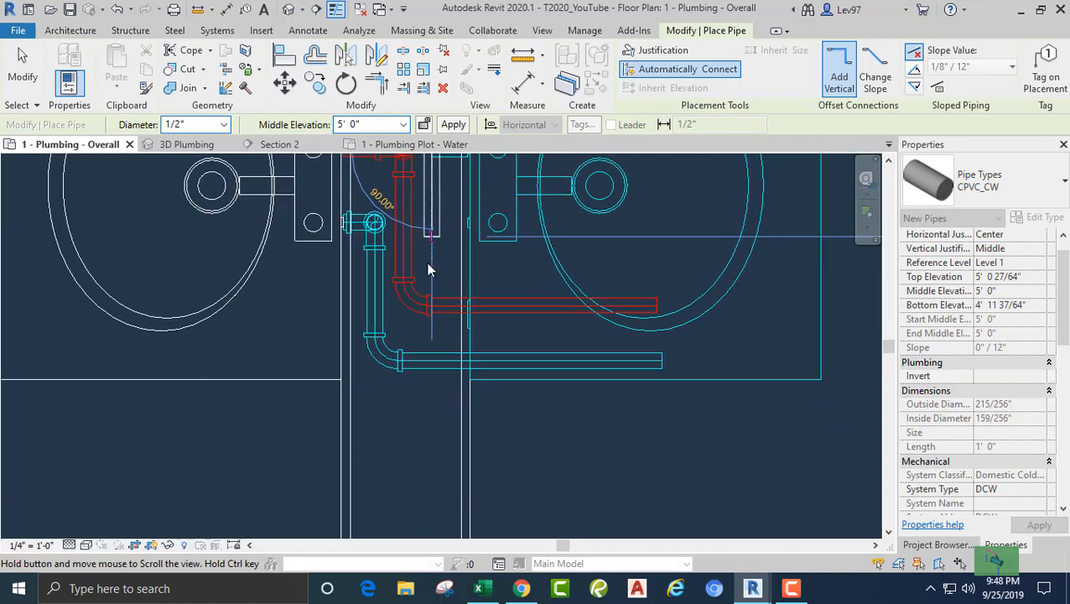
pyautogui.click(431, 361)
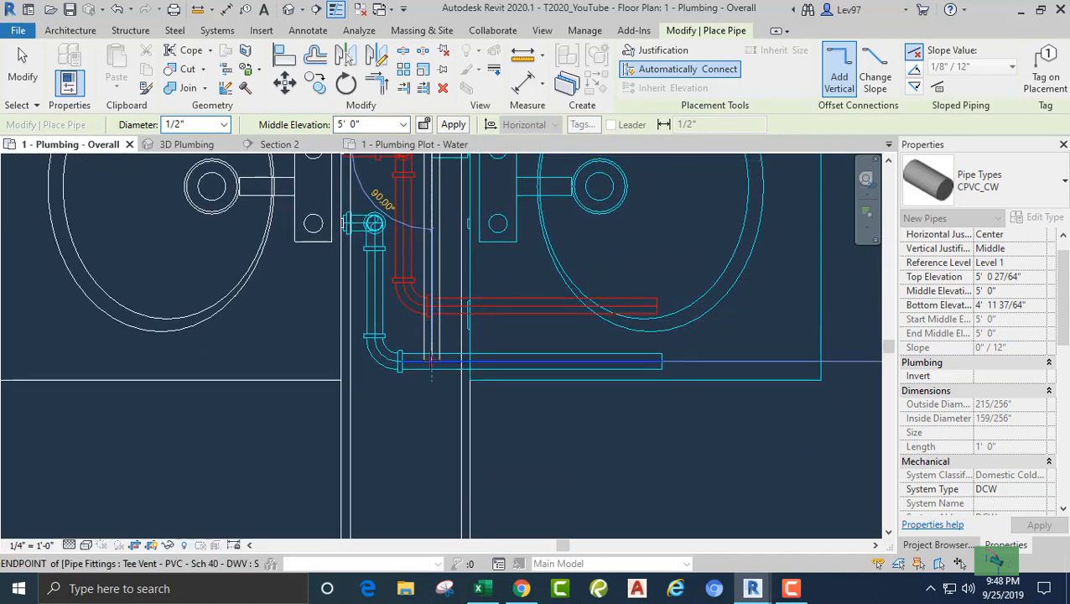
pyautogui.press('Escape')
pyautogui.press('Escape')
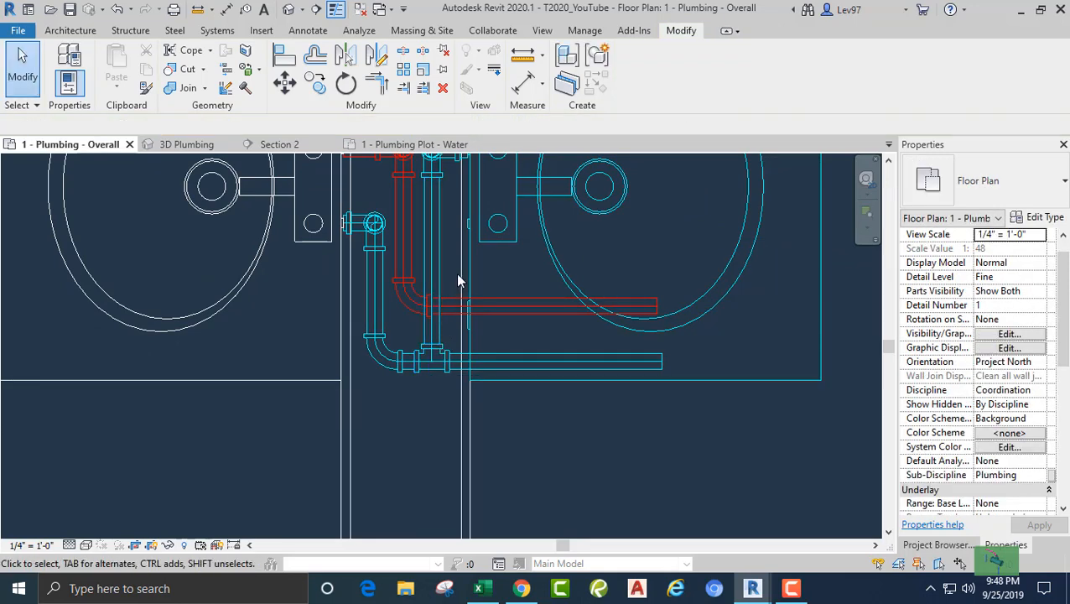
# - Change the plan's visual style back to Realistic
pyautogui.click(85, 545)
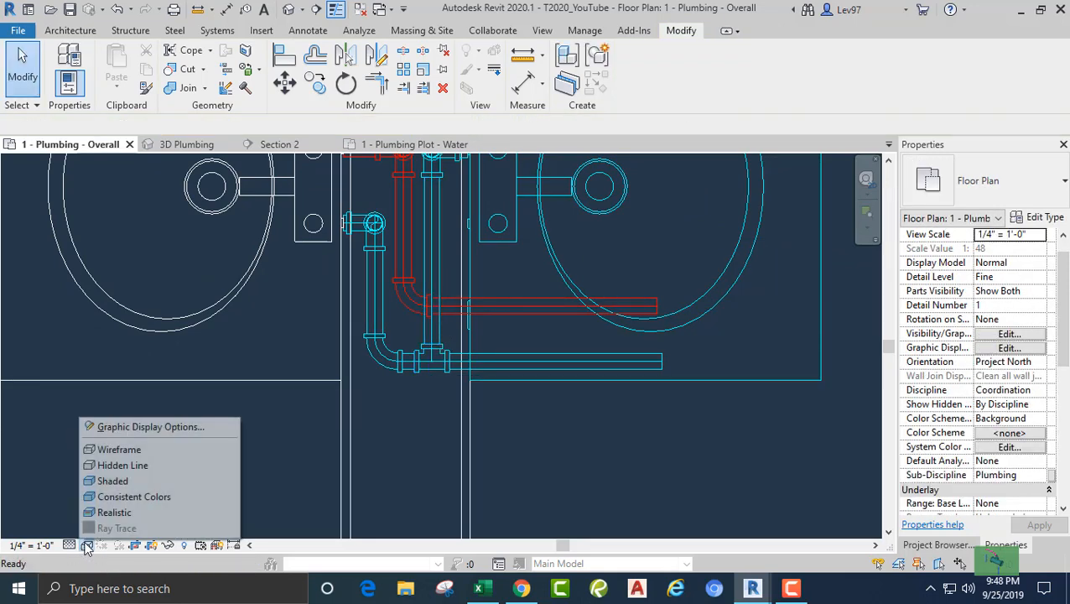
pyautogui.click(112, 513)
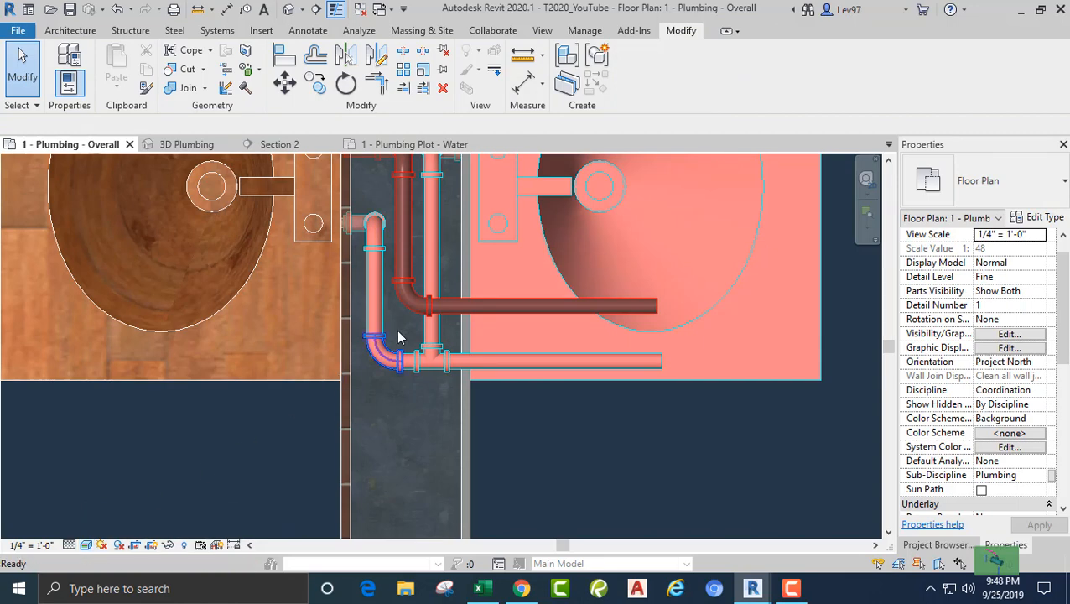
pyautogui.moveTo(463, 273); pyautogui.dragTo(434, 401, button='middle')
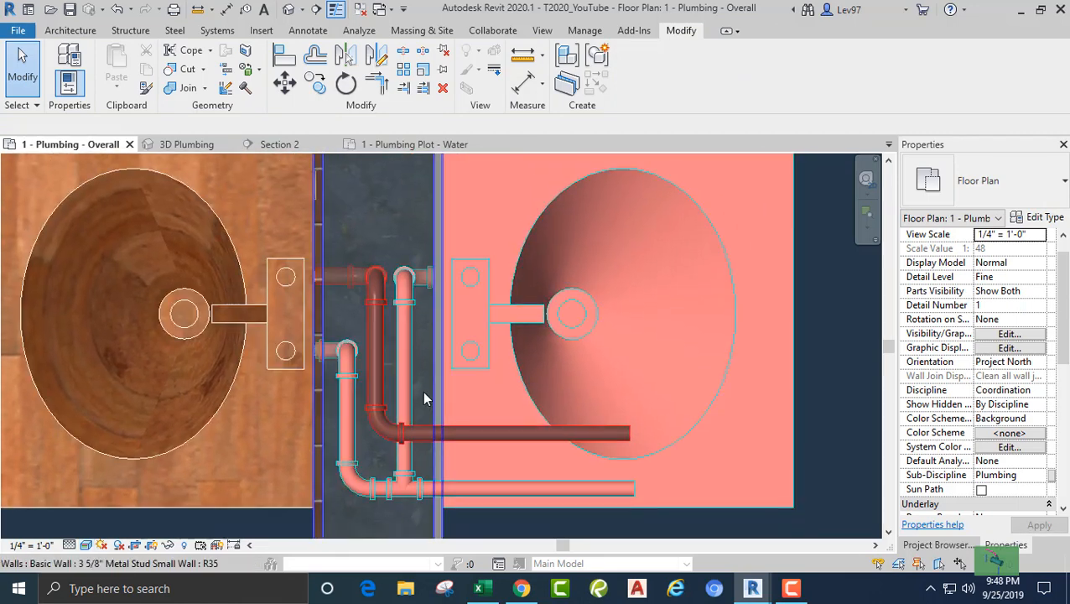
# - Draw a 1/2" hot water pipe from the right lavatory's hot connector west to the north-south Copper_HW pipe in the wall cavity
pyautogui.click(480, 369)
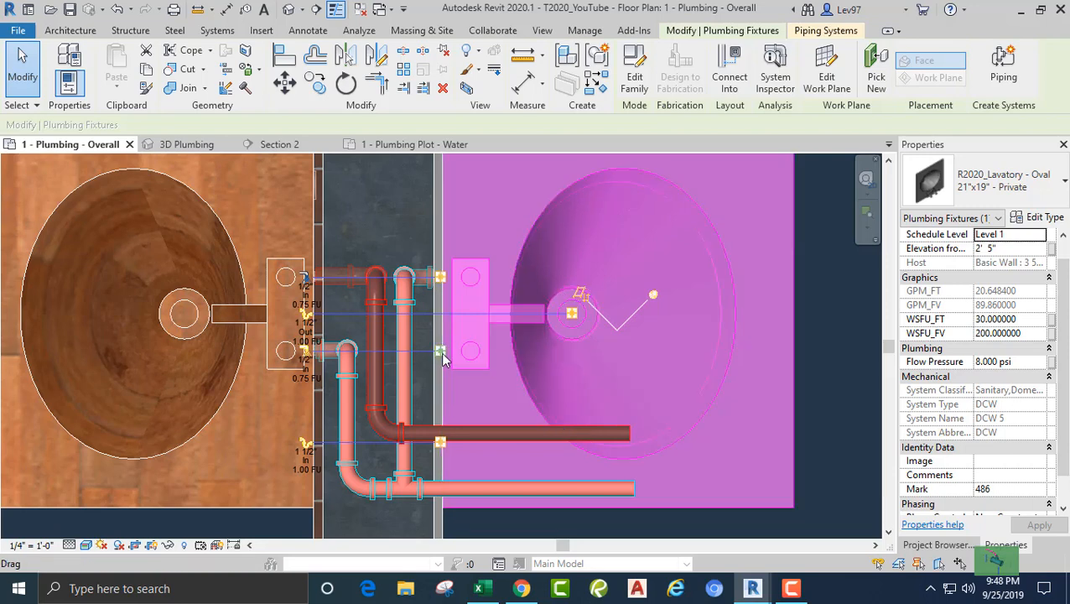
pyautogui.click(304, 354)
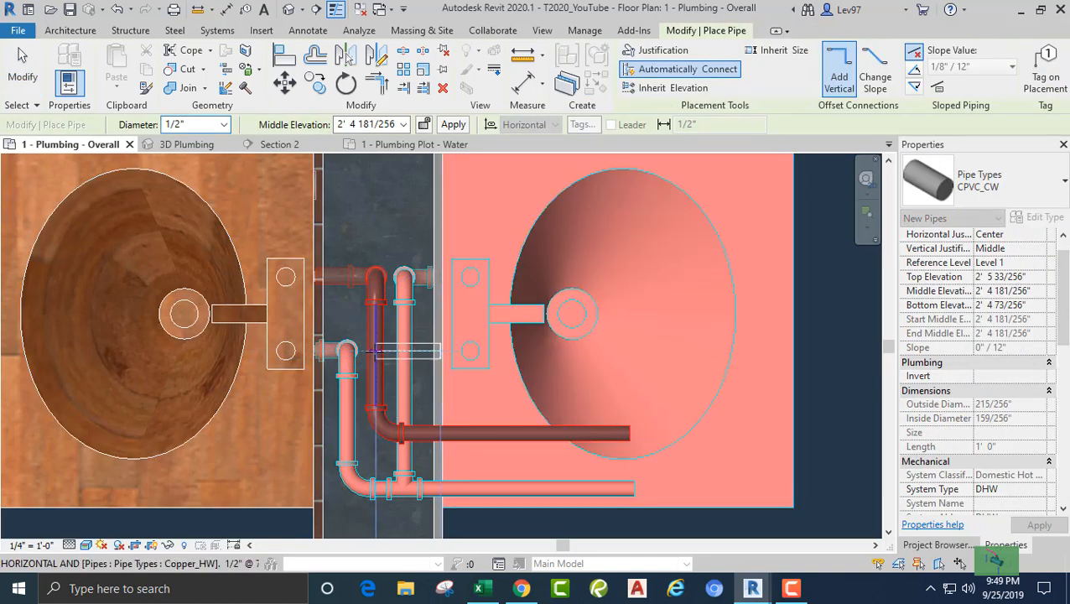
pyautogui.press('Escape')
pyautogui.press('Escape')
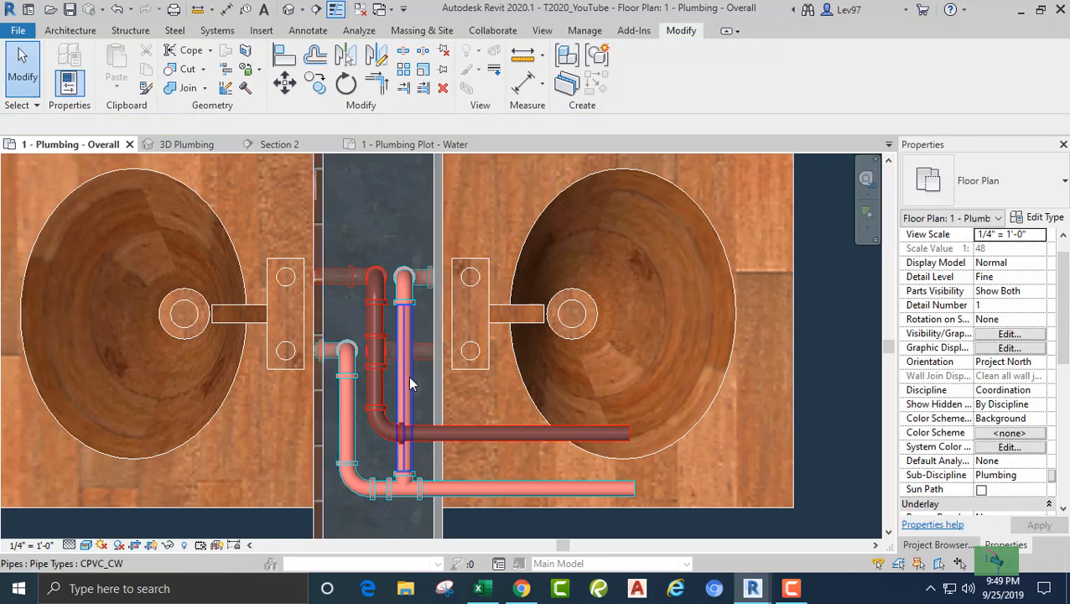
# - Check the mechanical flow properties of the horizontal Copper_HW pipe and the horizontal CPVC_CW pipe south of the lavatory connectors
pyautogui.click(503, 434)
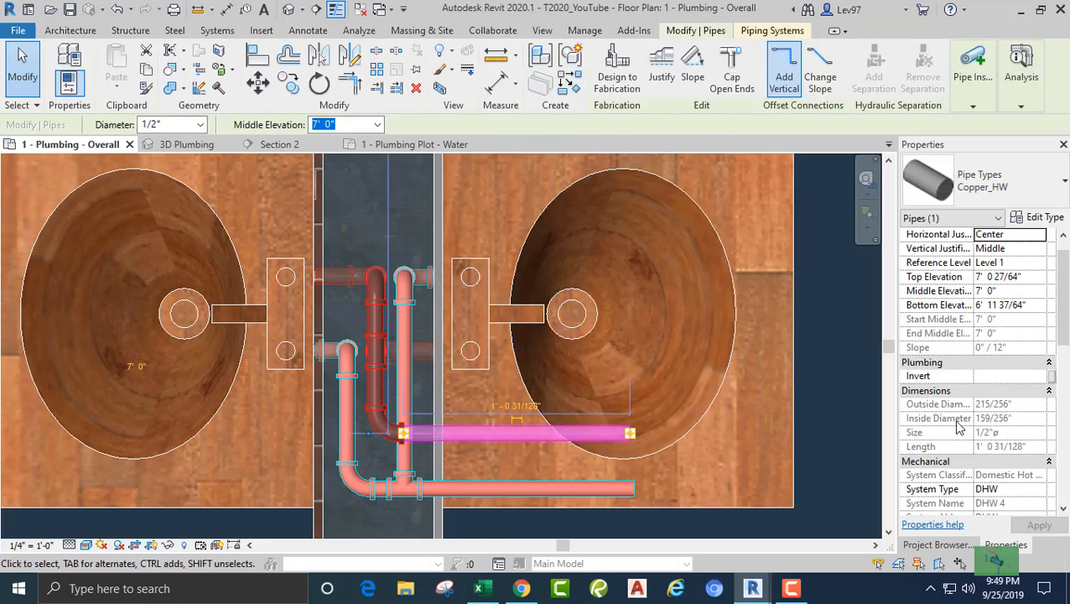
pyautogui.scroll(-10, 986, 373)
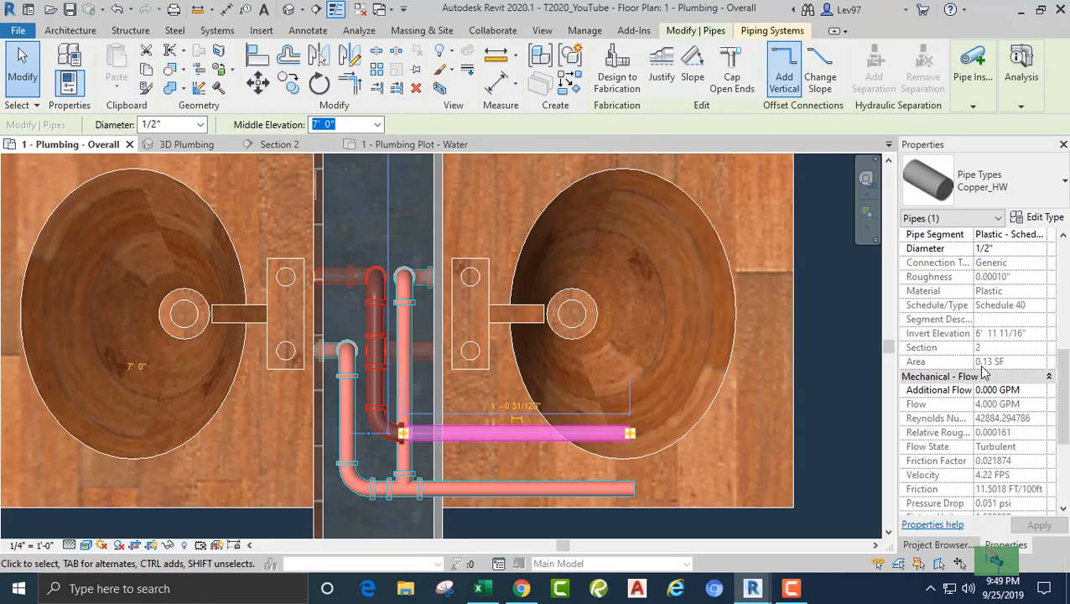
pyautogui.click(567, 494)
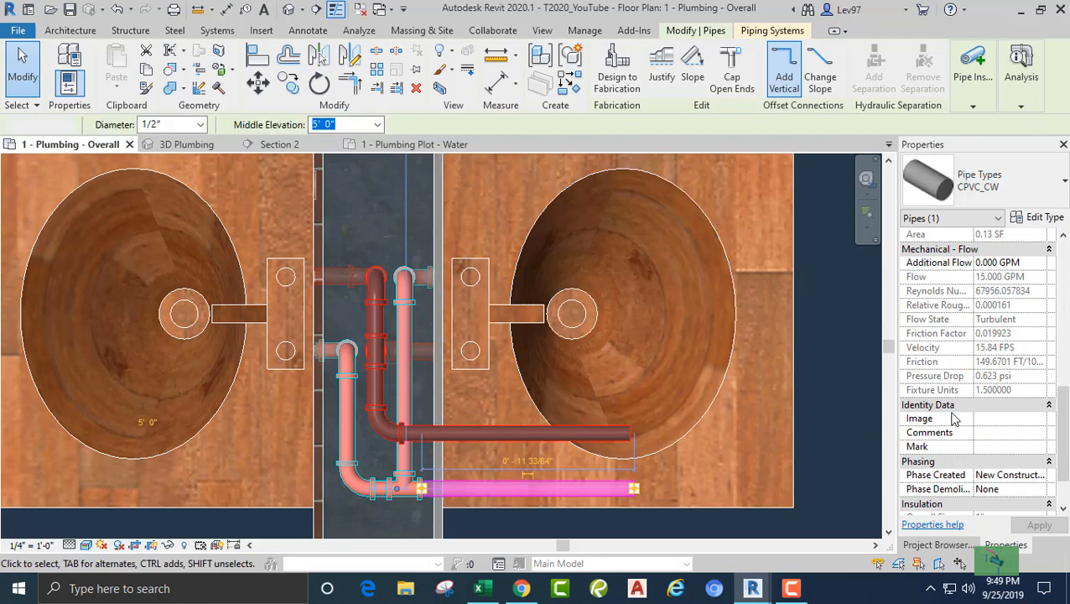
pyautogui.press('Escape')
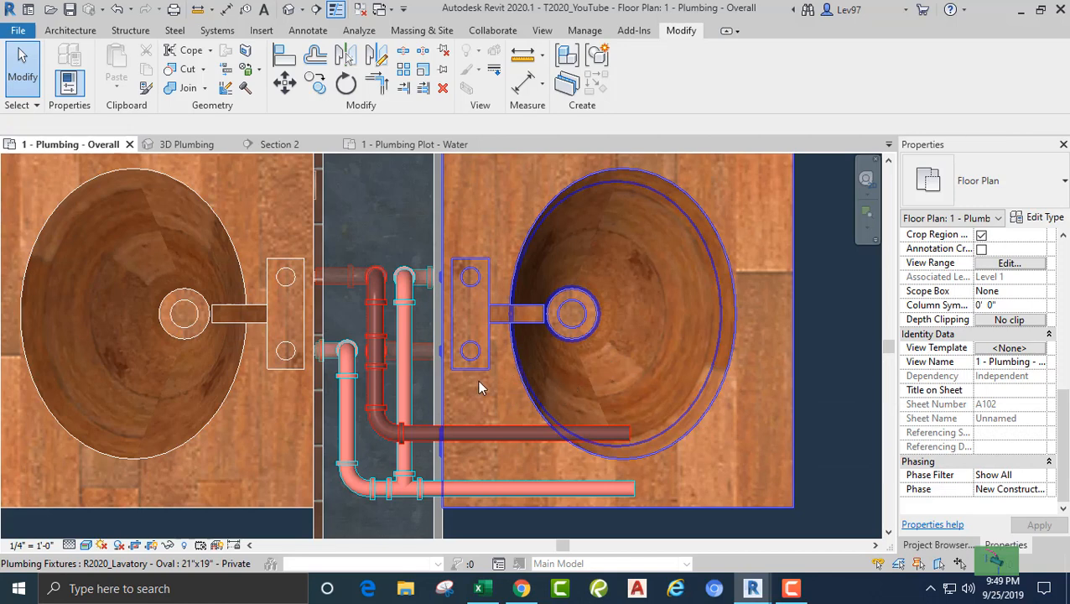
# - Examine the hot and cold water piping at the other back-to-back lavatory pairs along the shared wall
pyautogui.scroll(-3, 476, 388)
pyautogui.scroll(-2, 472, 384)
pyautogui.moveTo(472, 384); pyautogui.dragTo(489, 534, button='middle')
pyautogui.scroll(3, 453, 294)
pyautogui.scroll(-3, 406, 404)
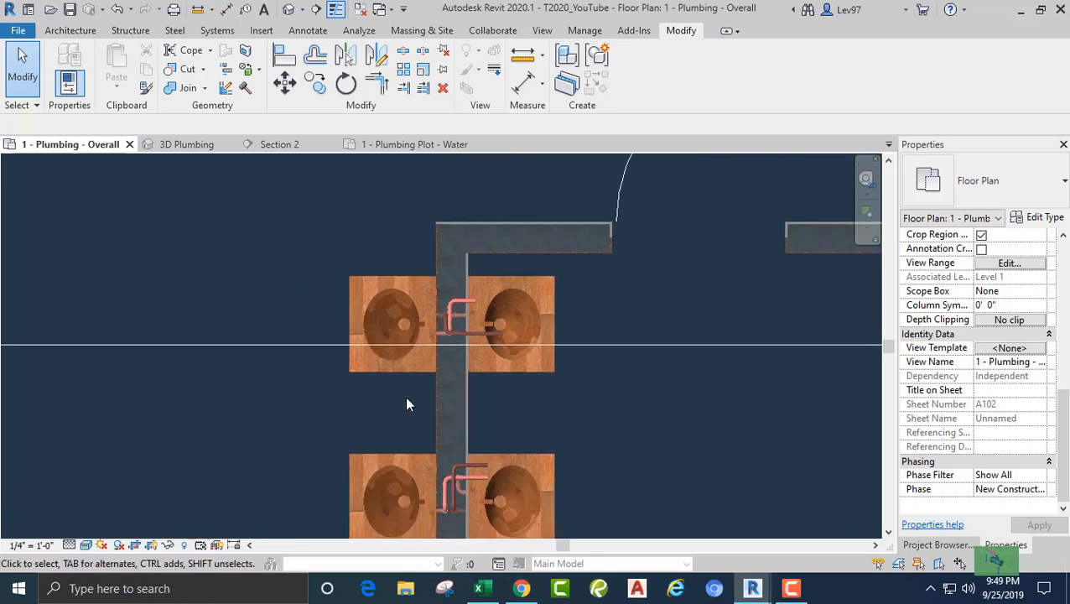
pyautogui.moveTo(406, 405); pyautogui.dragTo(394, 340, button='middle')
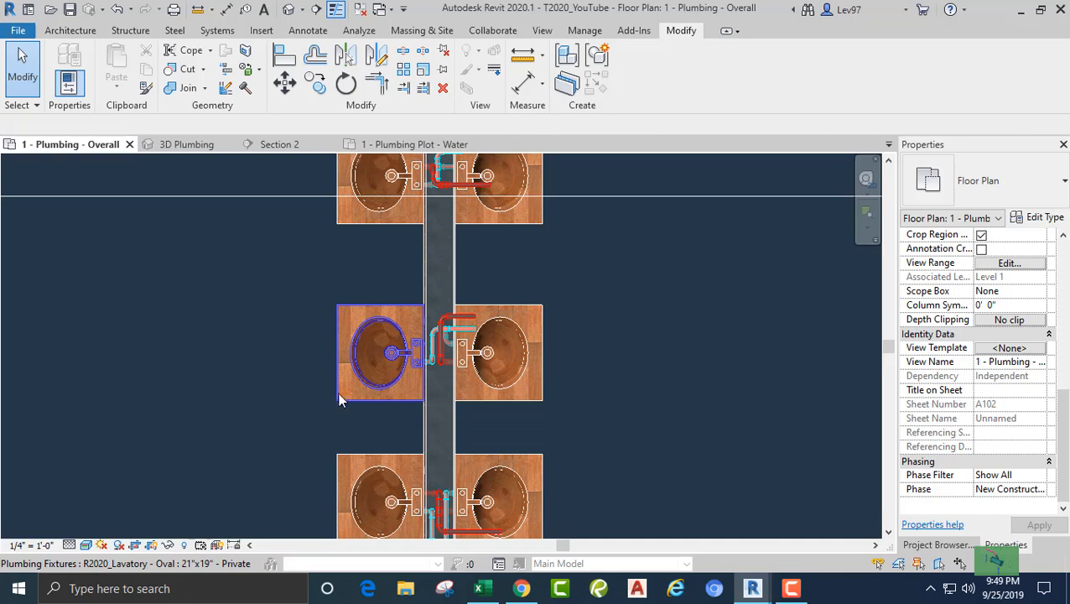
pyautogui.moveTo(382, 419); pyautogui.dragTo(446, 350, button='middle')
pyautogui.scroll(2, 479, 407)
pyautogui.scroll(1, 506, 369)
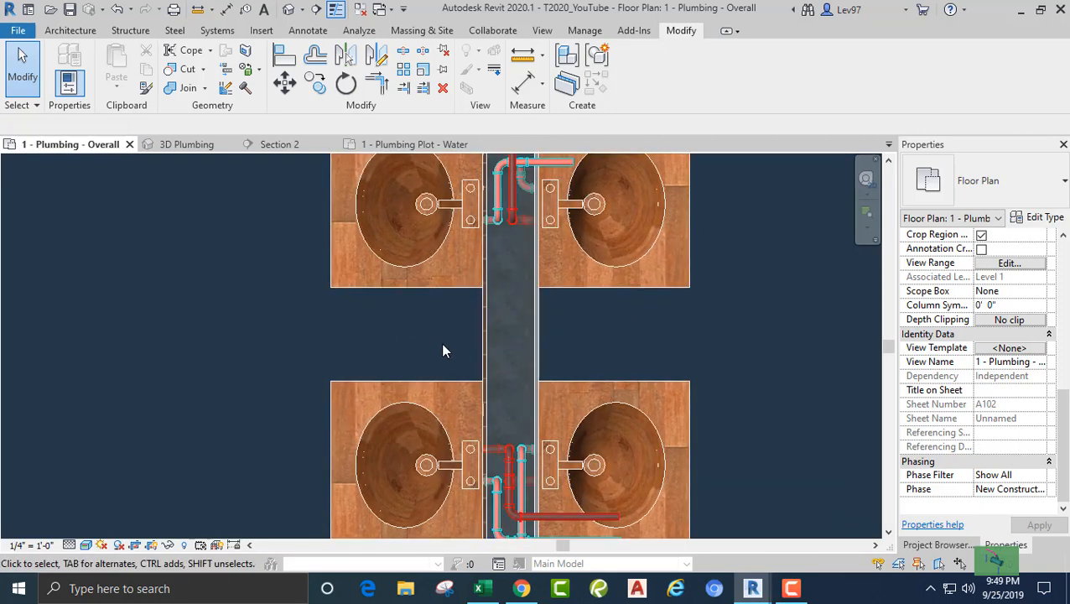